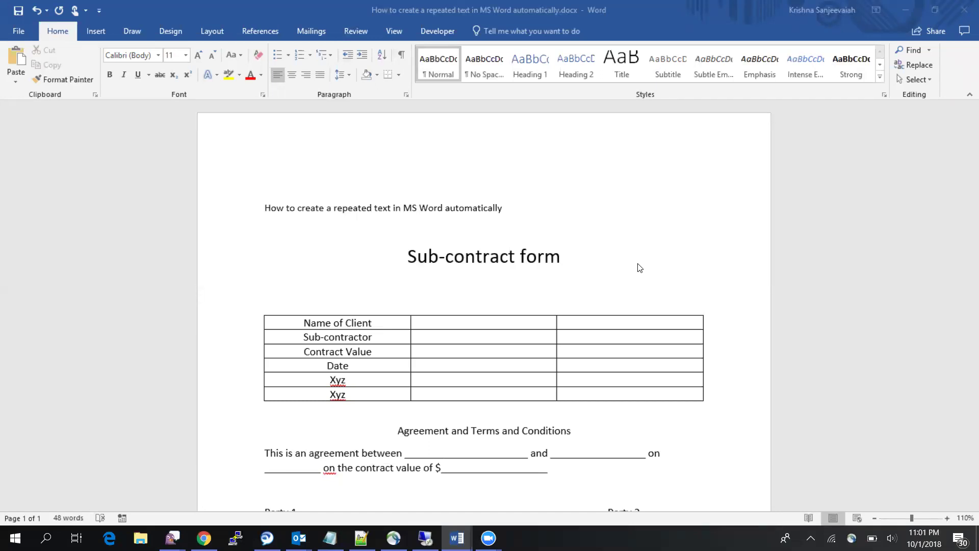
- Review the sub-contract form's table labels and the blanks in the agreement sentence for details that repeat
{"action": "scroll", "coordinate": [639, 267], "scroll_direction": "down", "scroll_amount": 1}
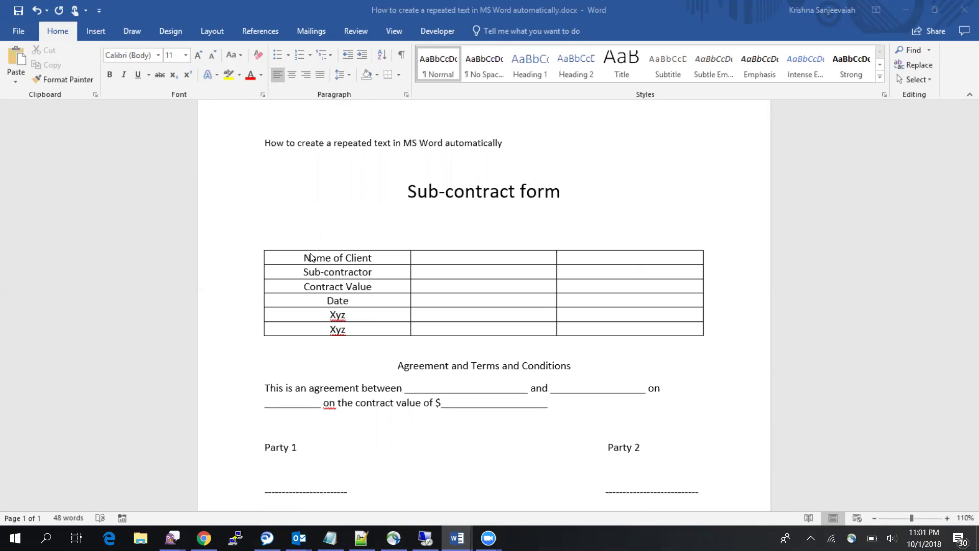
{"action": "left_click", "coordinate": [360, 257]}
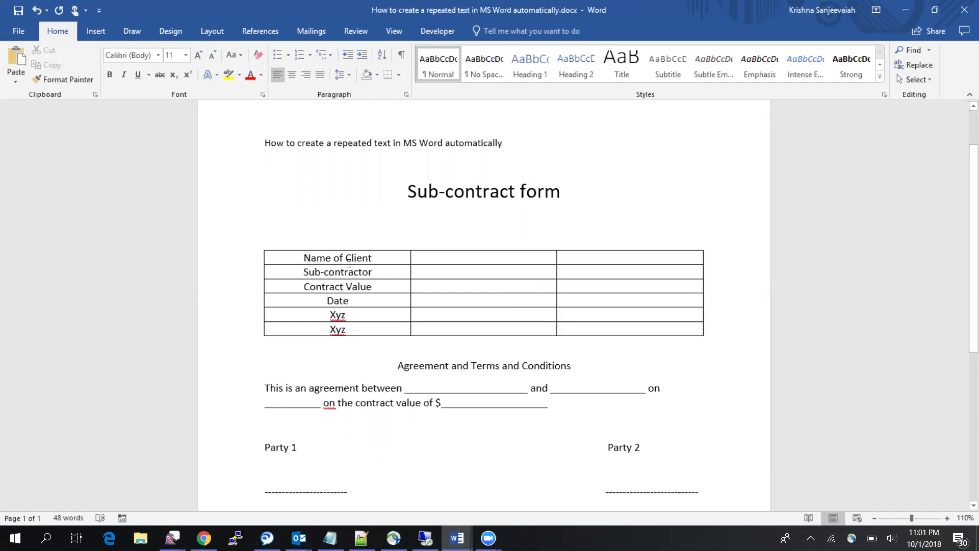
{"action": "left_click_drag", "start_coordinate": [300, 257], "coordinate": [379, 298]}
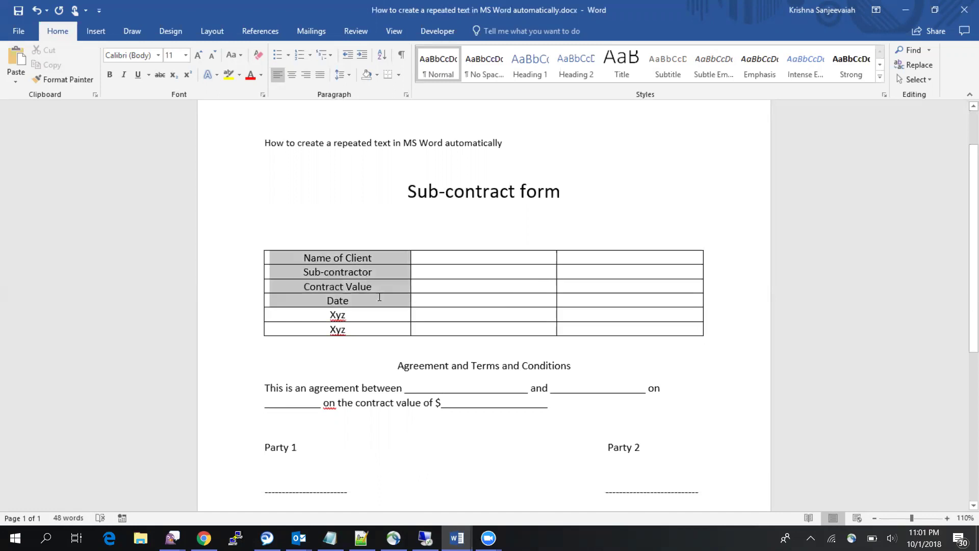
{"action": "left_click", "coordinate": [327, 257]}
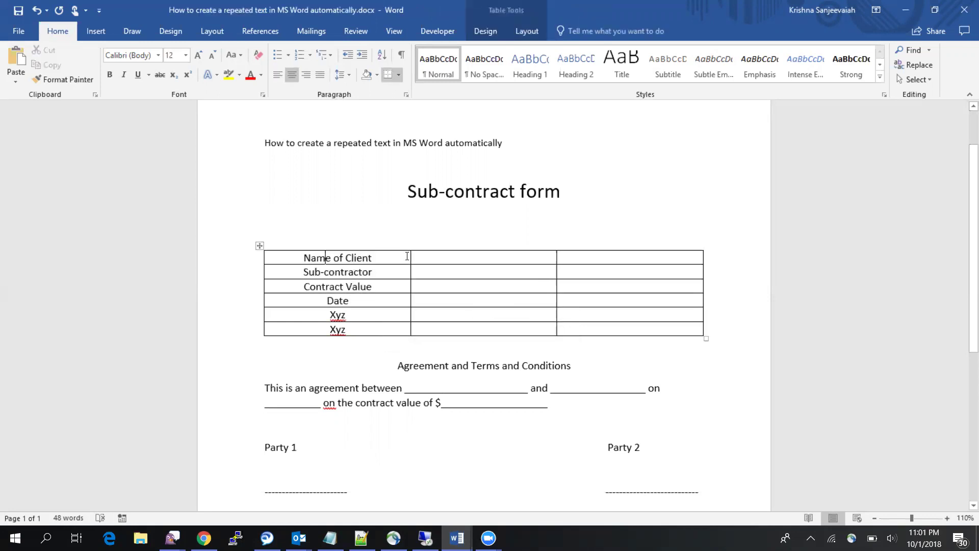
{"action": "left_click_drag", "start_coordinate": [363, 388], "coordinate": [530, 388]}
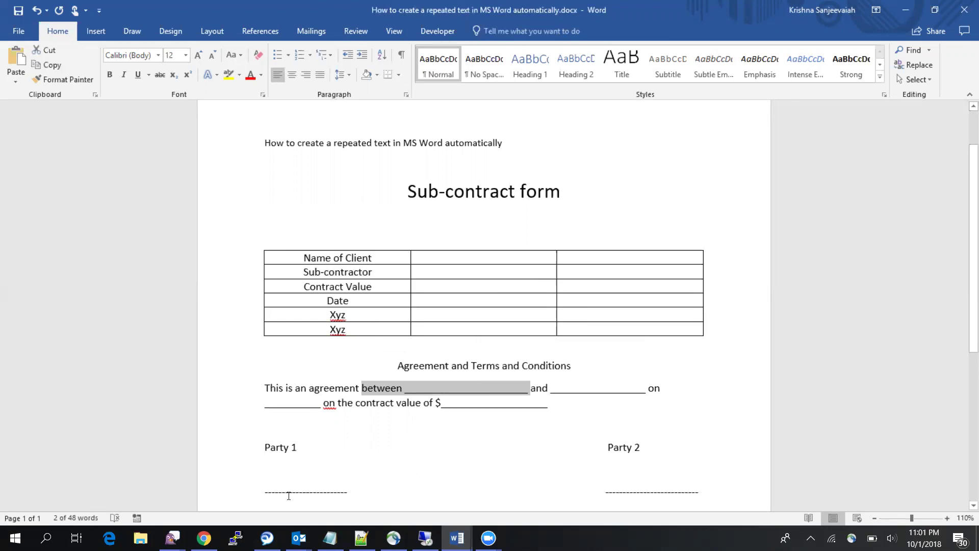
{"action": "left_click", "coordinate": [306, 476]}
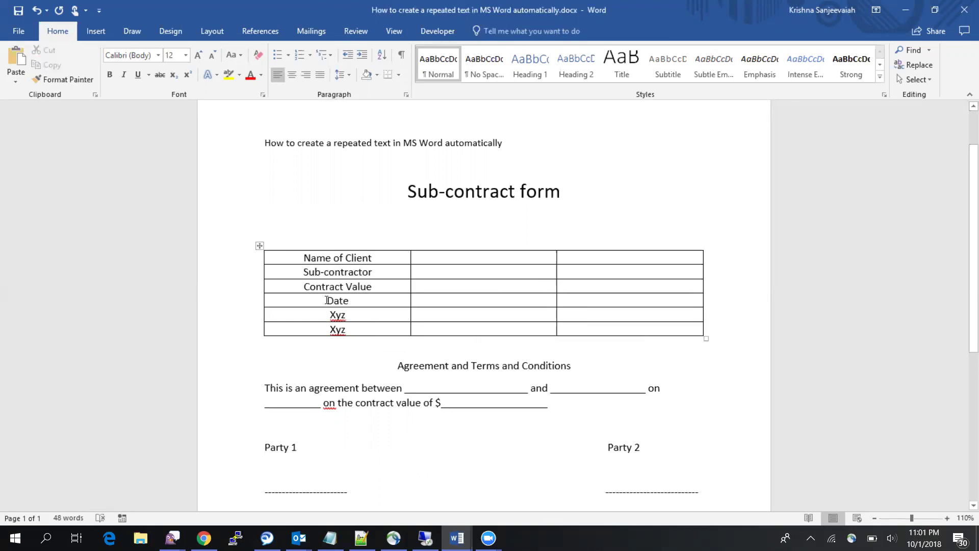
{"action": "left_click_drag", "start_coordinate": [327, 301], "coordinate": [351, 301]}
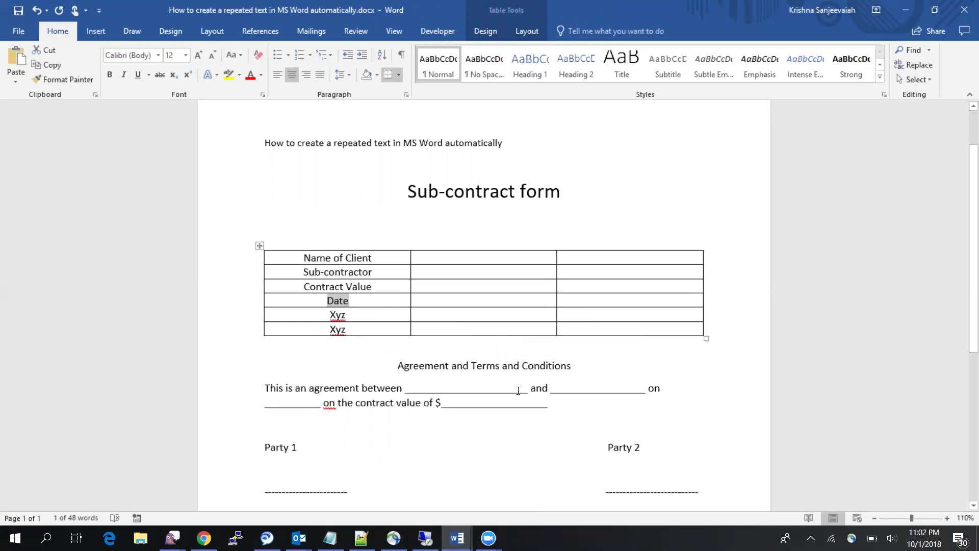
- Delete the duplicated word "on" before "the contract value of $" in the agreement sentence
{"action": "scroll", "coordinate": [603, 366], "scroll_direction": "down", "scroll_amount": 1}
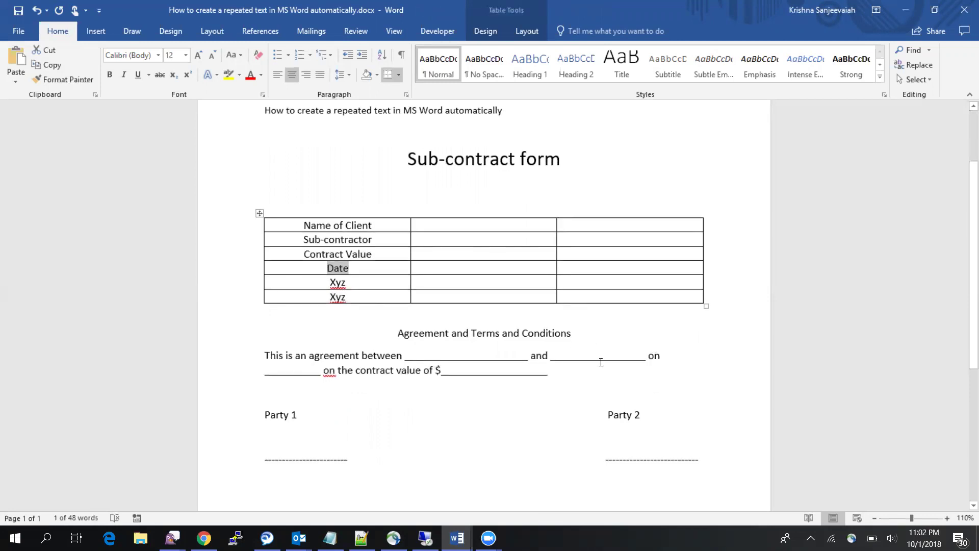
{"action": "double_click", "coordinate": [328, 371]}
{"action": "key", "text": "Delete"}
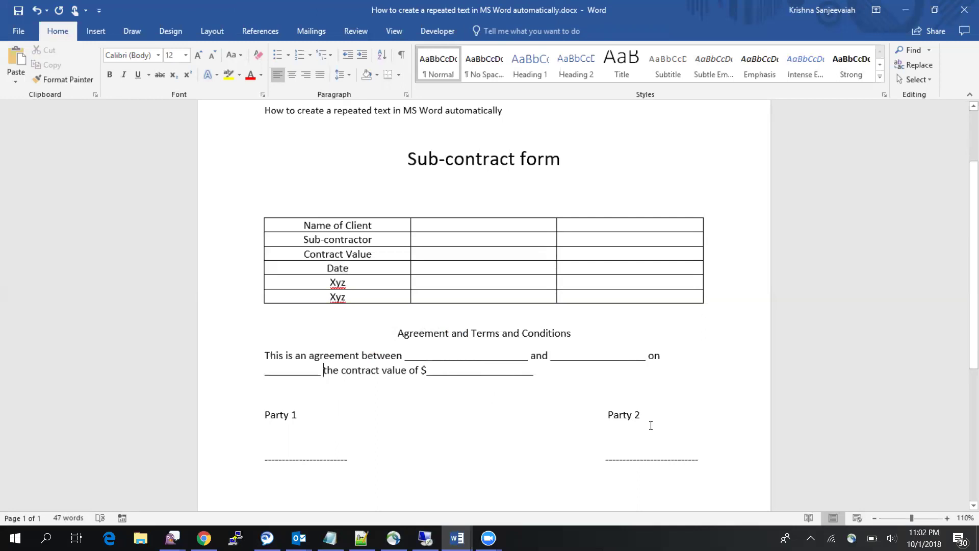
- Add a line reading "Bookmarks" at the start of the document with a new line beneath it
{"action": "scroll", "coordinate": [651, 426], "scroll_direction": "up", "scroll_amount": 3}
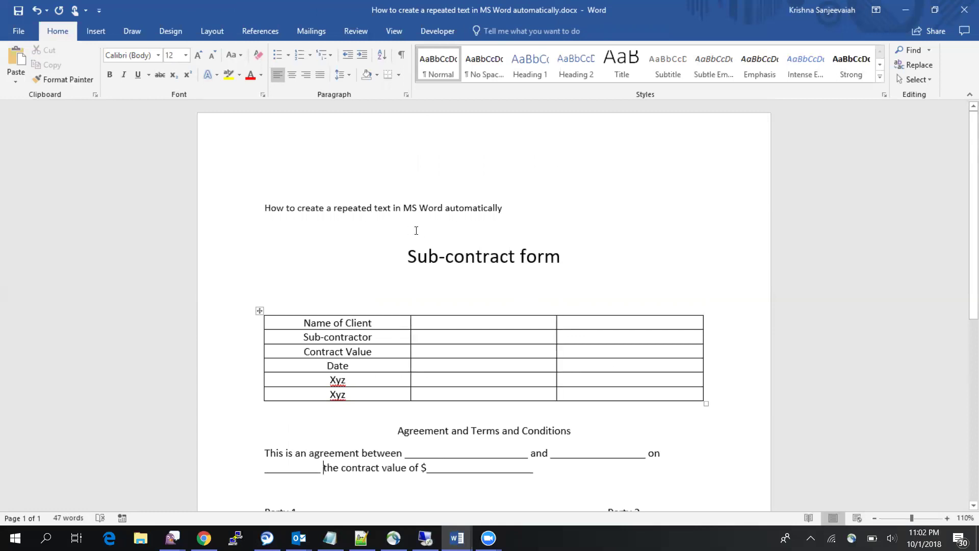
{"action": "left_click", "coordinate": [280, 188]}
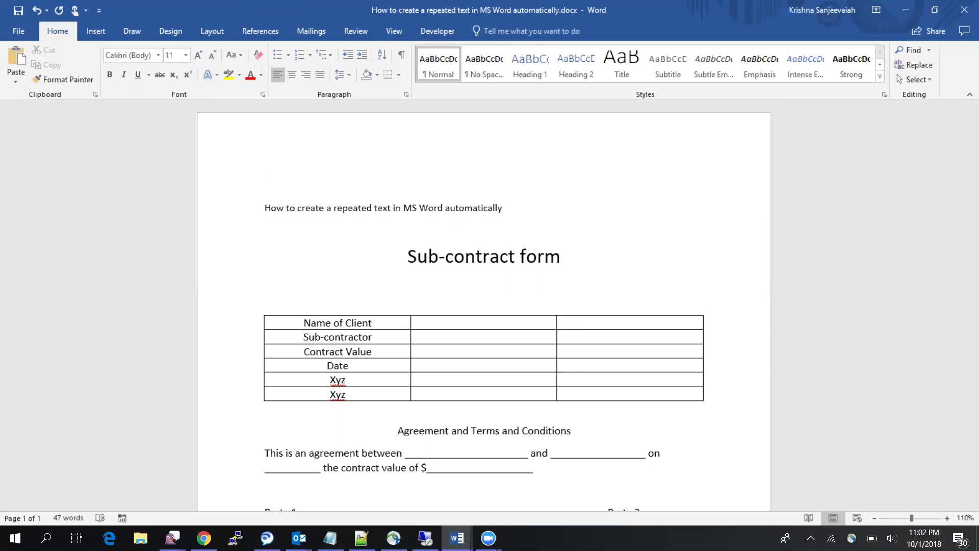
{"action": "type", "text": "bookmarks"}
{"action": "key", "text": "Return"}
{"action": "type", "text": "<>"}
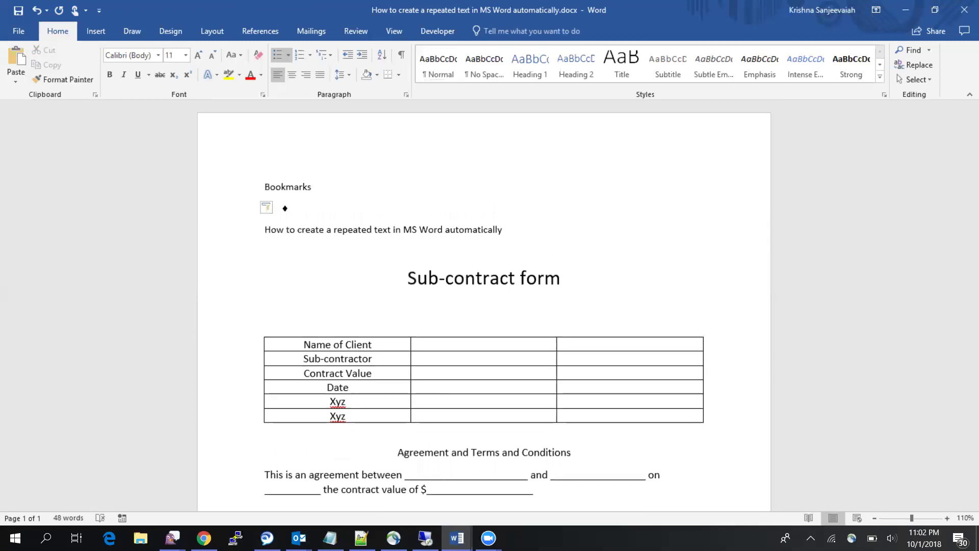
{"action": "key", "text": "BackSpace"}
{"action": "key", "text": "BackSpace"}
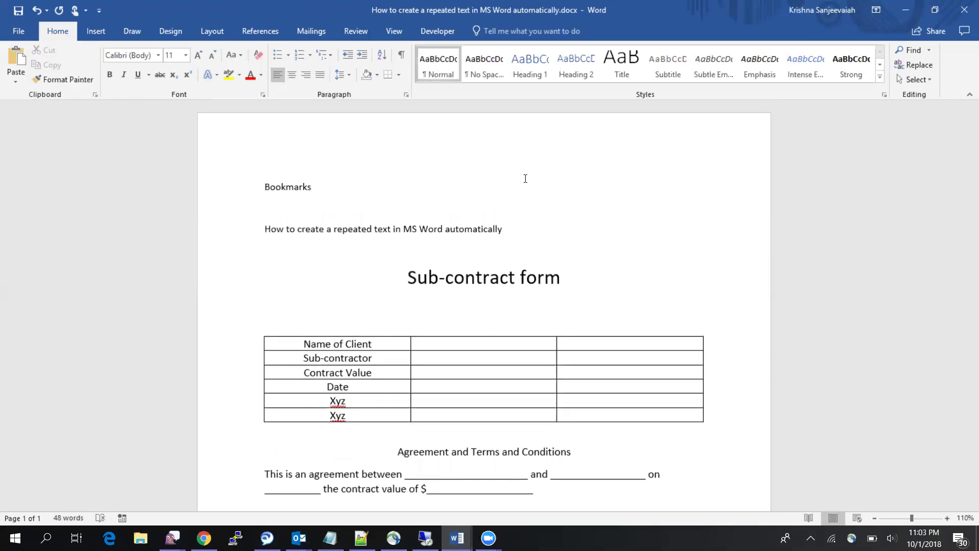
- Enter four space-separated "<>" placeholders as plain text under the Bookmarks line, undoing the automatic bullet formatting
{"action": "type", "text": "<>"}
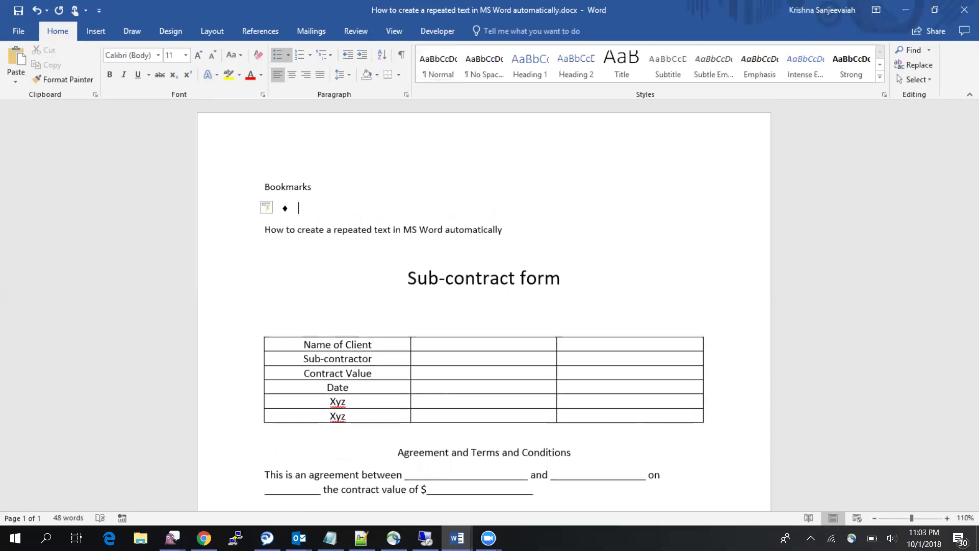
{"action": "key", "text": "ctrl+z"}
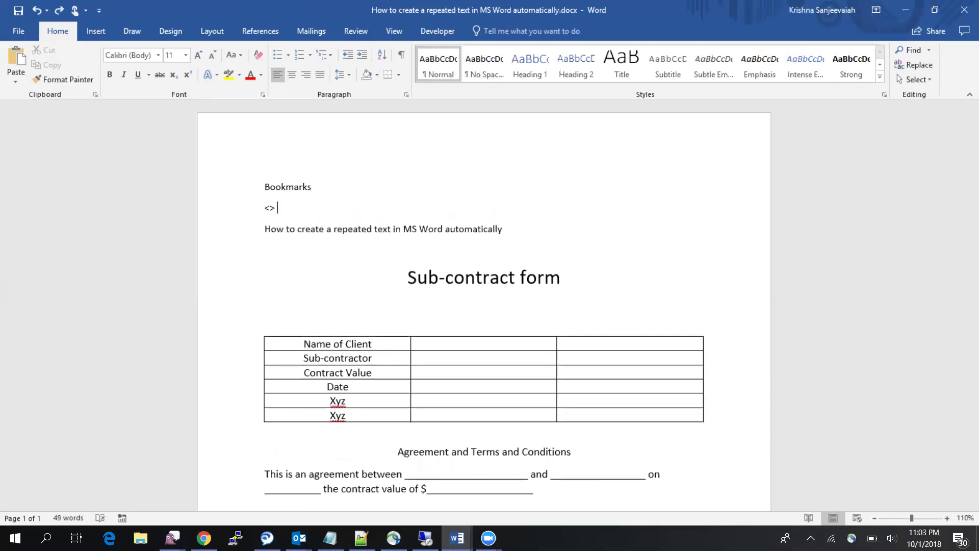
{"action": "type", "text": "<><><>"}
{"action": "key", "text": "Left"}
{"action": "key", "text": "Left"}
{"action": "key", "text": "Left"}
{"action": "key", "text": "Left"}
{"action": "key", "text": "Right"}
{"action": "key", "text": "Right"}
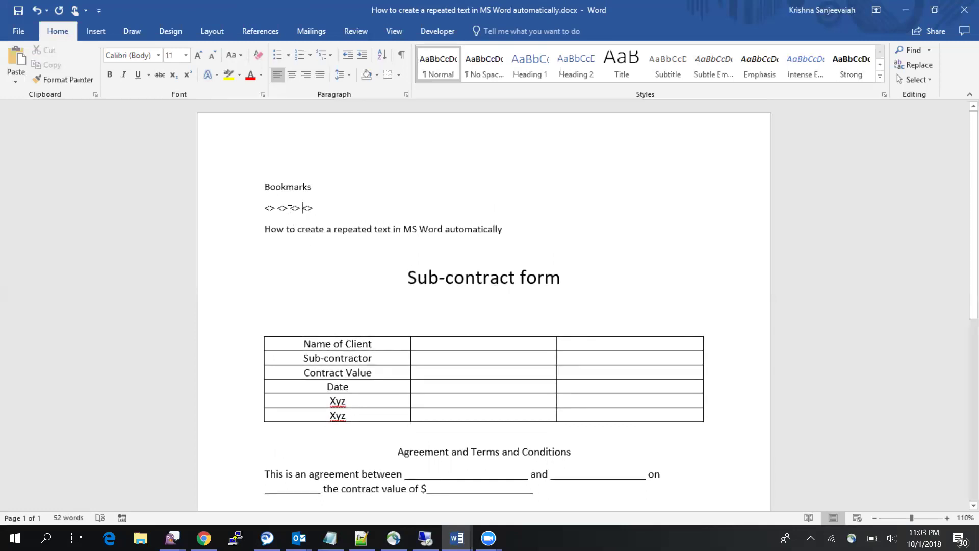
- Add a bookmark called "name" inside the first <> placeholder
{"action": "left_click_drag", "start_coordinate": [338, 346], "coordinate": [361, 384]}
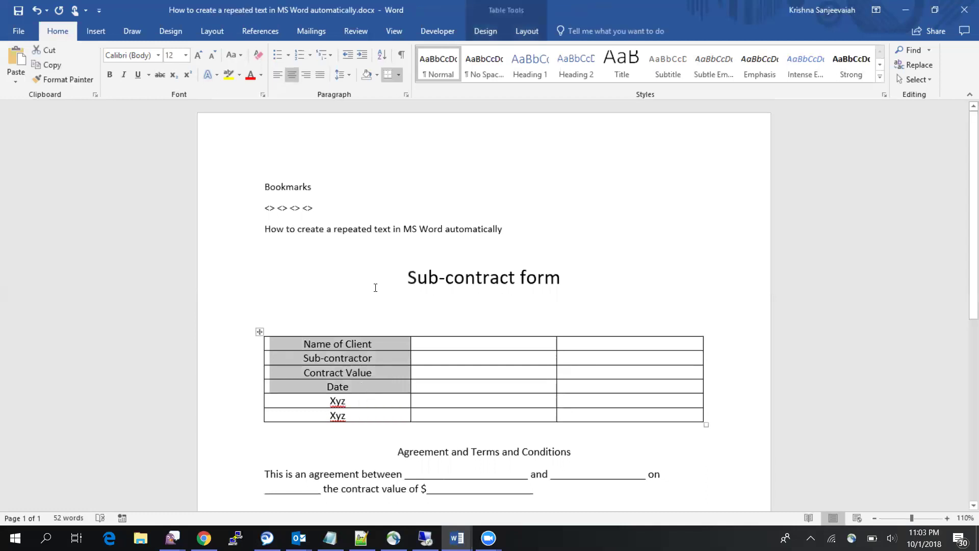
{"action": "left_click", "coordinate": [270, 210]}
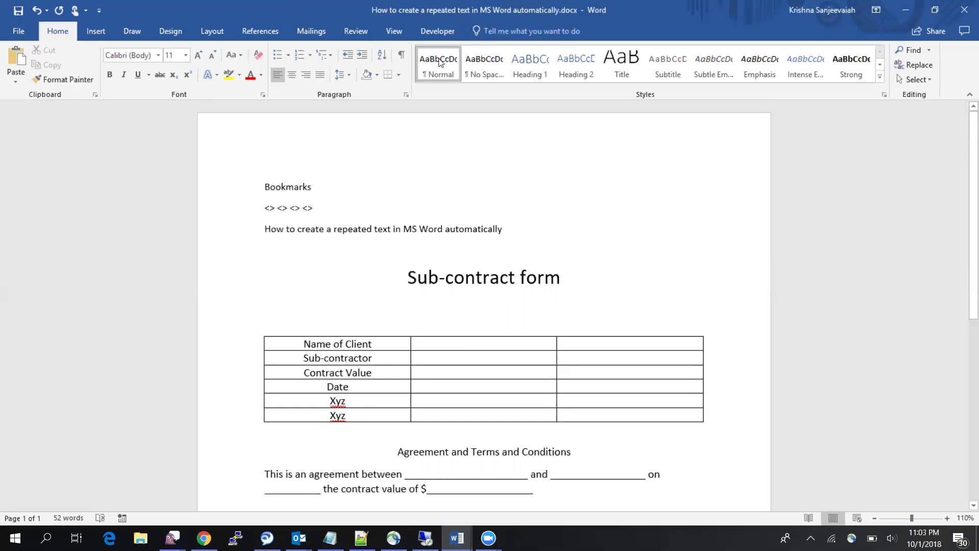
{"action": "left_click", "coordinate": [104, 37]}
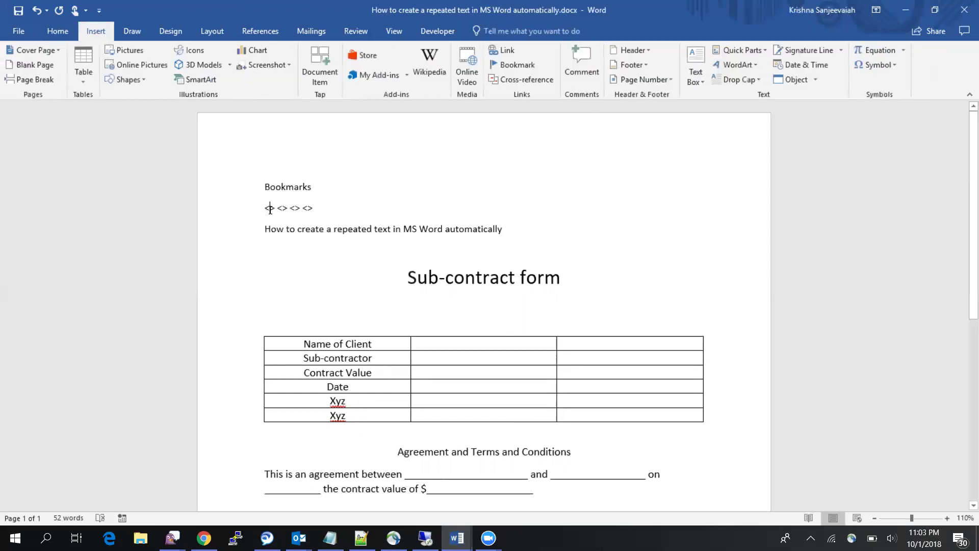
{"action": "left_click", "coordinate": [516, 65]}
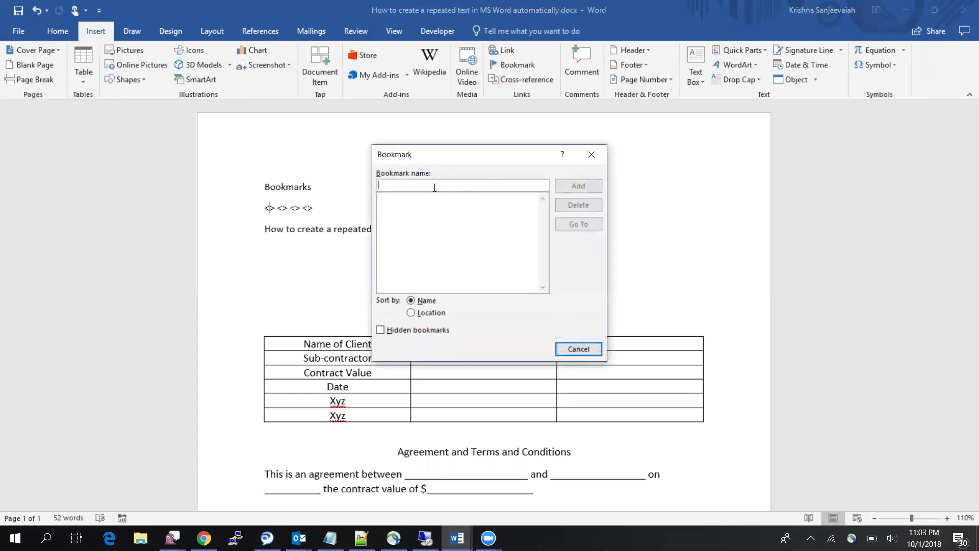
{"action": "left_click_drag", "start_coordinate": [422, 154], "coordinate": [538, 126]}
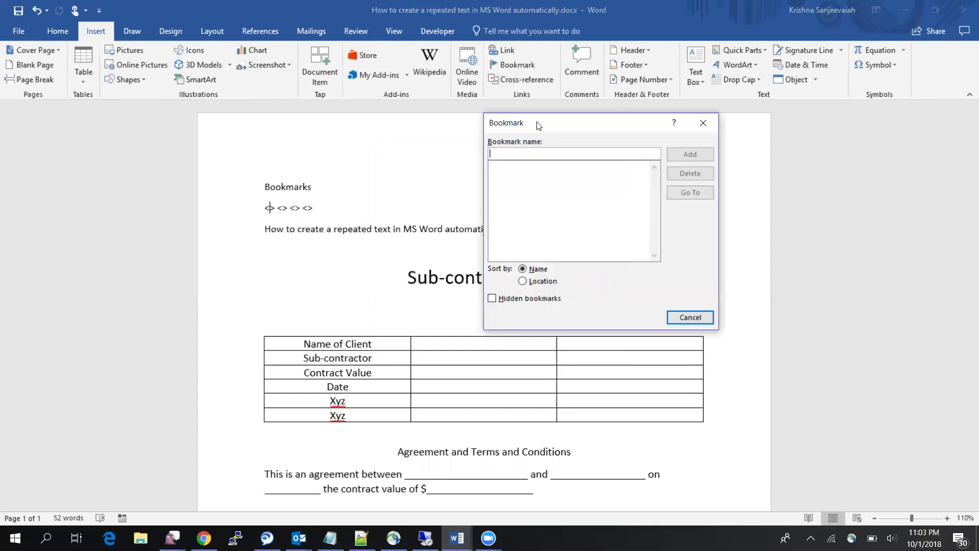
{"action": "type", "text": "nam"}
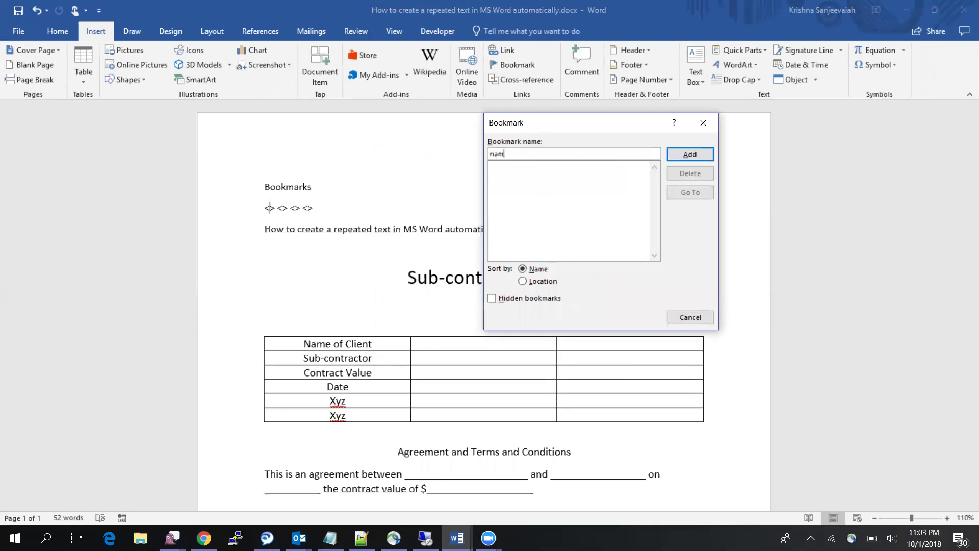
{"action": "type", "text": "e"}
{"action": "left_click", "coordinate": [689, 154]}
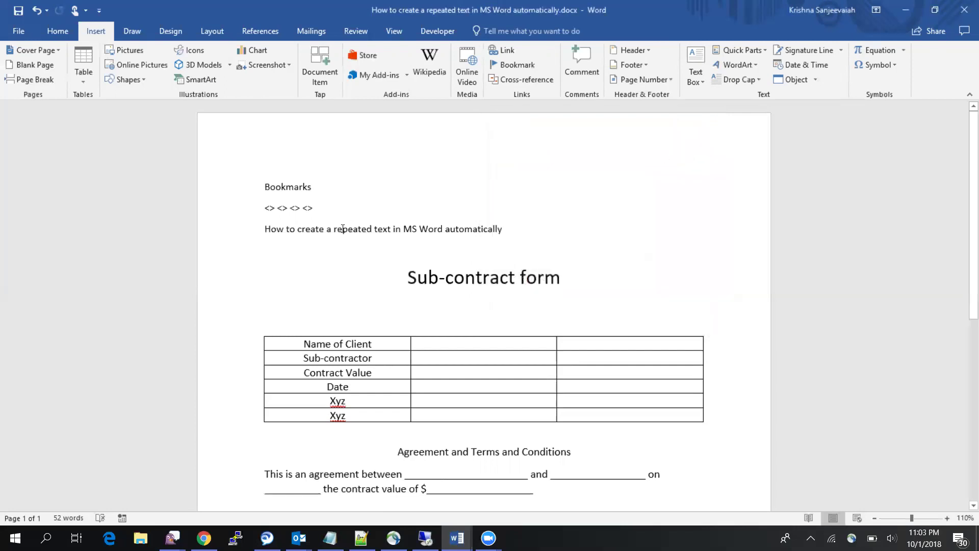
- Add a bookmark called "cont" inside the second <> placeholder
{"action": "key", "text": "Right"}
{"action": "left_click", "coordinate": [516, 65]}
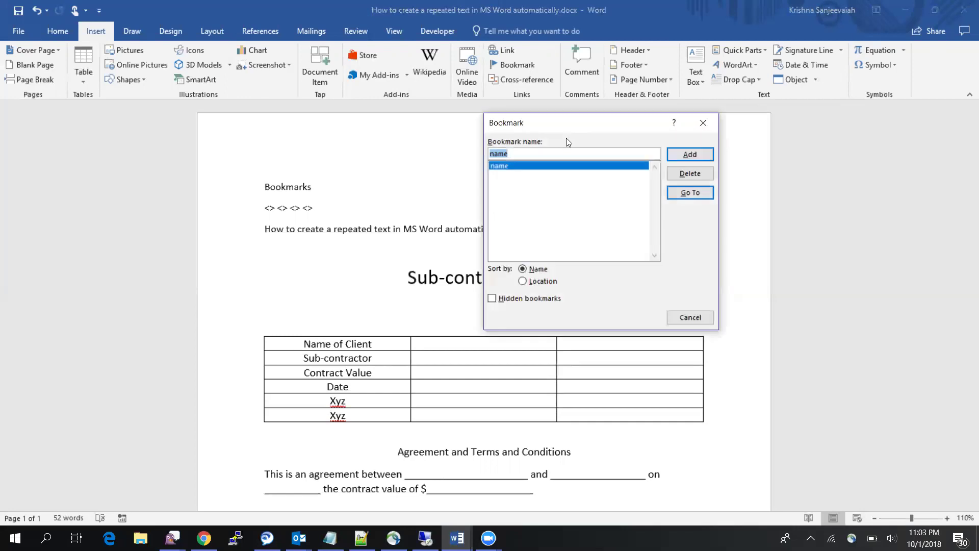
{"action": "type", "text": "con"}
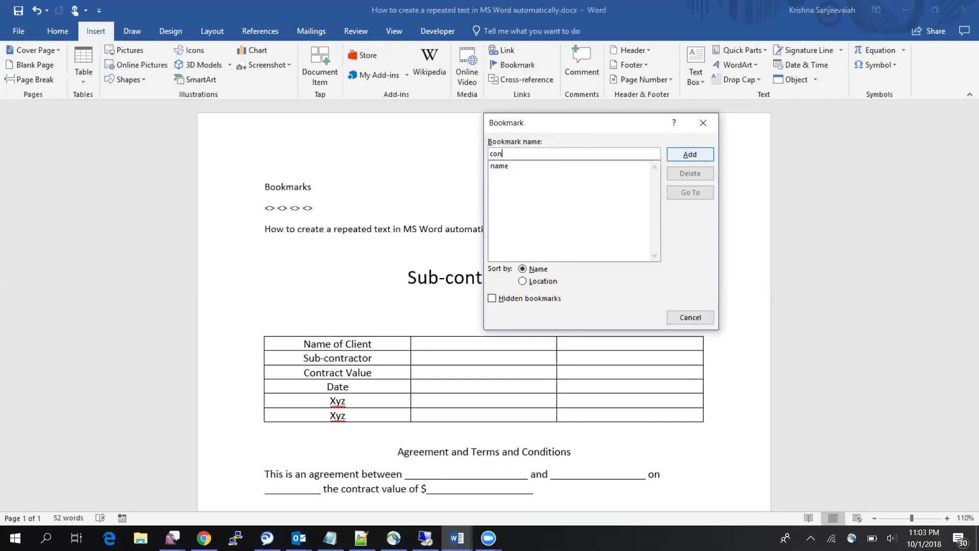
{"action": "type", "text": "t"}
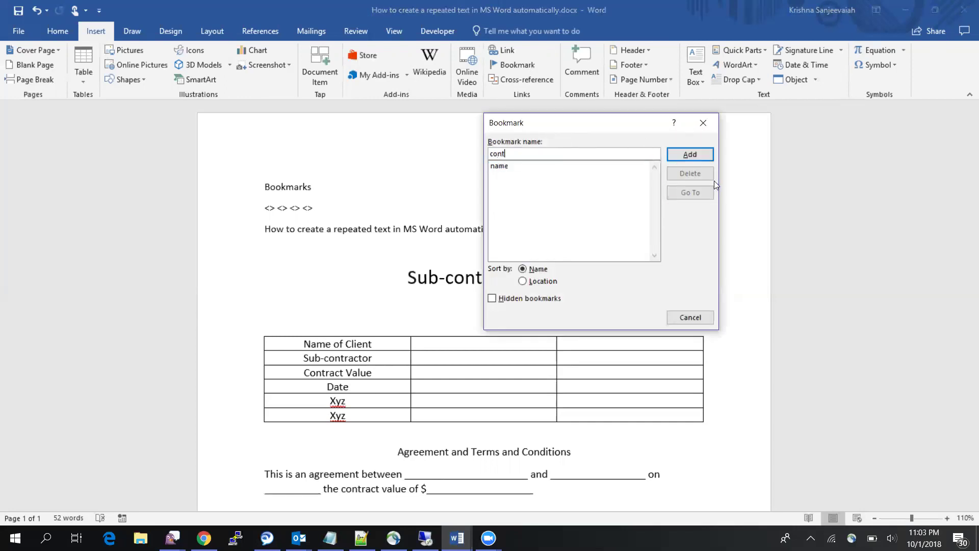
{"action": "left_click", "coordinate": [683, 155]}
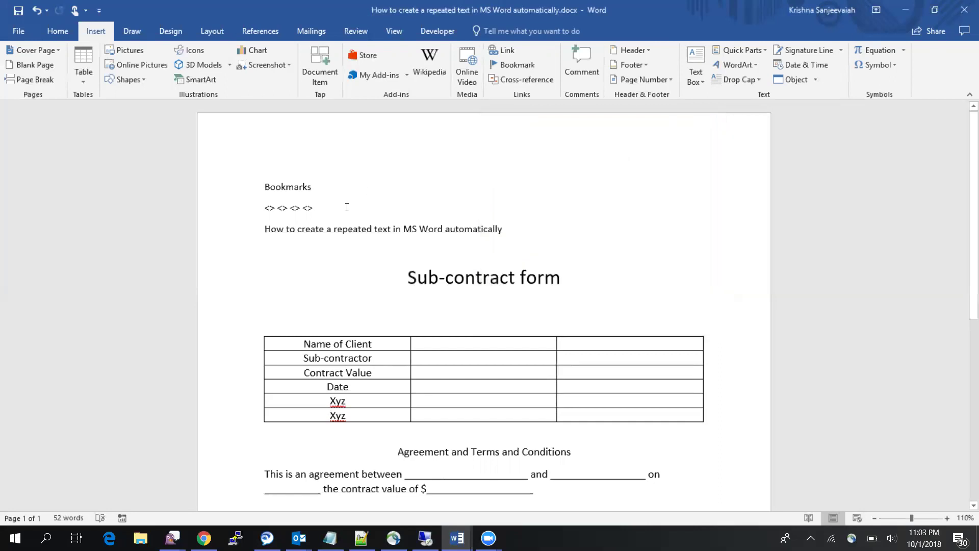
- Add a bookmark called "val" inside the third <> placeholder
{"action": "left_click", "coordinate": [295, 208]}
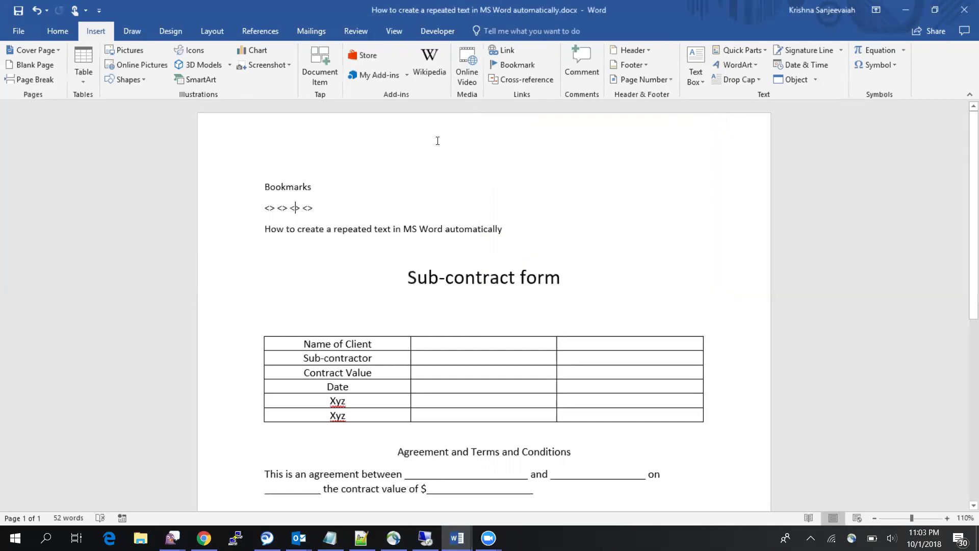
{"action": "left_click", "coordinate": [503, 66]}
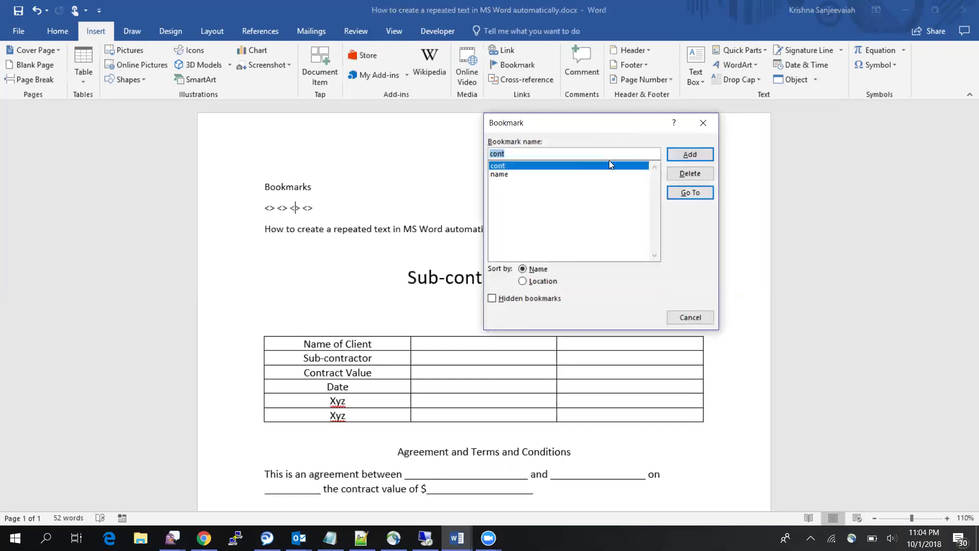
{"action": "type", "text": "l"}
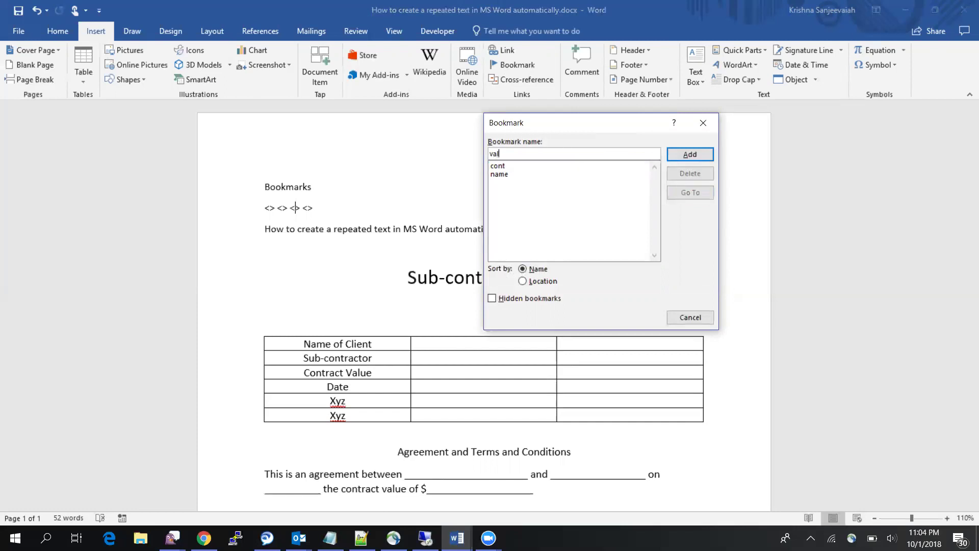
{"action": "left_click", "coordinate": [688, 155]}
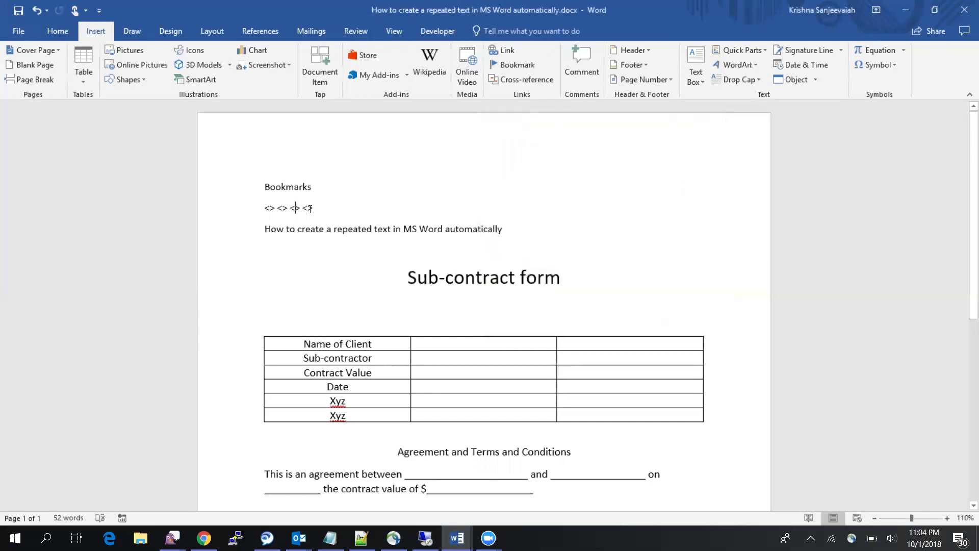
- Add a bookmark called "date" inside the fourth <> placeholder
{"action": "left_click", "coordinate": [528, 67]}
{"action": "type", "text": "date"}
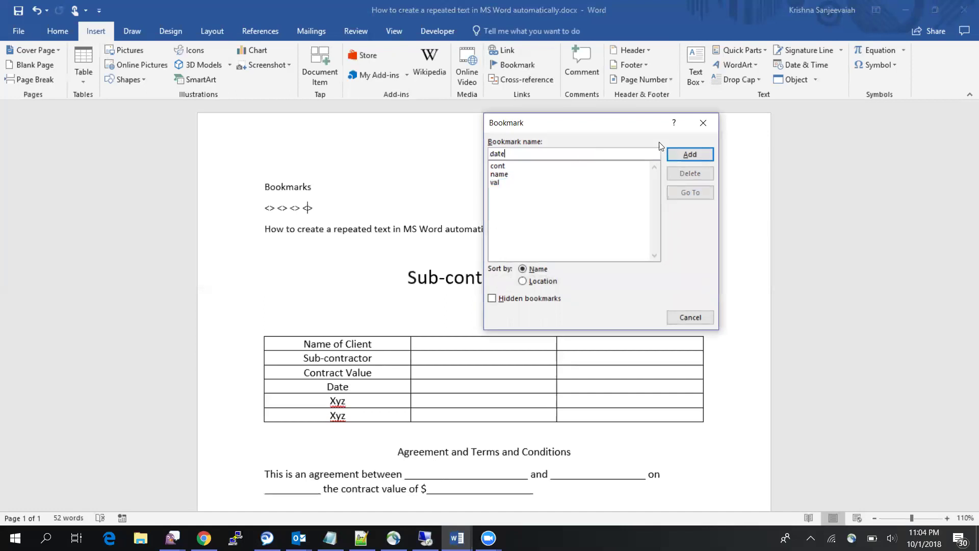
{"action": "left_click", "coordinate": [690, 156]}
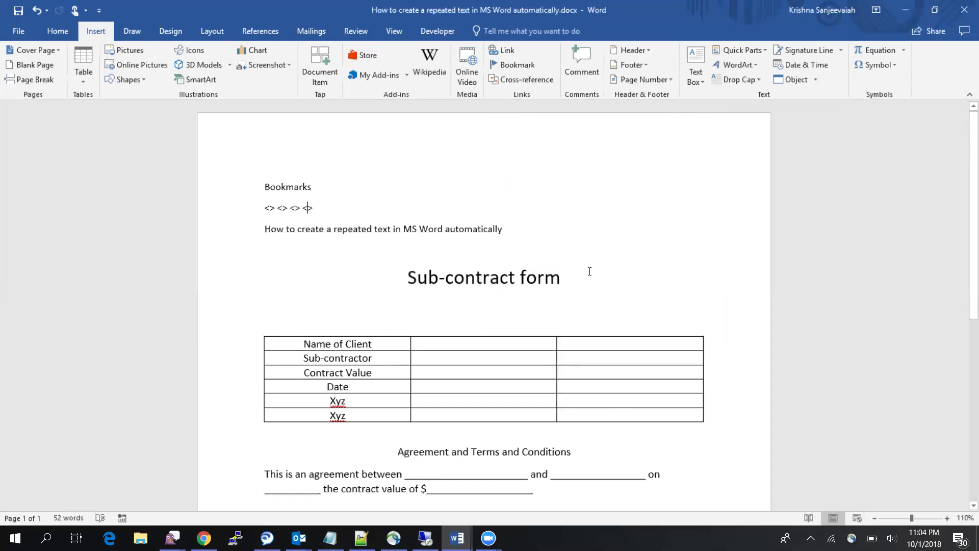
{"action": "left_click", "coordinate": [738, 47]}
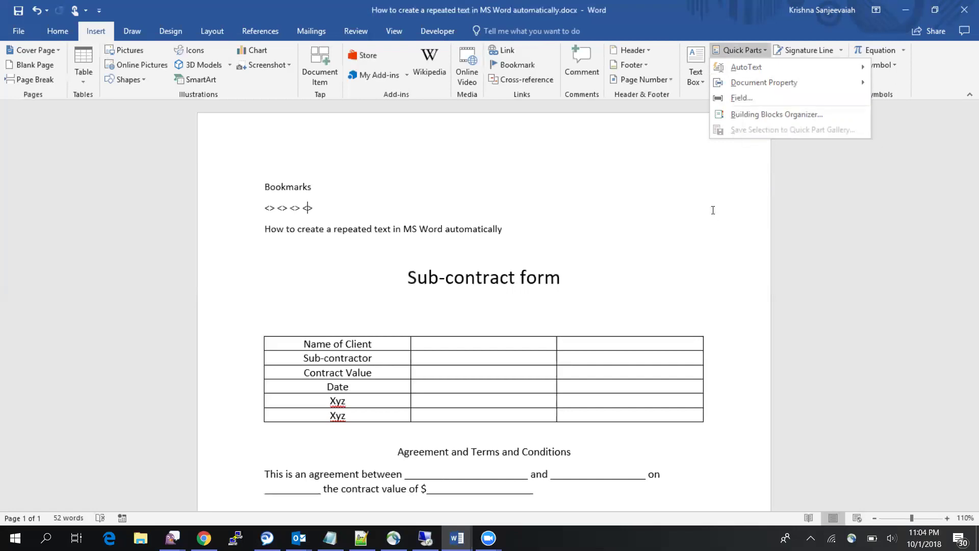
{"action": "left_click", "coordinate": [762, 181]}
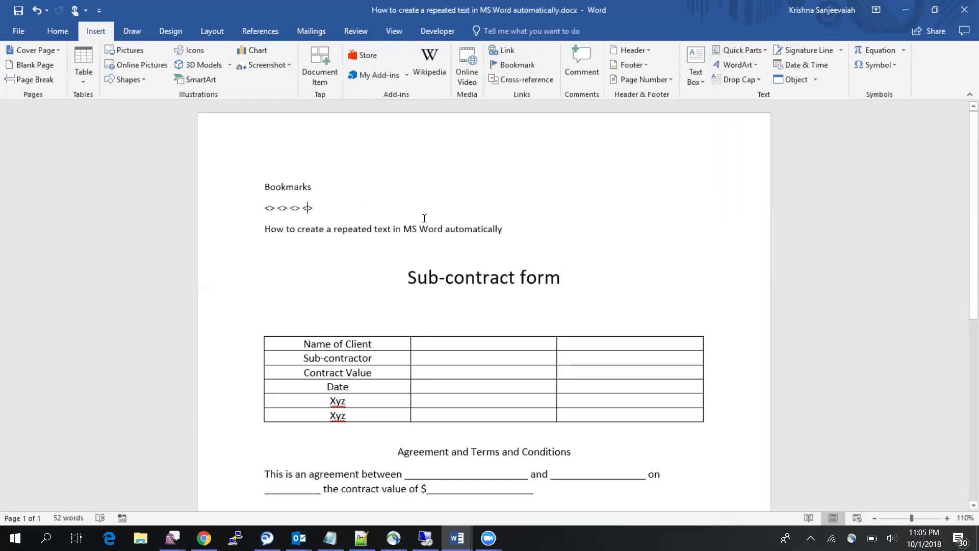
- Insert an Ask field with the prompt "Enter name:" linked to the "name" bookmark
{"action": "left_click", "coordinate": [748, 54]}
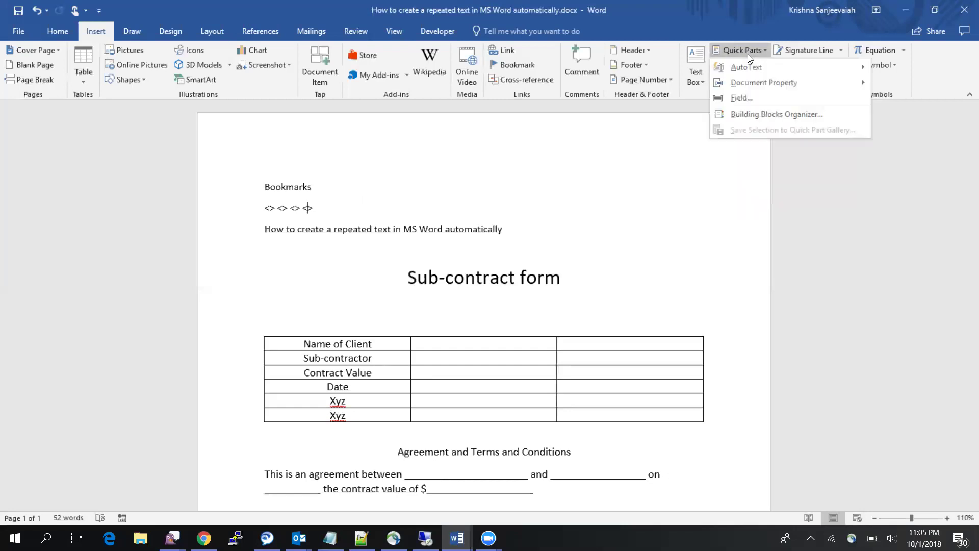
{"action": "left_click", "coordinate": [741, 97]}
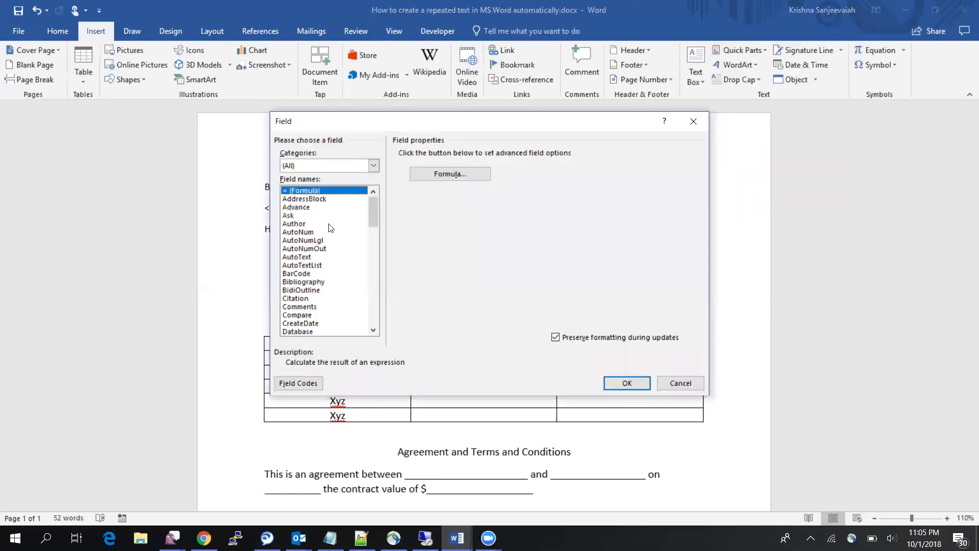
{"action": "left_click", "coordinate": [293, 215]}
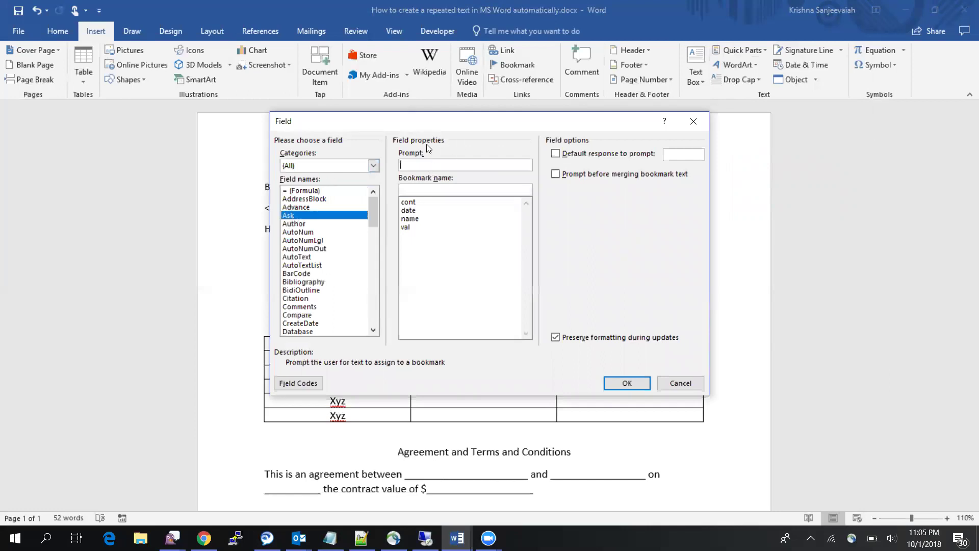
{"action": "left_click_drag", "start_coordinate": [414, 126], "coordinate": [588, 191]}
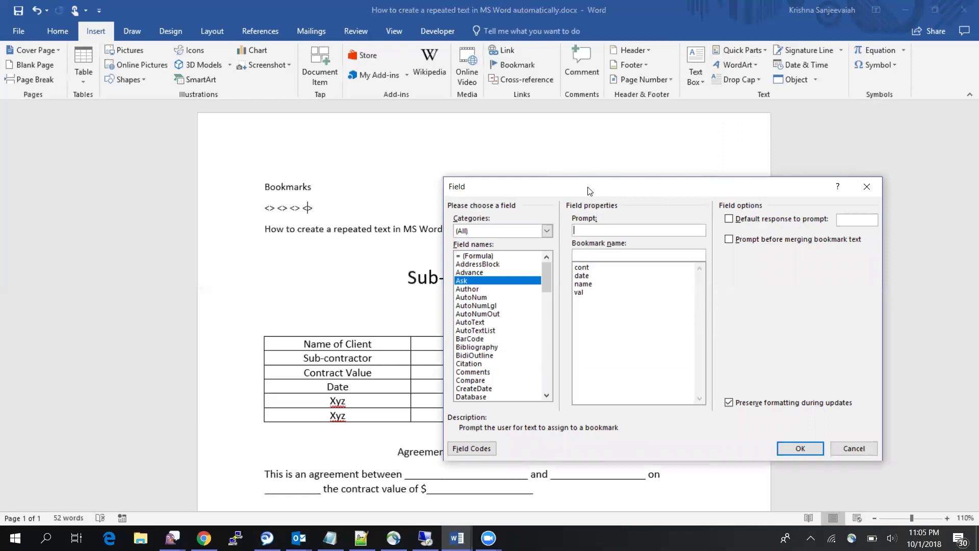
{"action": "type", "text": "Enter name:"}
{"action": "left_click", "coordinate": [594, 258]}
{"action": "left_click", "coordinate": [584, 285]}
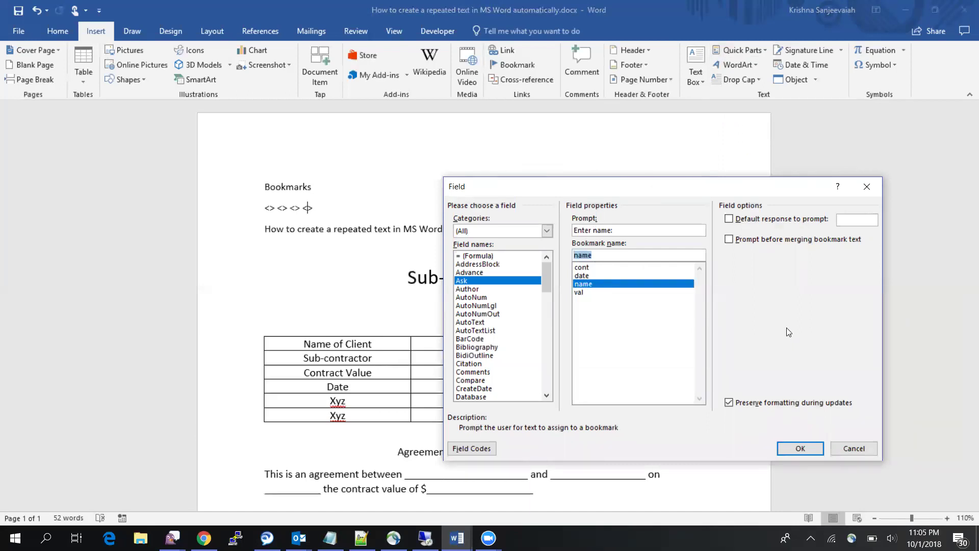
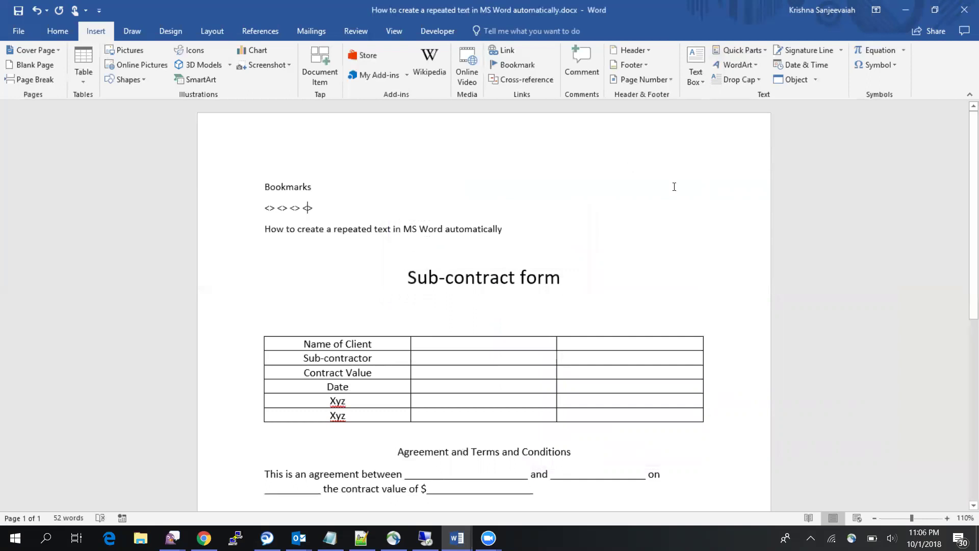
- Insert an Ask field with the prompt "Enter Contractor name:" linked to the "cont" bookmark and answer it with the contractor's name
{"action": "left_click", "coordinate": [750, 50]}
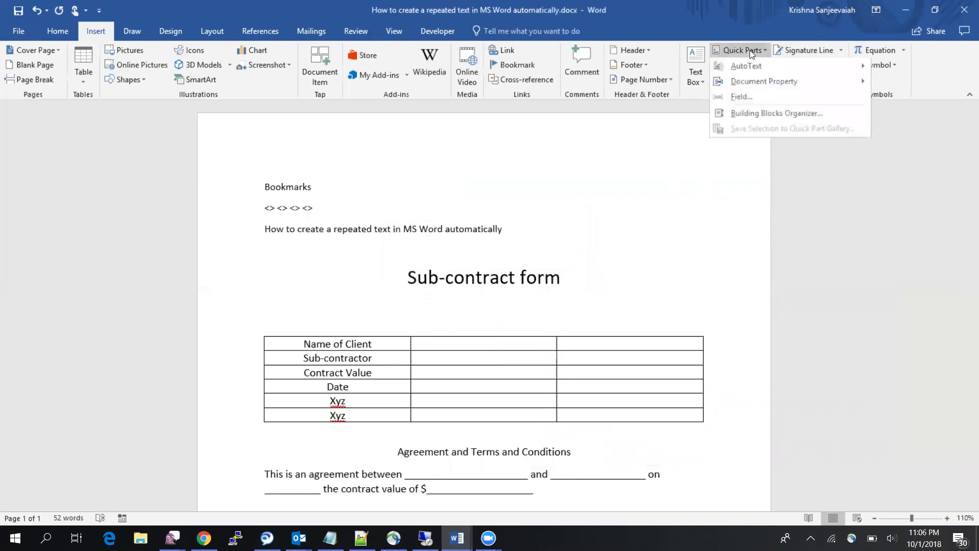
{"action": "left_click", "coordinate": [736, 98]}
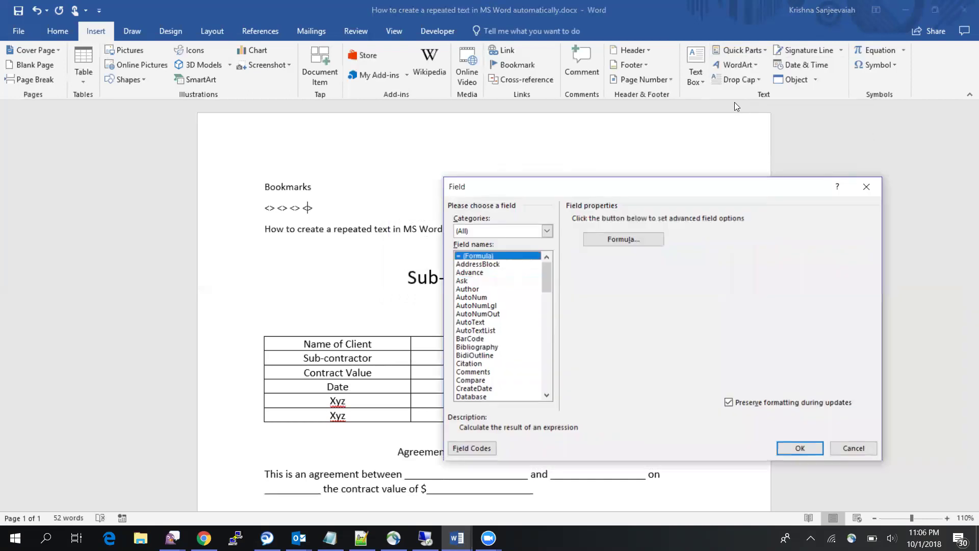
{"action": "left_click", "coordinate": [465, 281]}
{"action": "left_click", "coordinate": [608, 232]}
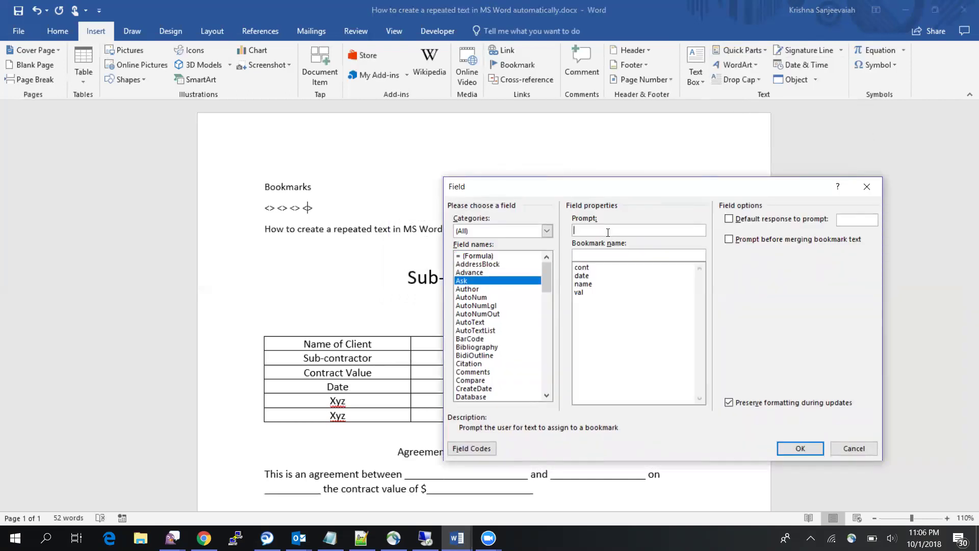
{"action": "type", "text": "Enter Contractor name:"}
{"action": "left_click", "coordinate": [583, 267]}
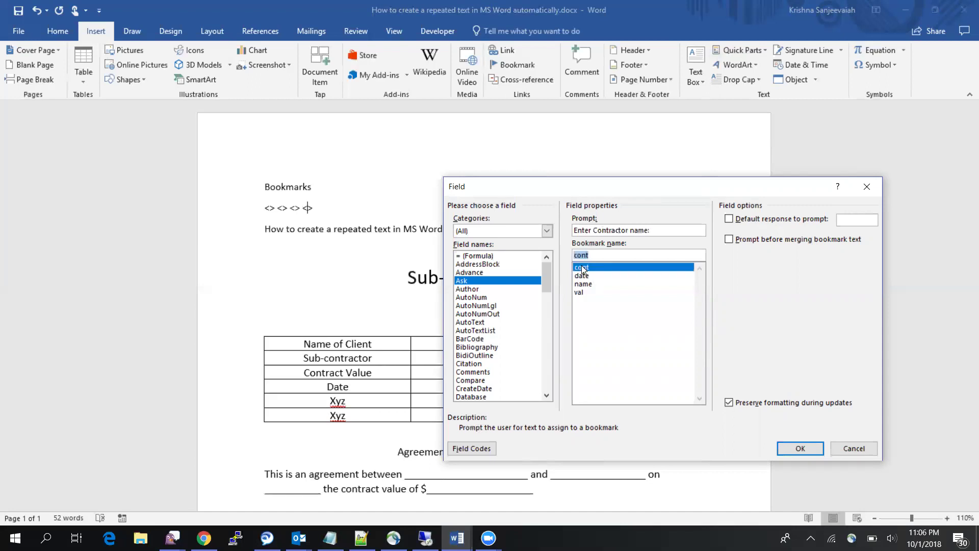
{"action": "left_click", "coordinate": [800, 449]}
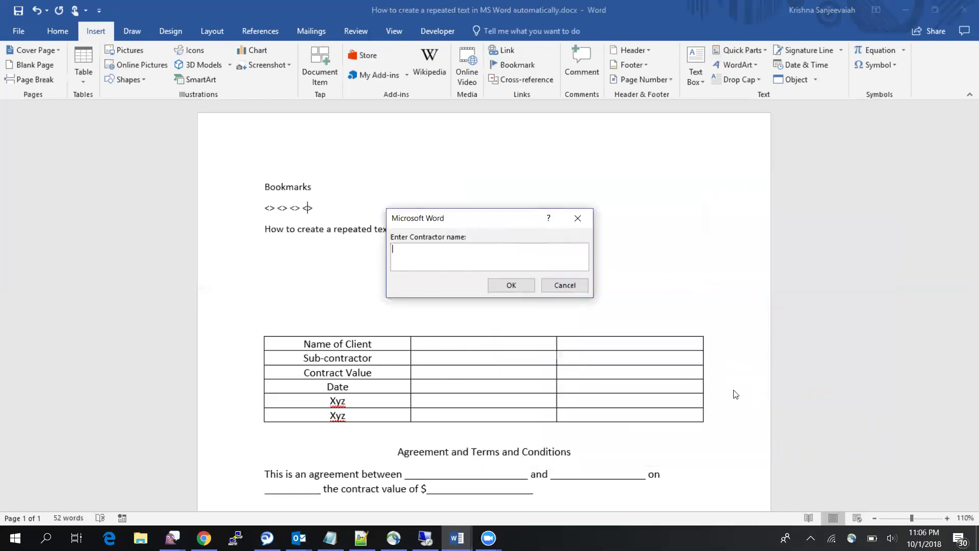
{"action": "type", "text": "Krish"}
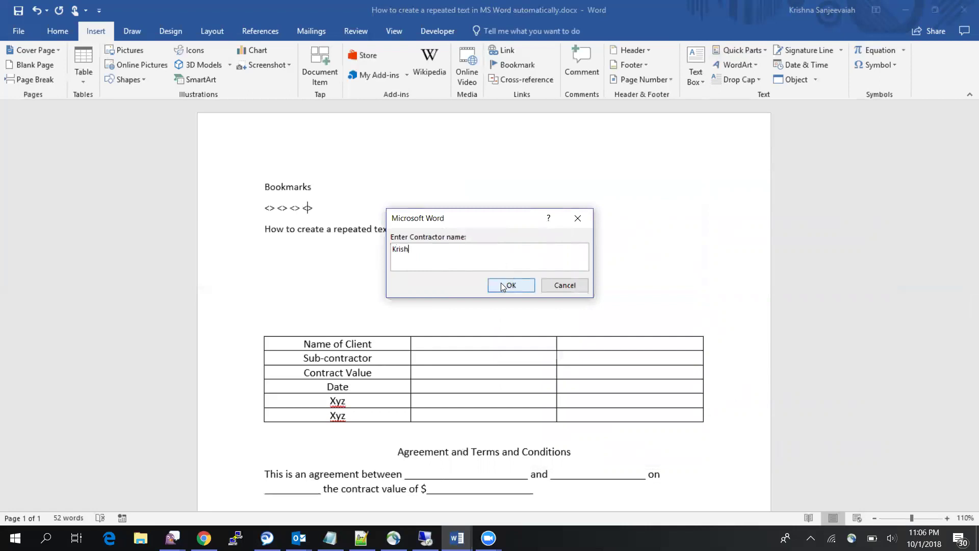
{"action": "left_click_drag", "start_coordinate": [465, 220], "coordinate": [583, 182]}
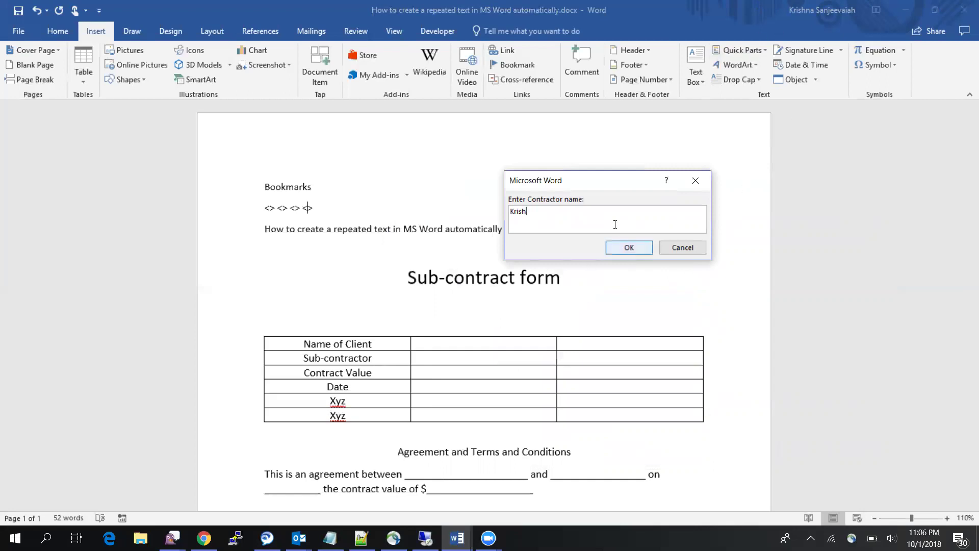
{"action": "left_click_drag", "start_coordinate": [607, 181], "coordinate": [643, 258]}
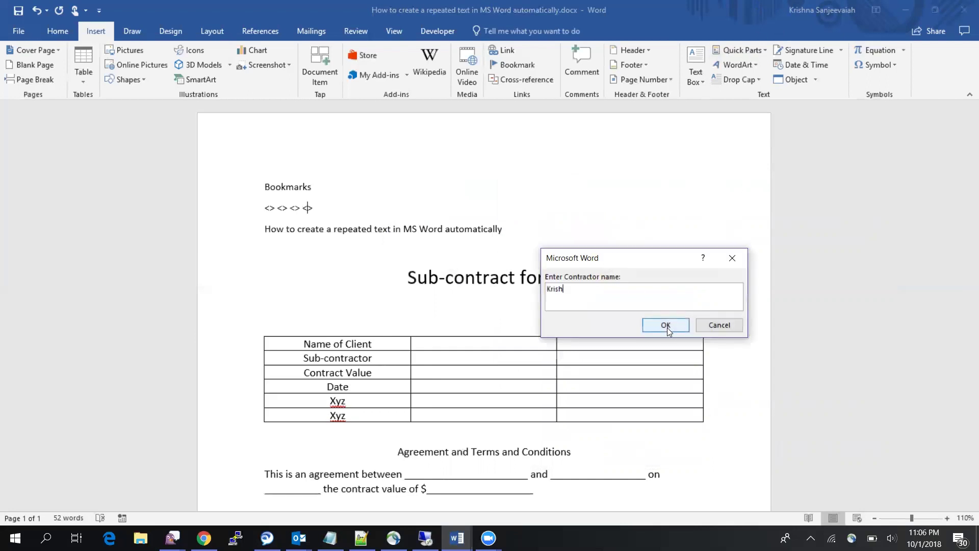
{"action": "left_click", "coordinate": [665, 326]}
- Insert an Ask field with the prompt "Enter Contract value" linked to the "val" bookmark and answer it with 1000
{"action": "left_click", "coordinate": [739, 46]}
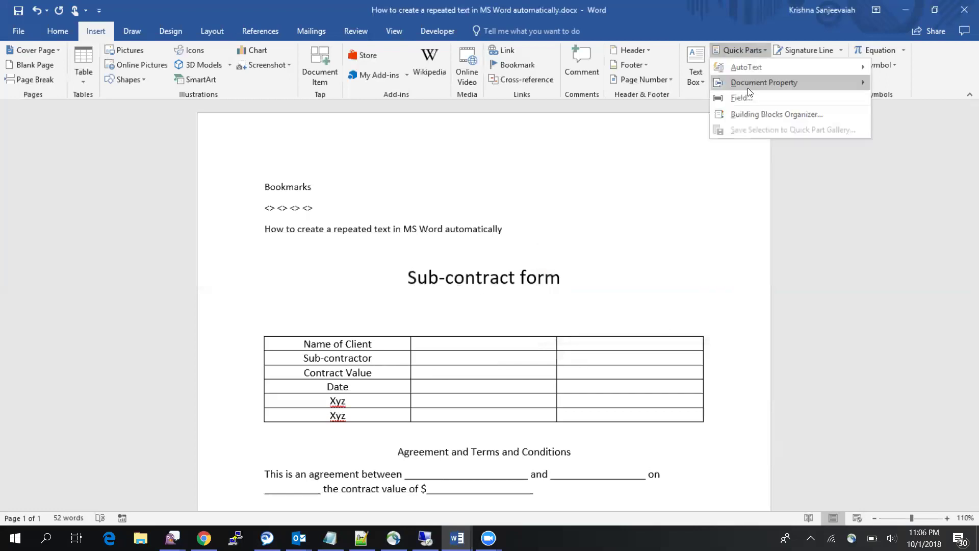
{"action": "left_click", "coordinate": [740, 97]}
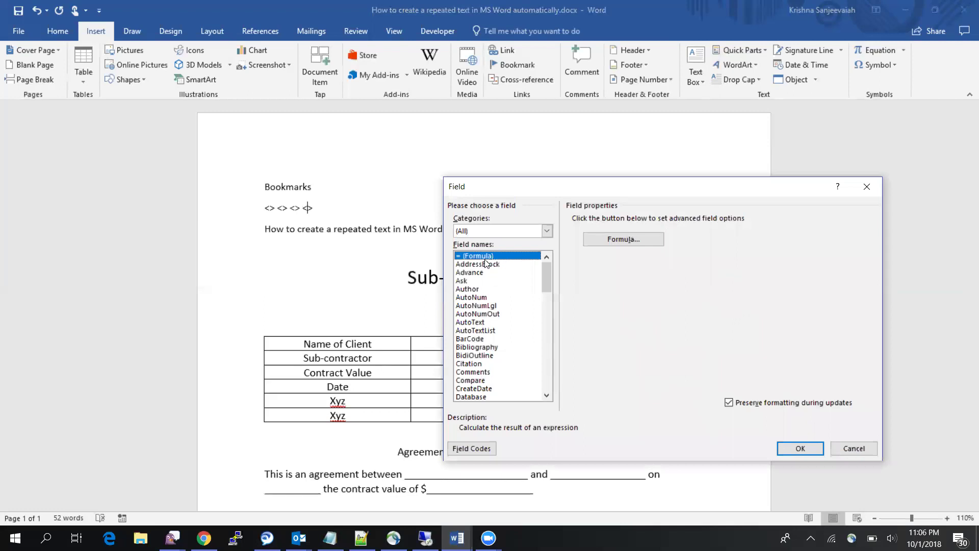
{"action": "left_click", "coordinate": [462, 281]}
{"action": "left_click", "coordinate": [612, 231]}
{"action": "type", "text": "Enter Contract value"}
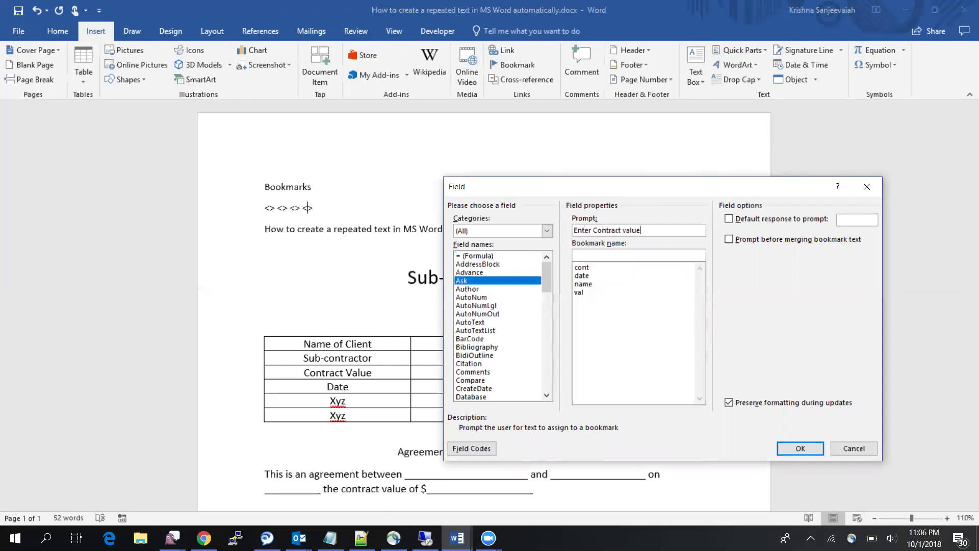
{"action": "left_click", "coordinate": [584, 292]}
{"action": "left_click", "coordinate": [796, 447]}
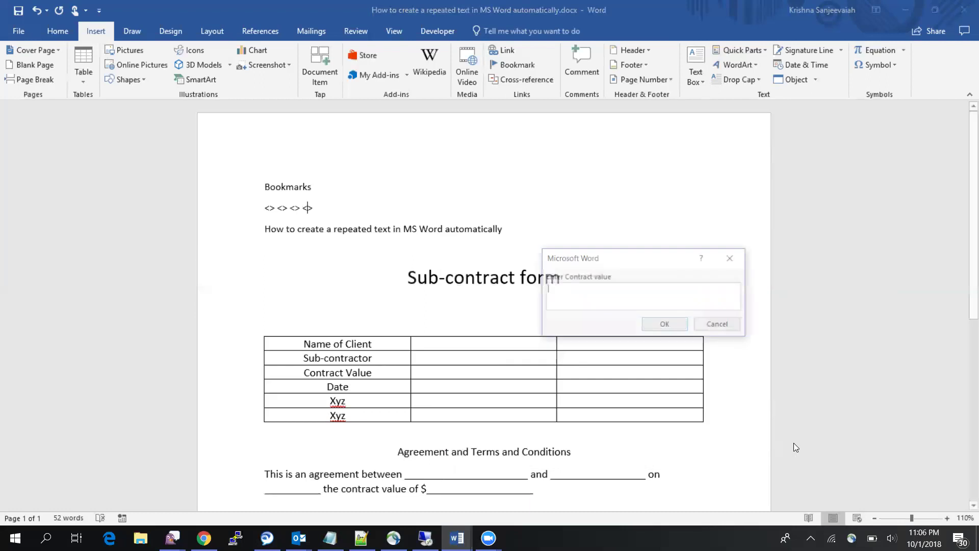
{"action": "type", "text": "1000"}
{"action": "key", "text": "Return"}
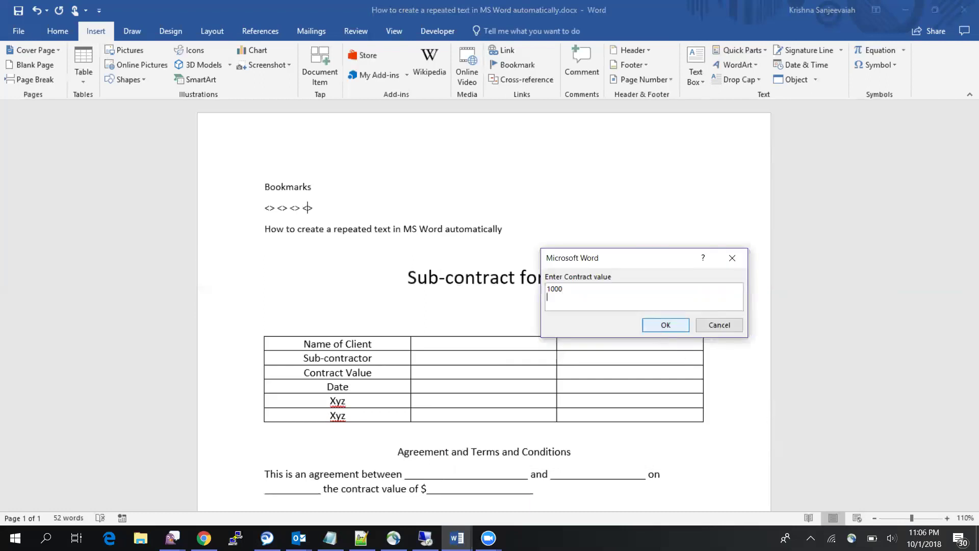
{"action": "left_click", "coordinate": [666, 326]}
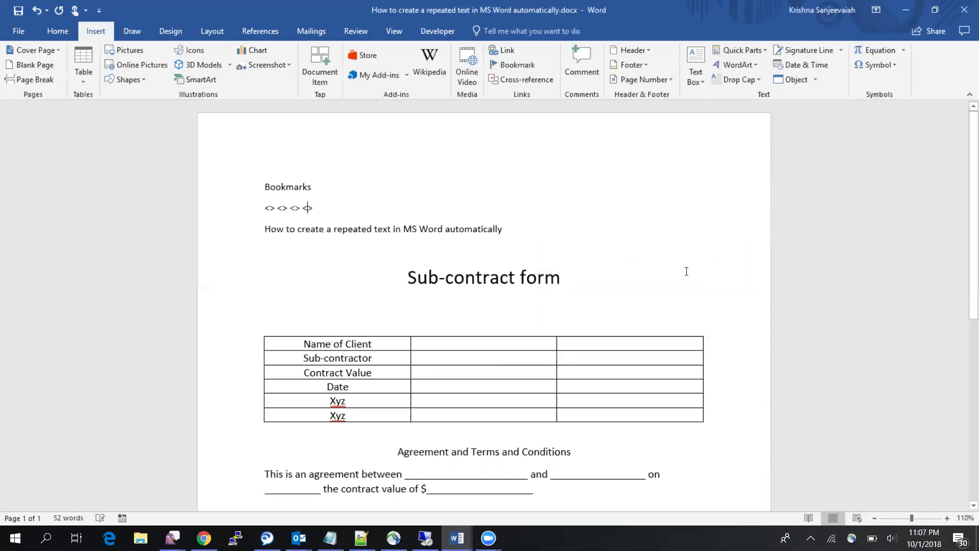
- Insert an Ask field with the prompt "Enter contract date" linked to the "date" bookmark and answer it with 10/10/2019
{"action": "left_click", "coordinate": [731, 53]}
{"action": "left_click", "coordinate": [741, 104]}
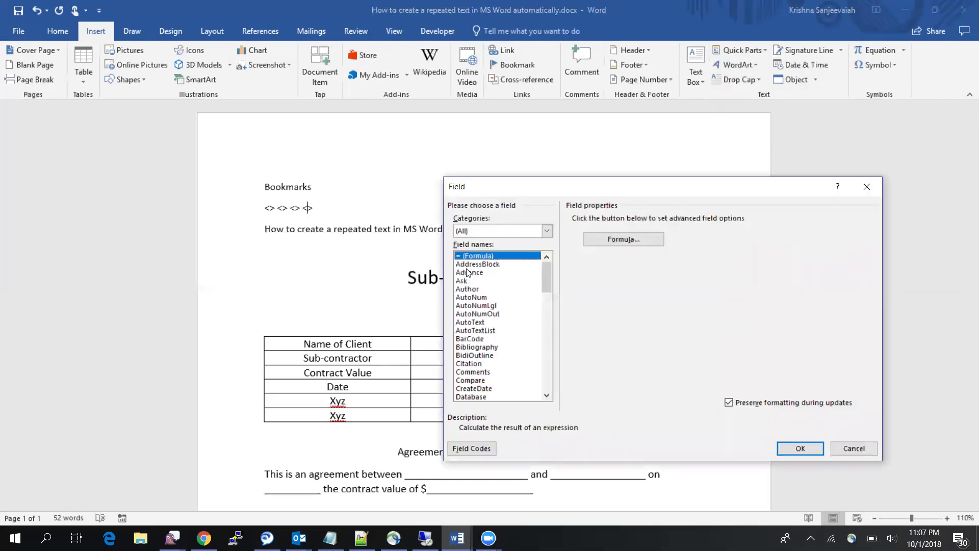
{"action": "left_click", "coordinate": [461, 280]}
{"action": "left_click", "coordinate": [629, 230]}
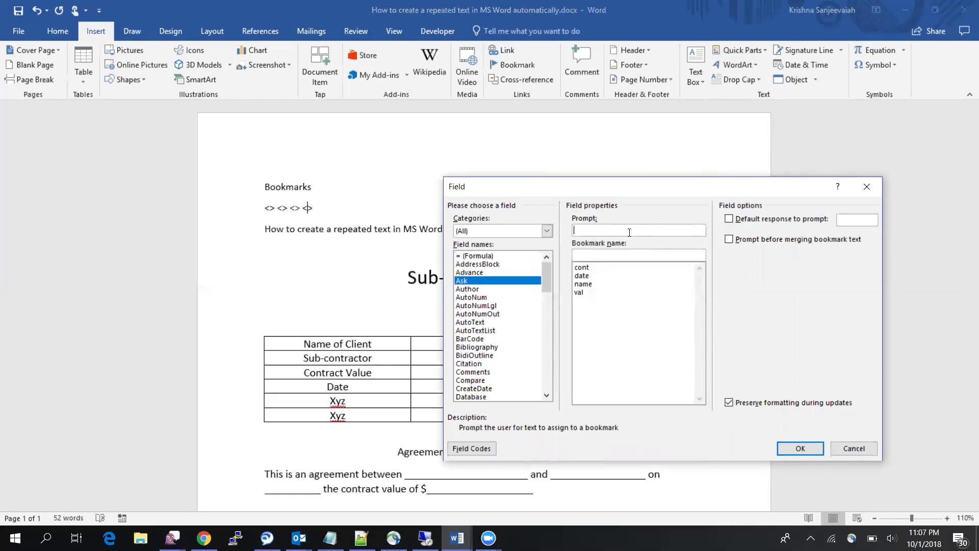
{"action": "type", "text": "Enter contract date"}
{"action": "left_click", "coordinate": [586, 276]}
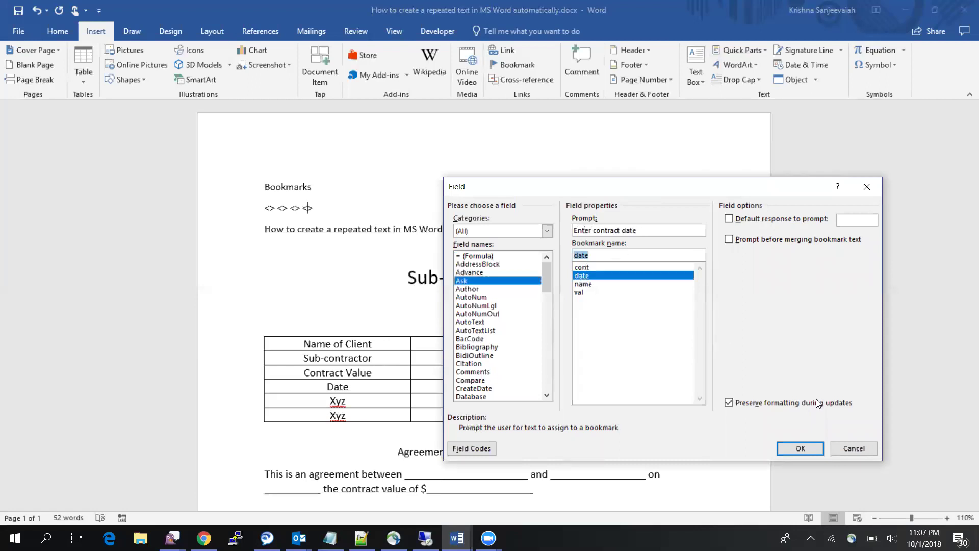
{"action": "left_click", "coordinate": [800, 448]}
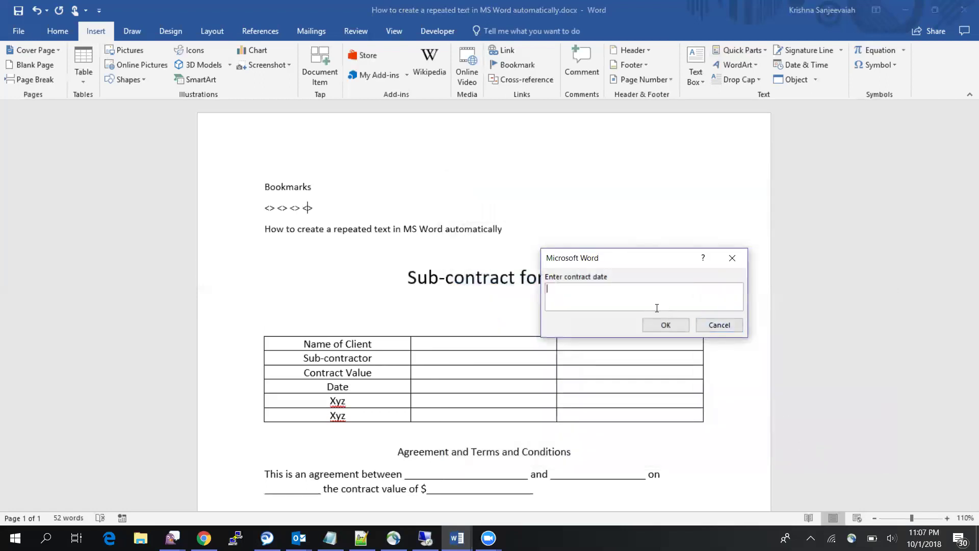
{"action": "type", "text": "10/10/2019"}
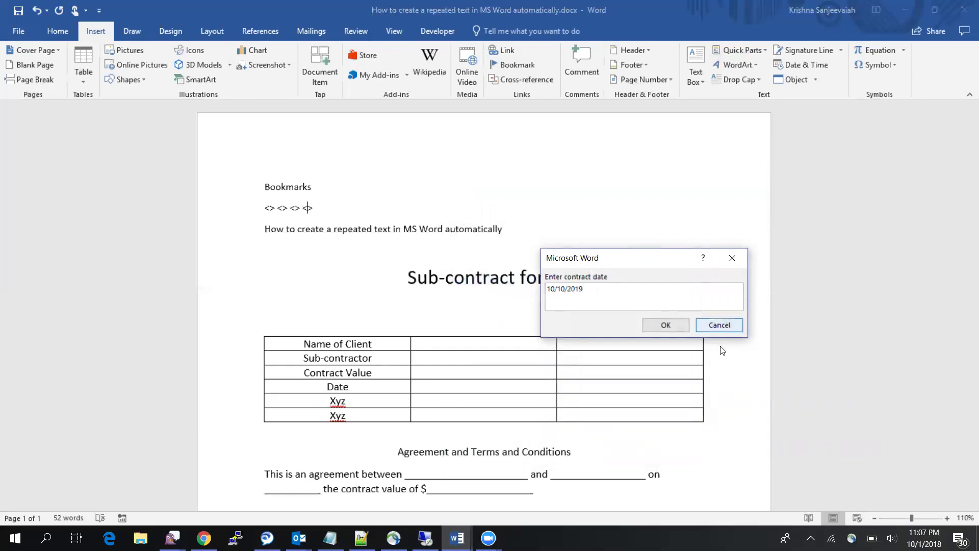
{"action": "left_click", "coordinate": [665, 326]}
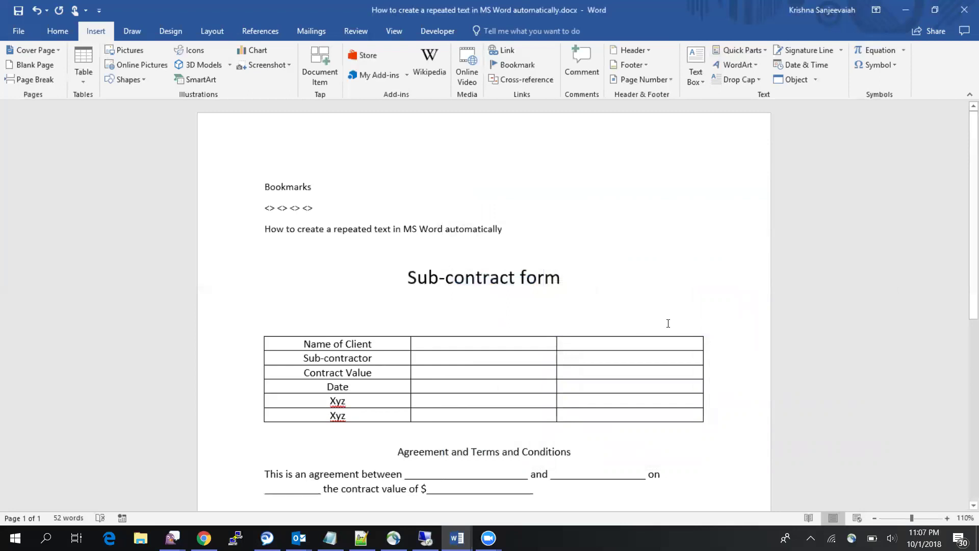
- Open Notepad beside the form's bookmark placeholders and write the line "1. Create bookmarks"
{"action": "key", "text": "super+r"}
{"action": "type", "text": "notepad"}
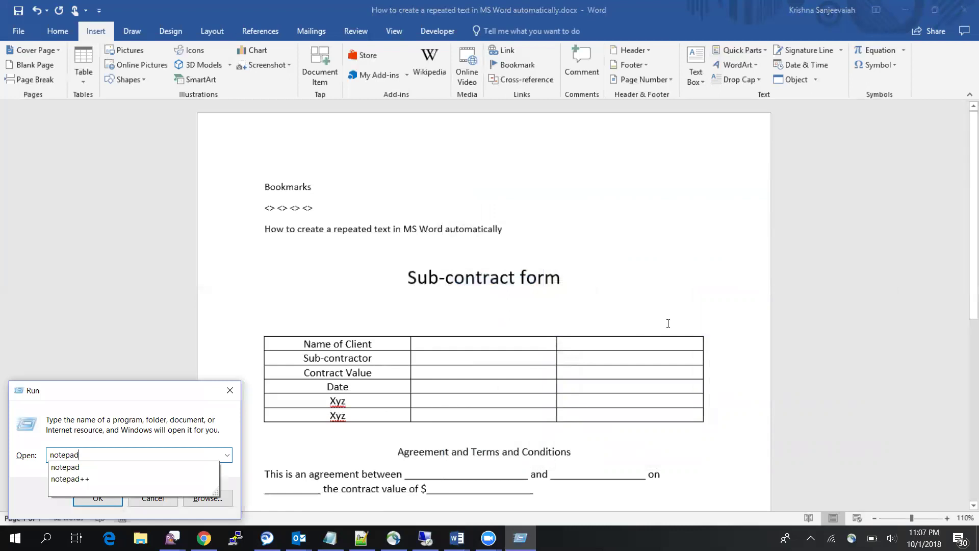
{"action": "key", "text": "Return"}
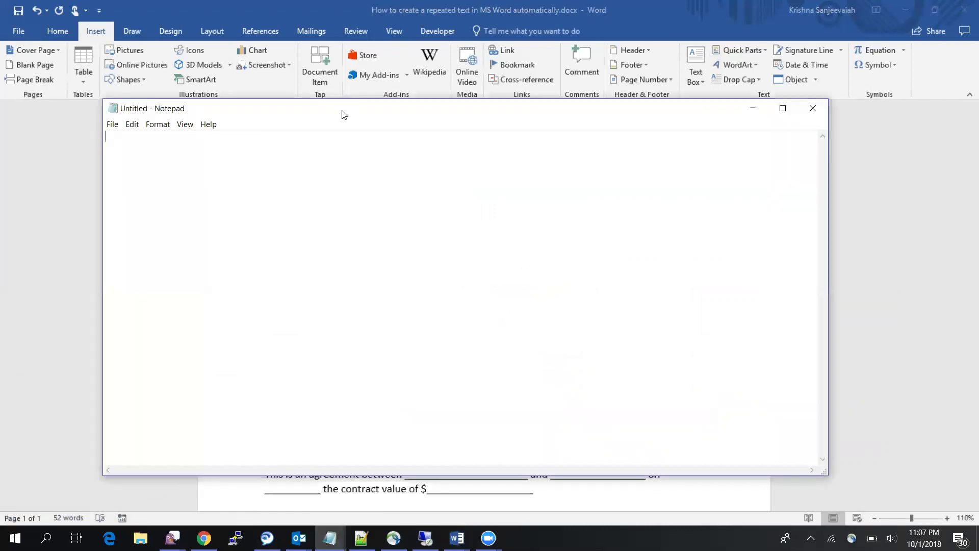
{"action": "left_click_drag", "start_coordinate": [375, 119], "coordinate": [748, 178]}
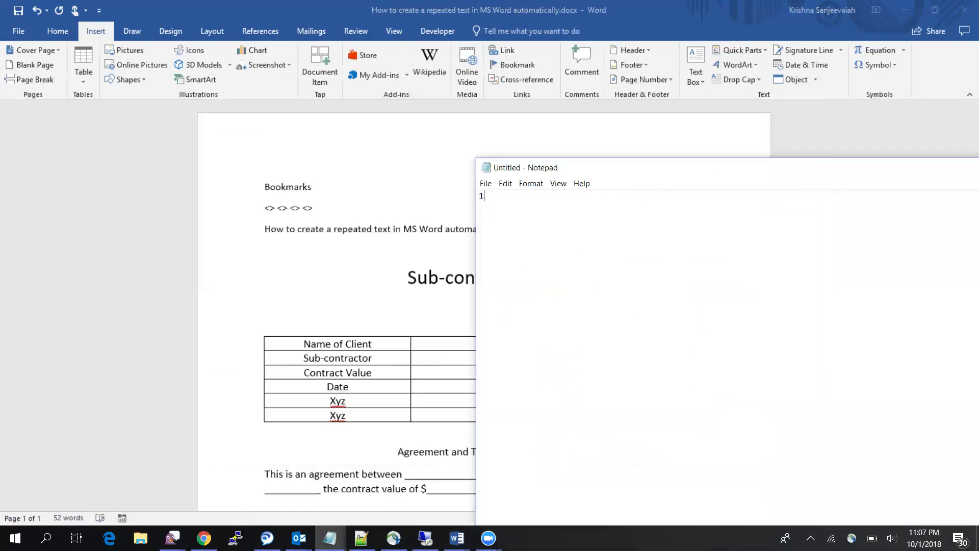
{"action": "type", "text": "1. Create bookmark"}
{"action": "key", "text": "BackSpace"}
{"action": "type", "text": "ks"}
- Set the font size of the Notepad text to 20
{"action": "key", "text": "ctrl+a"}
{"action": "left_click", "coordinate": [531, 183]}
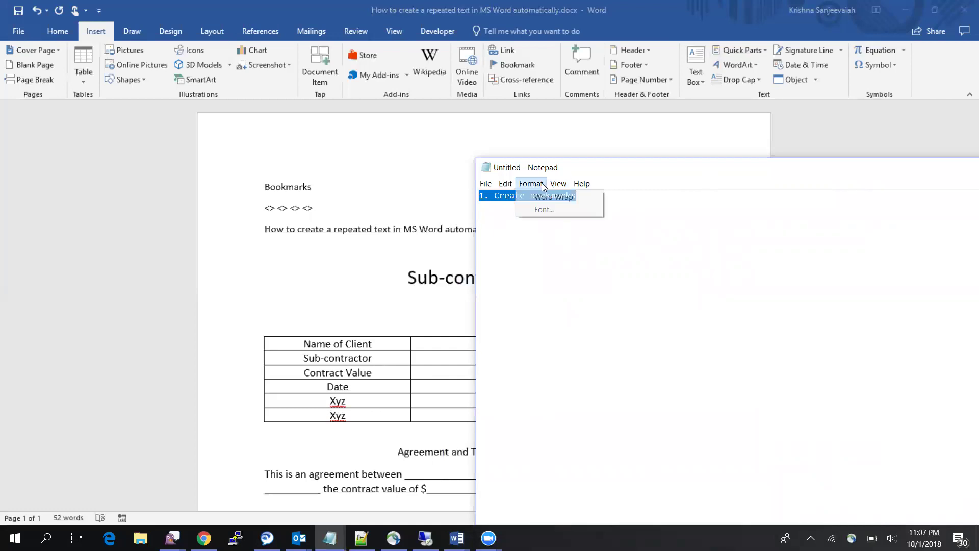
{"action": "left_click", "coordinate": [544, 209]}
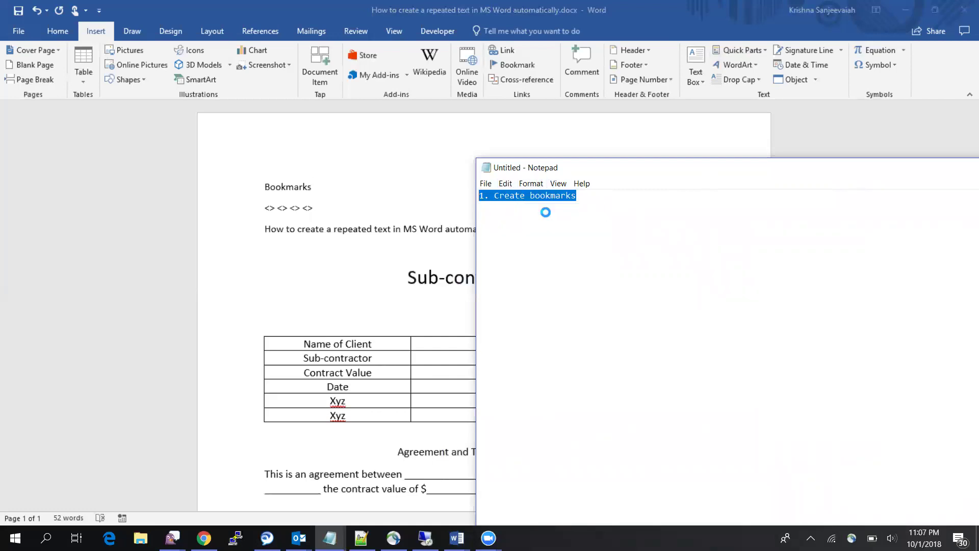
{"action": "left_click", "coordinate": [724, 326]}
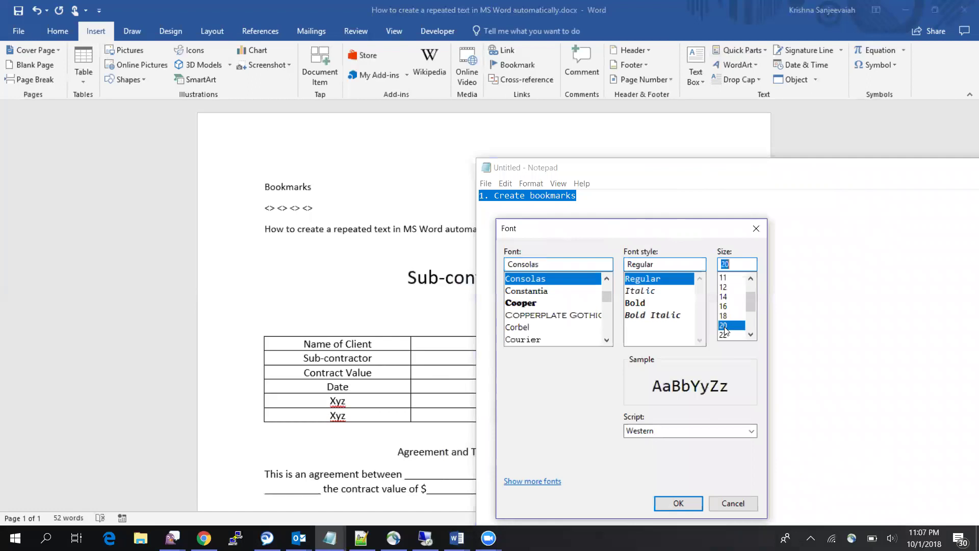
{"action": "left_click", "coordinate": [676, 501]}
{"action": "left_click", "coordinate": [889, 271]}
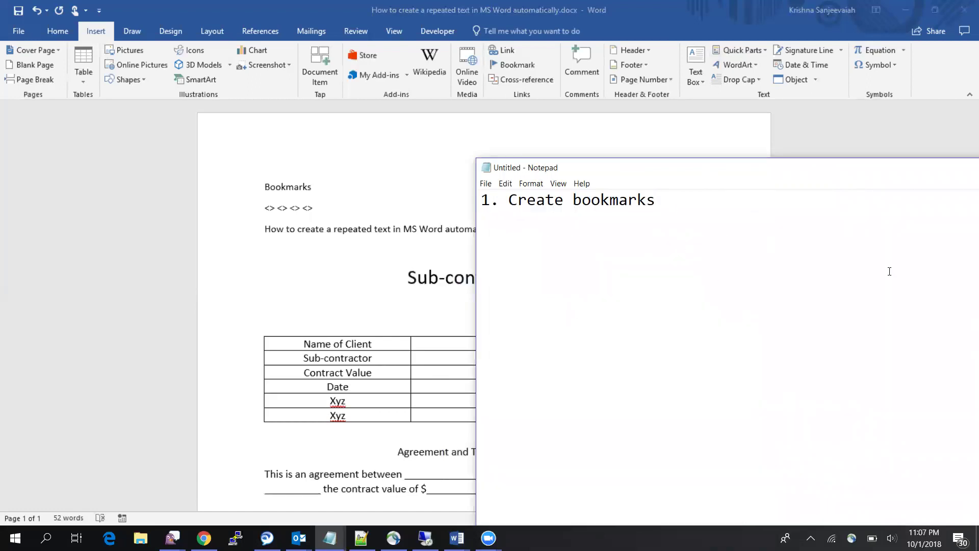
- Write the second line of the Notepad notes as "2. Prompt for a value using ASK field"
{"action": "key", "text": "Return"}
{"action": "type", "text": "2. Assing a value"}
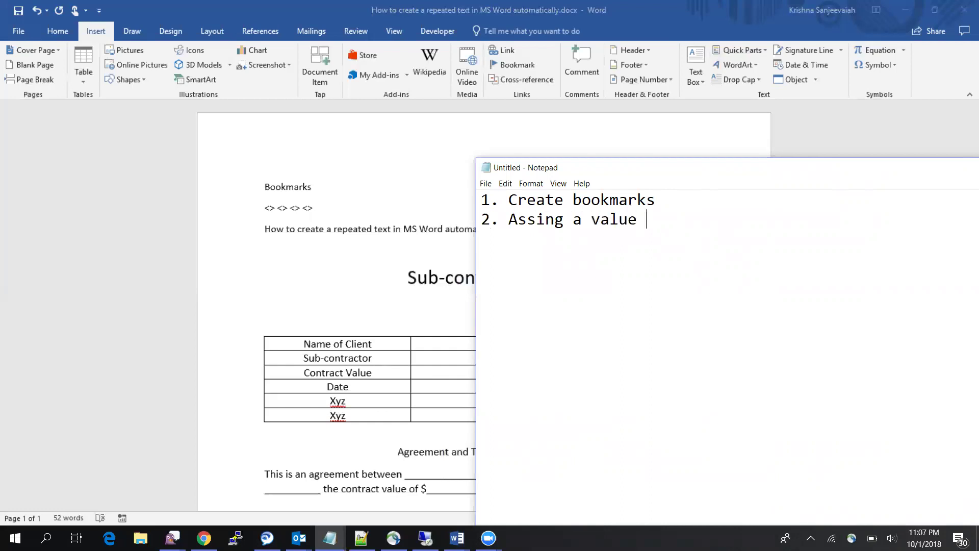
{"action": "key", "text": "BackSpace"}
{"action": "key", "text": "BackSpace"}
{"action": "key", "text": "BackSpace"}
{"action": "key", "text": "BackSpace"}
{"action": "key", "text": "BackSpace"}
{"action": "key", "text": "BackSpace"}
{"action": "key", "text": "BackSpace"}
{"action": "key", "text": "BackSpace"}
{"action": "key", "text": "BackSpace"}
{"action": "key", "text": "BackSpace"}
{"action": "key", "text": "BackSpace"}
{"action": "key", "text": "BackSpace"}
{"action": "key", "text": "BackSpace"}
{"action": "key", "text": "BackSpace"}
{"action": "type", "text": "R"}
{"action": "key", "text": "BackSpace"}
{"action": "type", "text": "Prompt for a value using ASK filed"}
{"action": "key", "text": "BackSpace"}
{"action": "key", "text": "BackSpace"}
{"action": "key", "text": "BackSpace"}
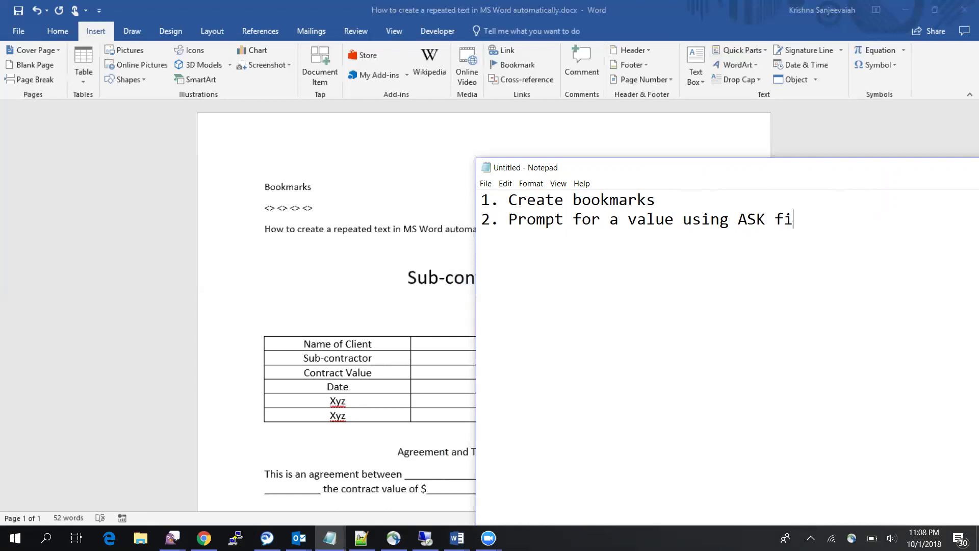
{"action": "type", "text": "eld"}
- Add the third line "3. Reference the bookmark value" to the Notepad notes and highlight it
{"action": "key", "text": "Return"}
{"action": "type", "text": "3."}
{"action": "type", "text": "Reference the "}
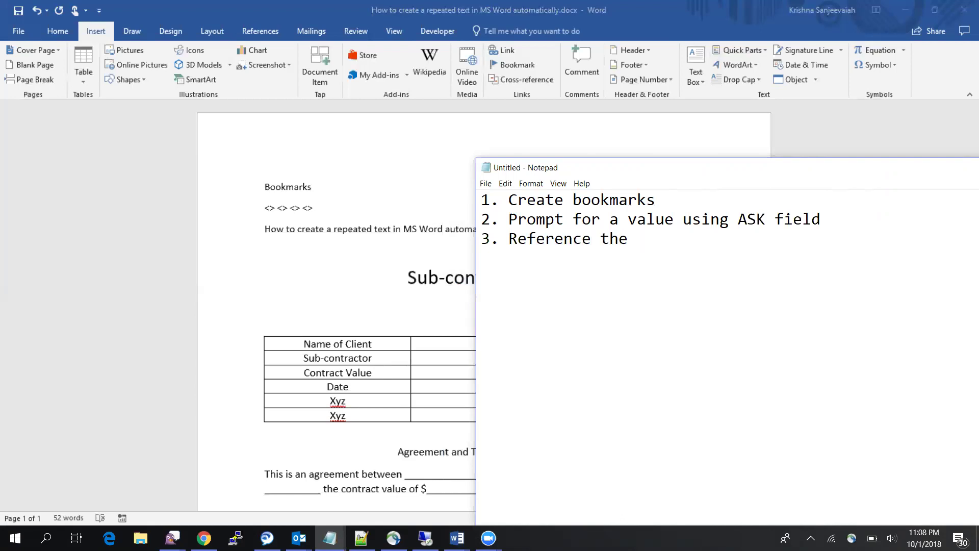
{"action": "type", "text": "bookmark "}
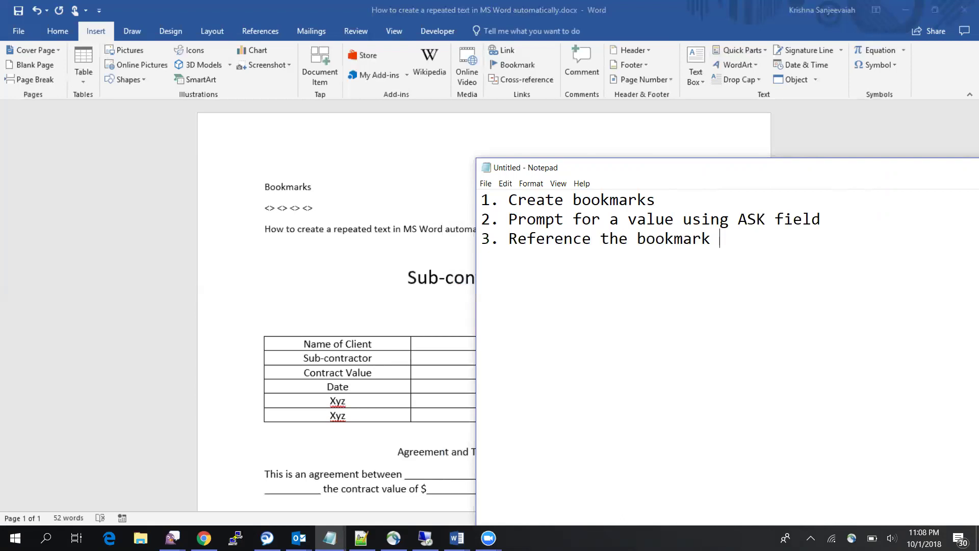
{"action": "type", "text": "value"}
{"action": "left_click_drag", "start_coordinate": [826, 216], "coordinate": [481, 199]}
{"action": "left_click_drag", "start_coordinate": [789, 242], "coordinate": [482, 241]}
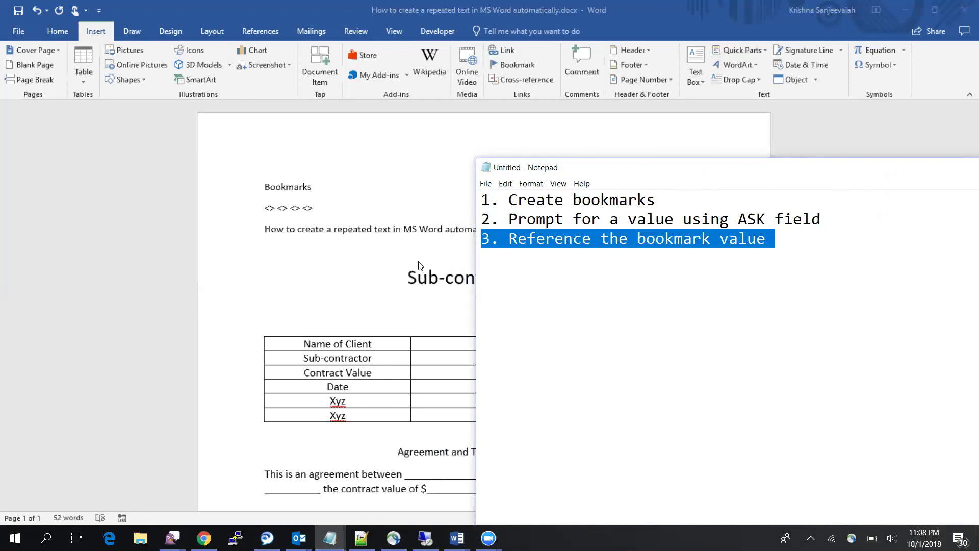
- Switch back to the Word form and open the Formula settings of a new field in the cell beside Name of Client
{"action": "key", "text": "alt+Tab"}
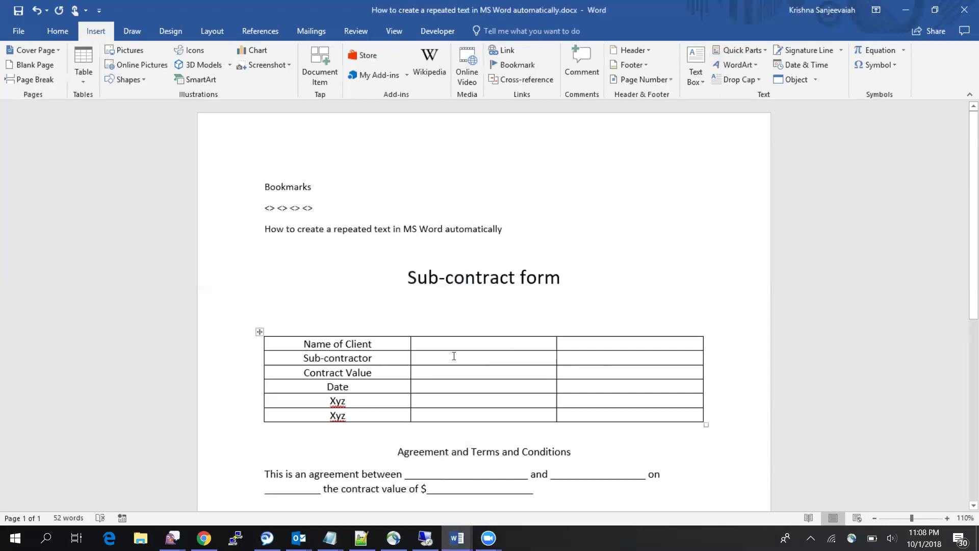
{"action": "left_click", "coordinate": [482, 344]}
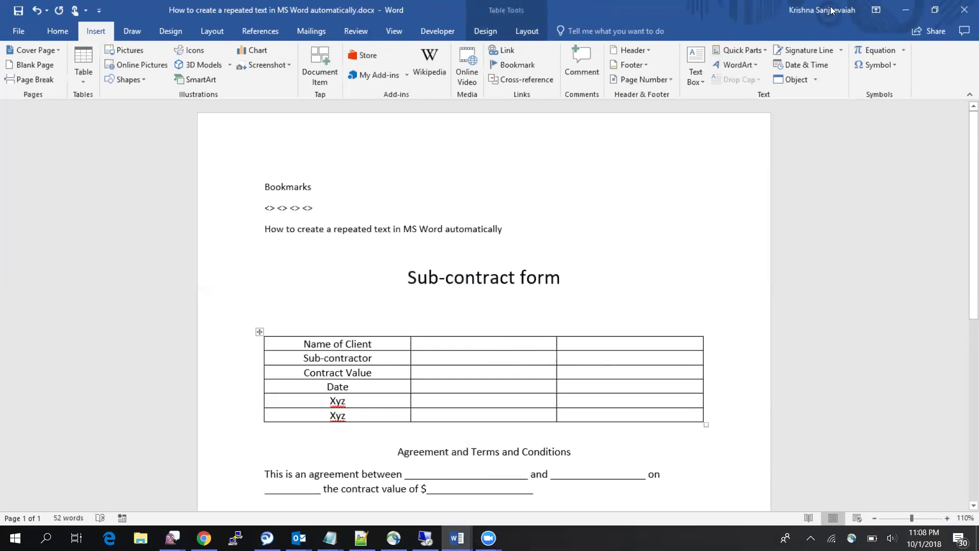
{"action": "left_click", "coordinate": [750, 50]}
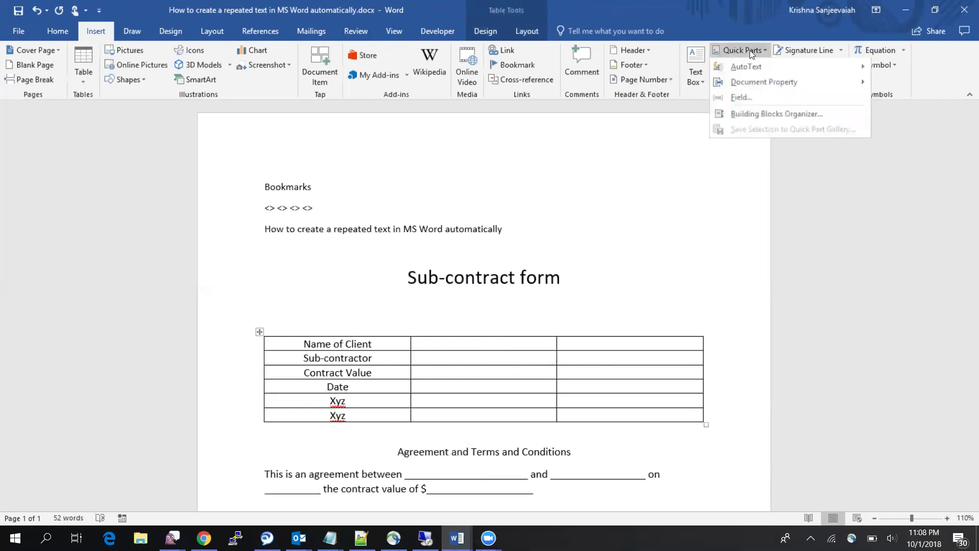
{"action": "left_click", "coordinate": [746, 98]}
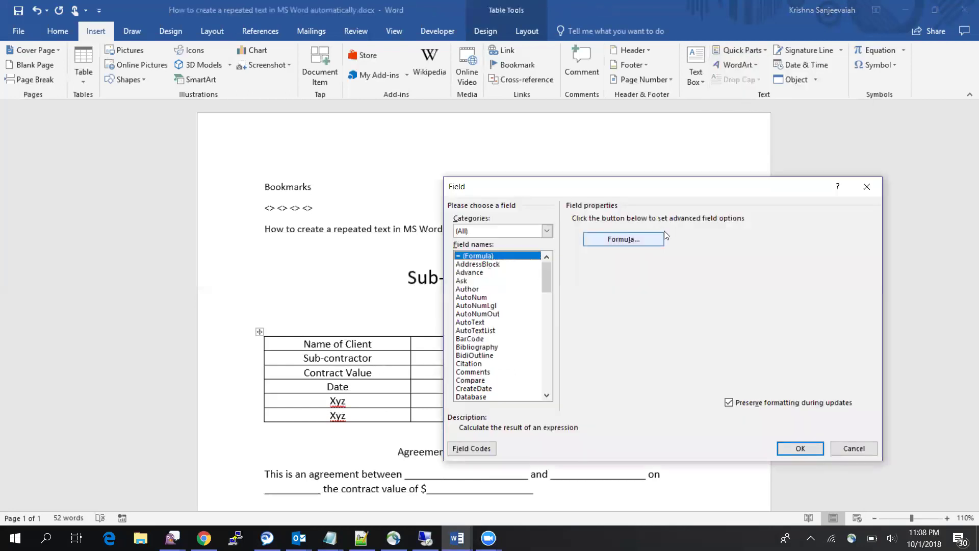
{"action": "left_click", "coordinate": [637, 239]}
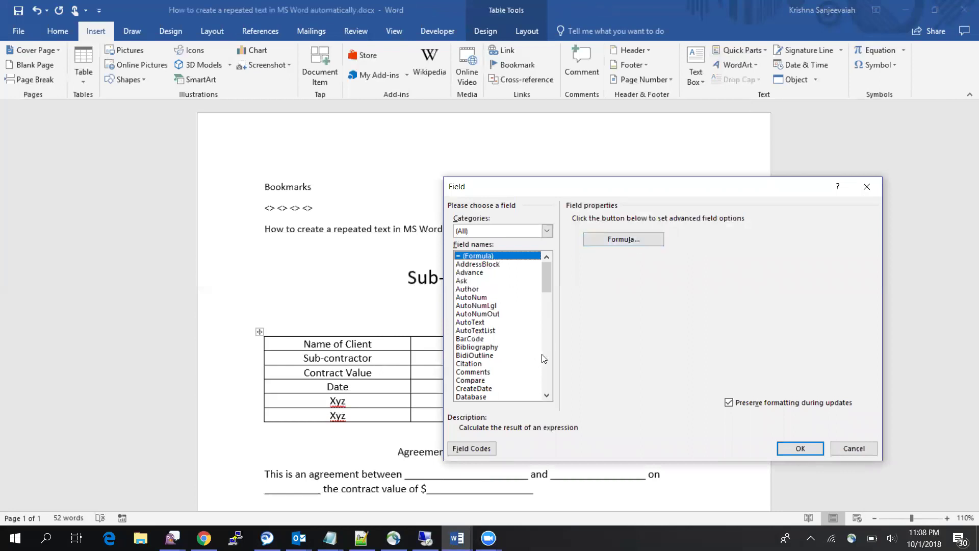
{"action": "left_click", "coordinate": [619, 240]}
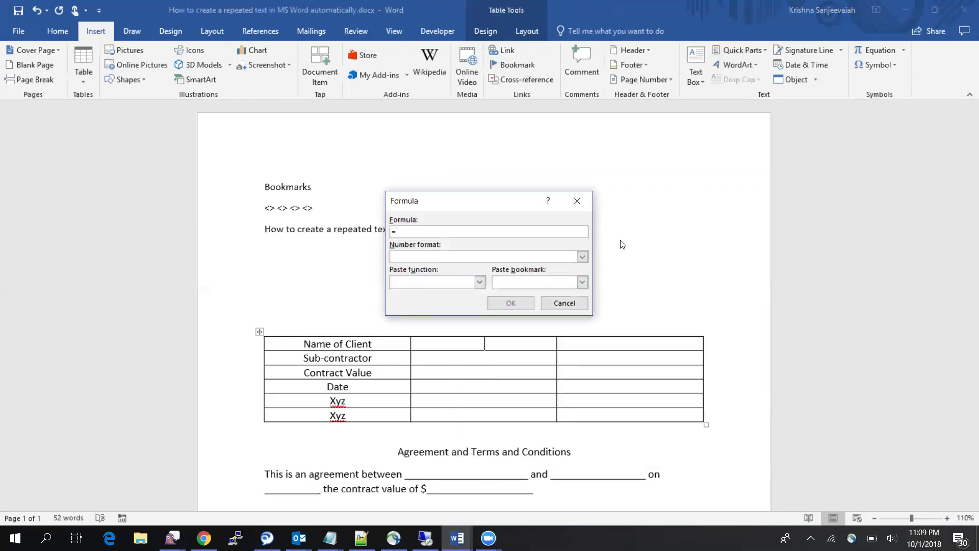
- Set the field's formula to REF with the "name" bookmark and insert it
{"action": "double_click", "coordinate": [458, 233]}
{"action": "key", "text": "BackSpace"}
{"action": "type", "text": "REF"}
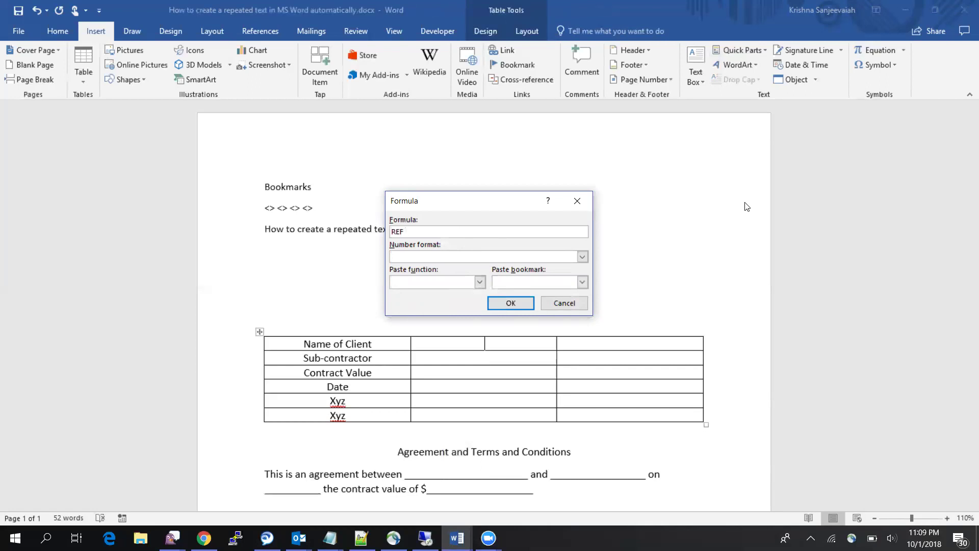
{"action": "left_click_drag", "start_coordinate": [407, 201], "coordinate": [537, 127]}
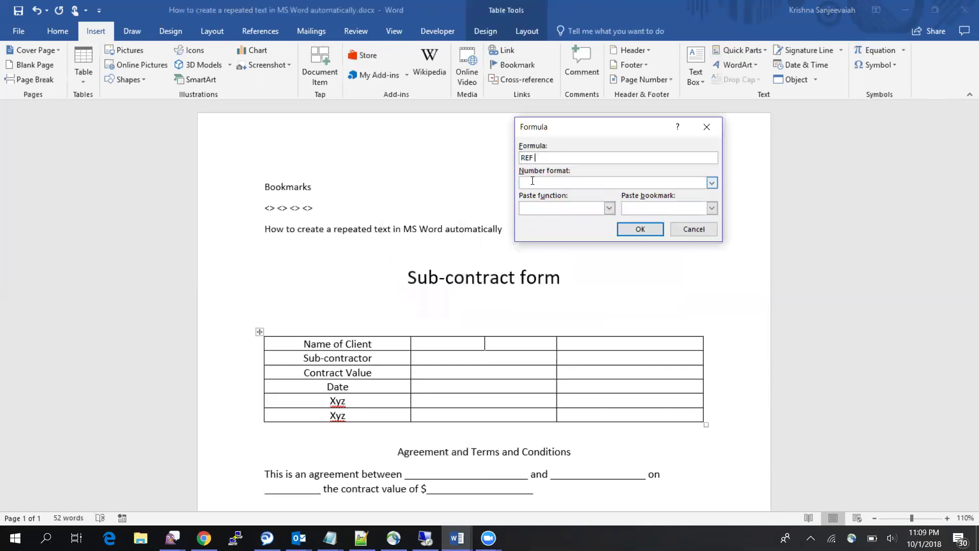
{"action": "left_click", "coordinate": [711, 183]}
{"action": "left_click", "coordinate": [712, 183]}
{"action": "left_click", "coordinate": [711, 208]}
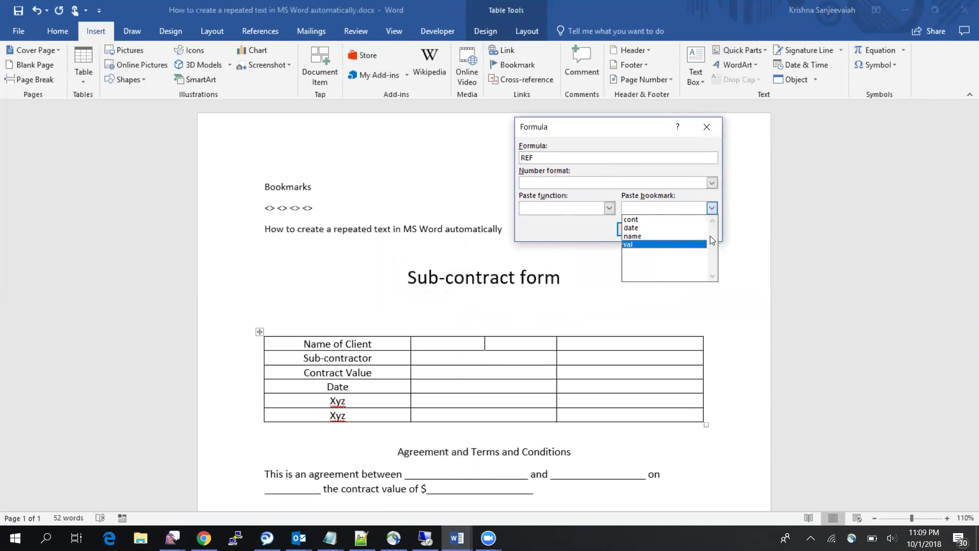
{"action": "left_click", "coordinate": [653, 236]}
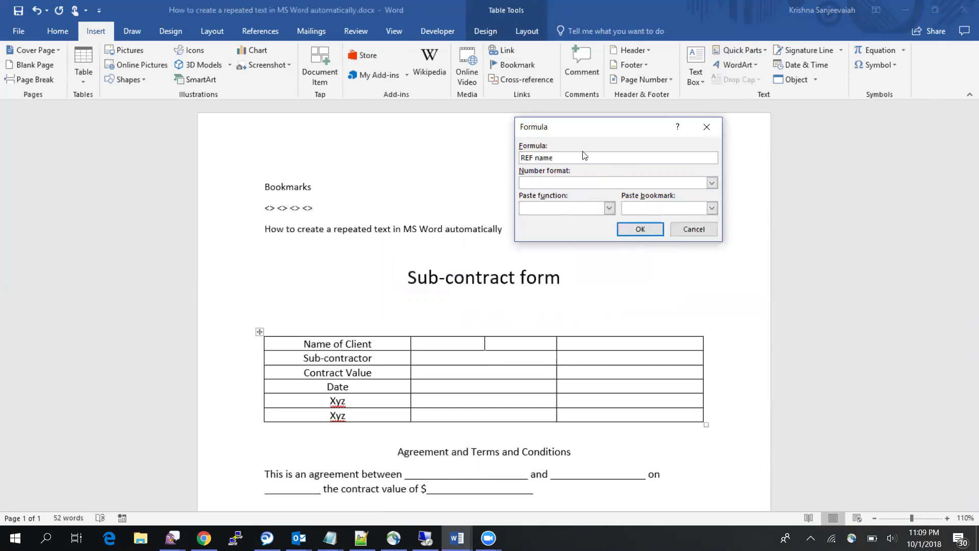
{"action": "left_click", "coordinate": [639, 228]}
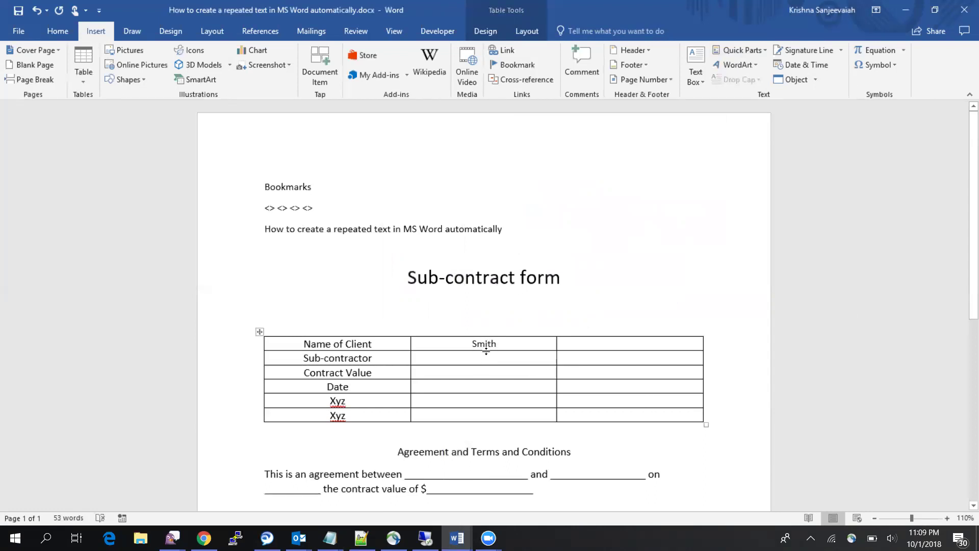
{"action": "left_click_drag", "start_coordinate": [261, 208], "coordinate": [276, 209]}
{"action": "double_click", "coordinate": [482, 344]}
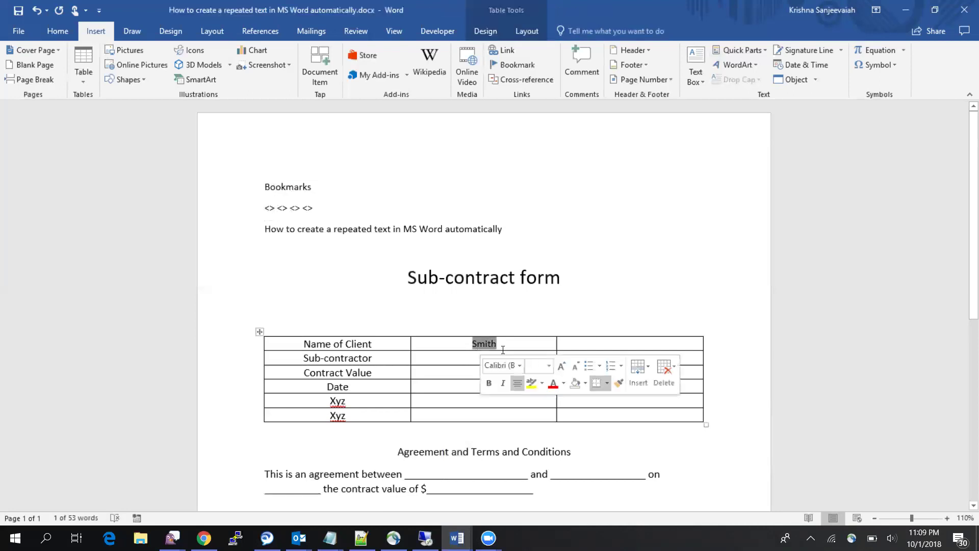
{"action": "left_click_drag", "start_coordinate": [263, 208], "coordinate": [276, 209]}
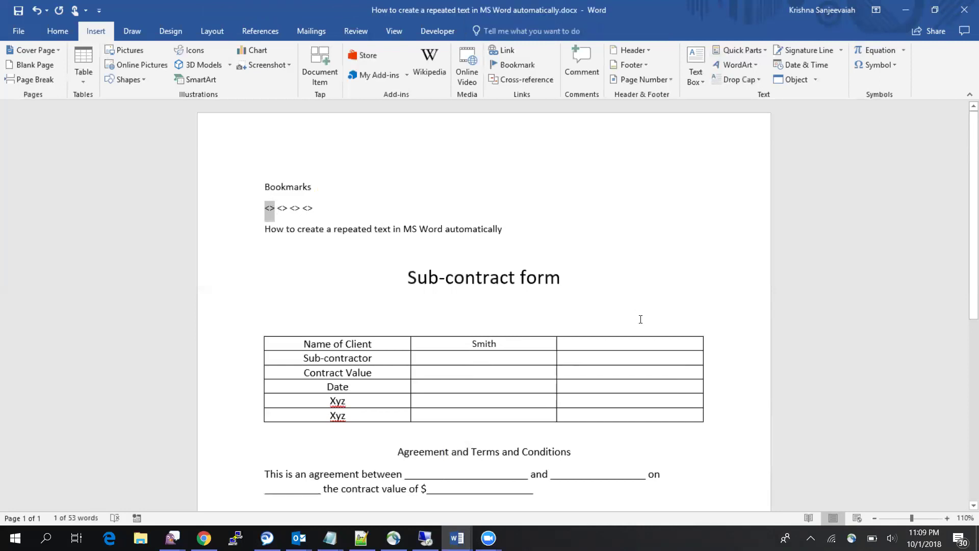
- Insert a formula field reading "REF cont" in the cell beside Sub-contractor, using the "cont" bookmark
{"action": "left_click", "coordinate": [489, 358]}
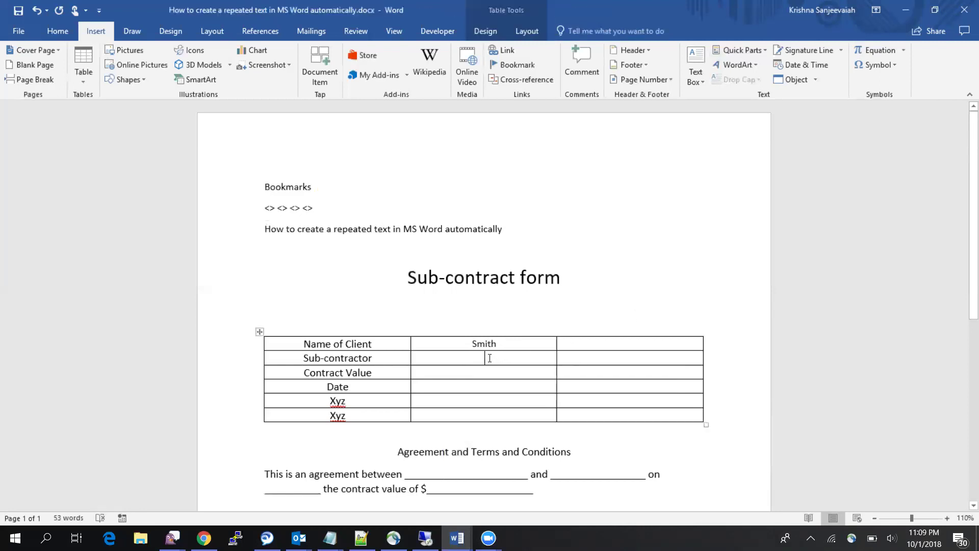
{"action": "left_click", "coordinate": [736, 55]}
{"action": "left_click", "coordinate": [742, 98]}
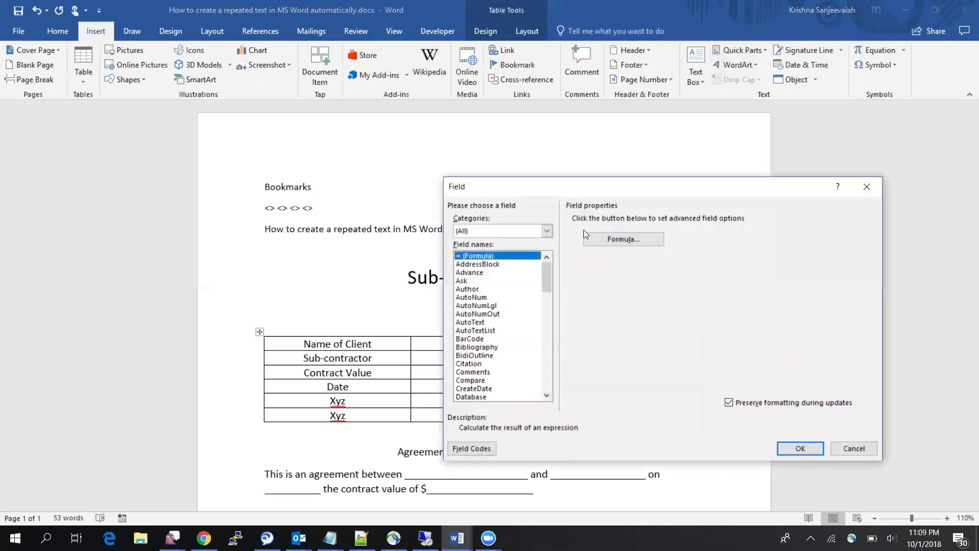
{"action": "left_click", "coordinate": [621, 239]}
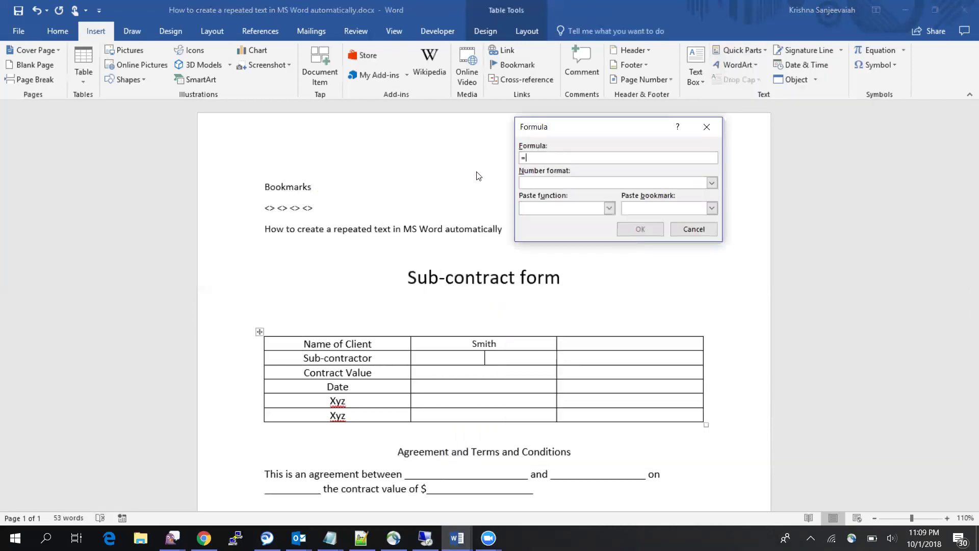
{"action": "key", "text": "BackSpace"}
{"action": "type", "text": "REF"}
{"action": "left_click", "coordinate": [658, 209]}
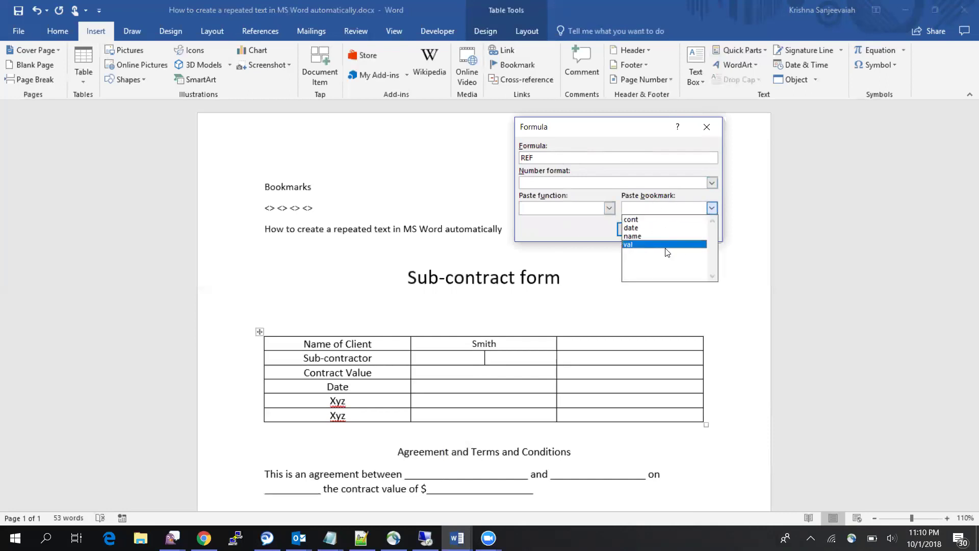
{"action": "left_click", "coordinate": [654, 220]}
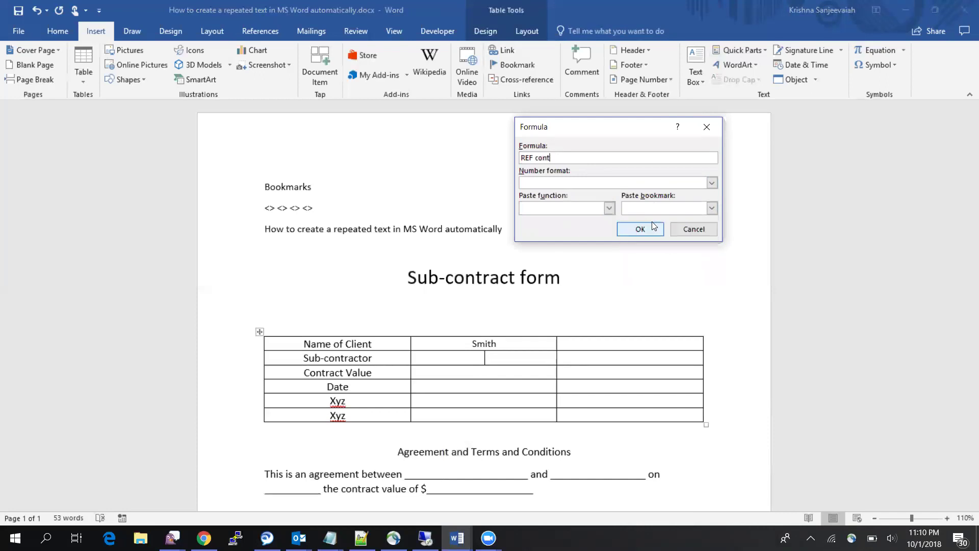
{"action": "left_click", "coordinate": [640, 228]}
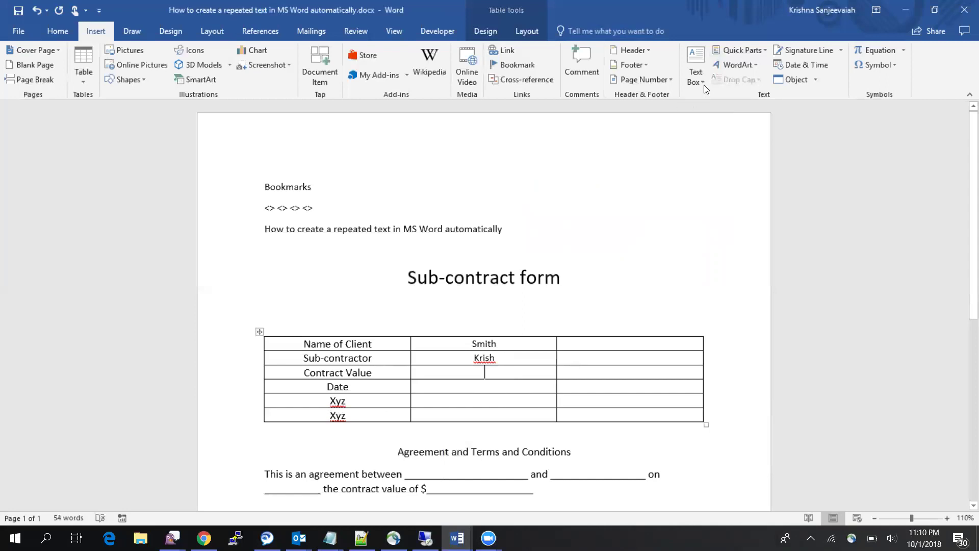
- Insert a formula field with REF and the "val" bookmark in the cell beside Contract Value
{"action": "left_click", "coordinate": [737, 53]}
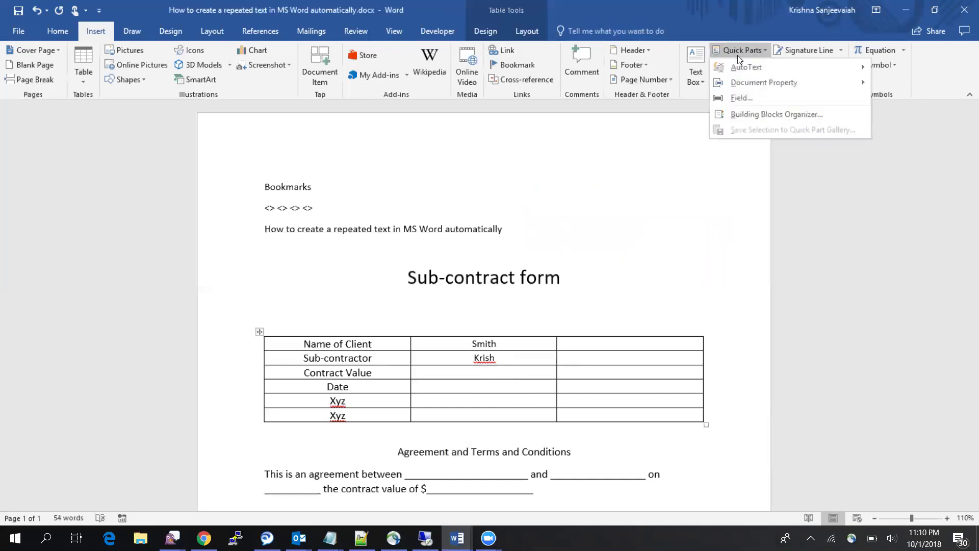
{"action": "left_click", "coordinate": [745, 96]}
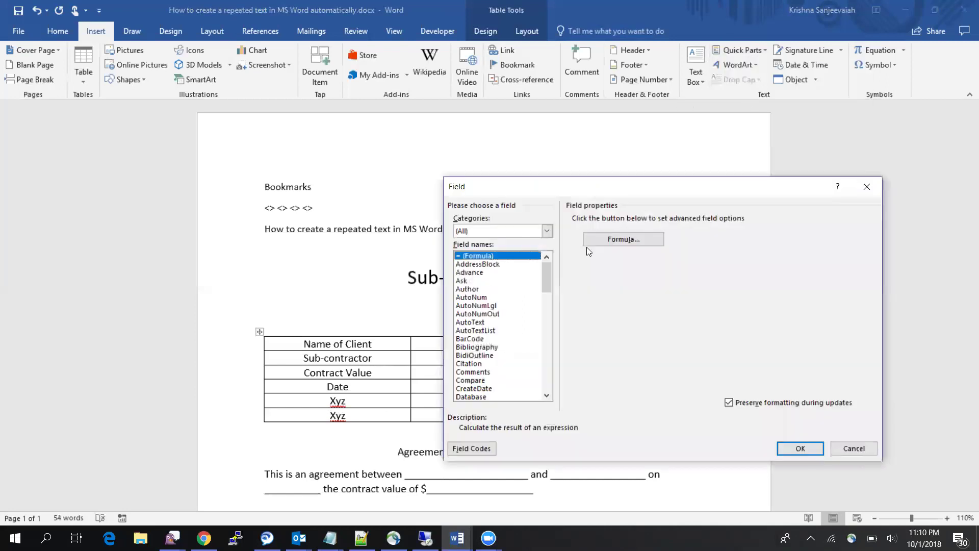
{"action": "left_click", "coordinate": [589, 244]}
{"action": "type", "text": "REF"}
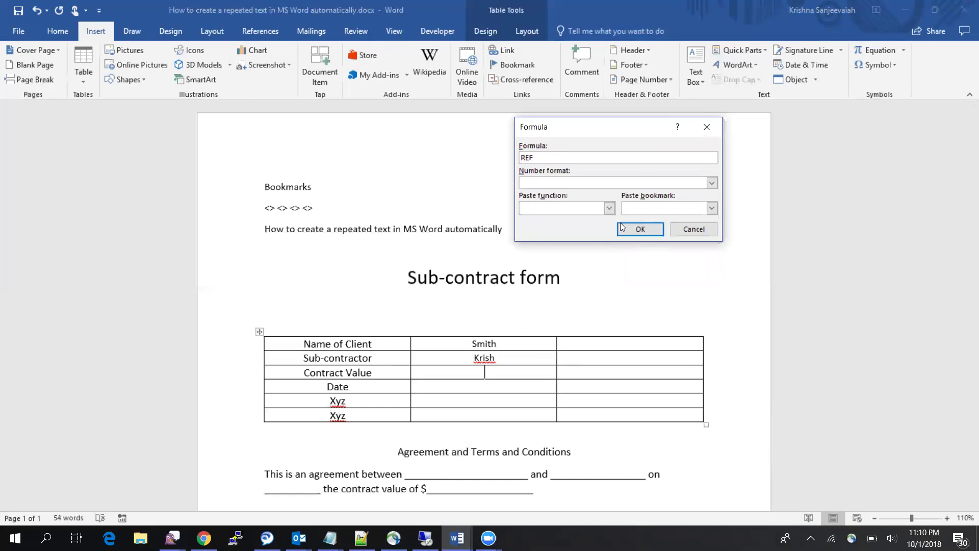
{"action": "left_click", "coordinate": [665, 209]}
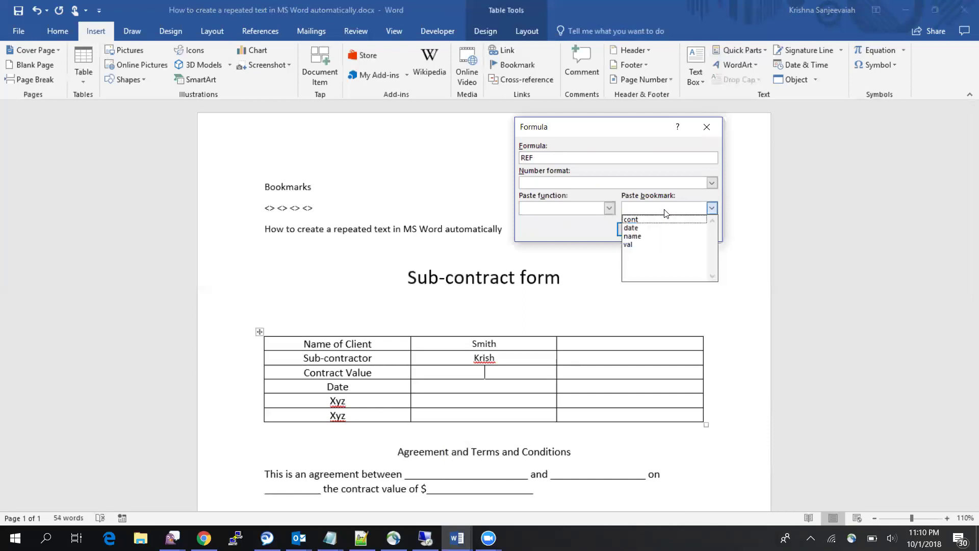
{"action": "left_click", "coordinate": [644, 245]}
{"action": "left_click", "coordinate": [640, 229]}
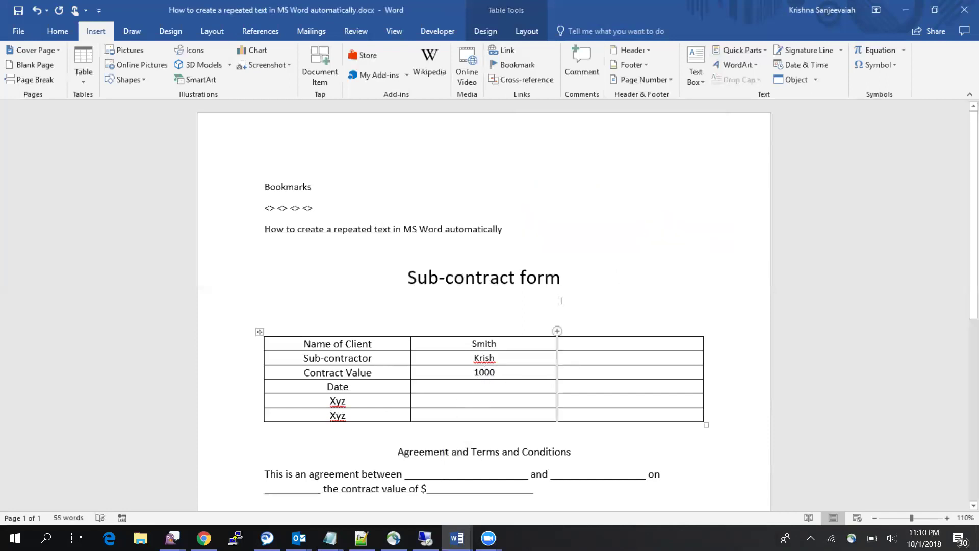
- Insert a formula field in the cell beside Date, replacing the suggested formula with REF and the "date" bookmark
{"action": "left_click", "coordinate": [727, 50]}
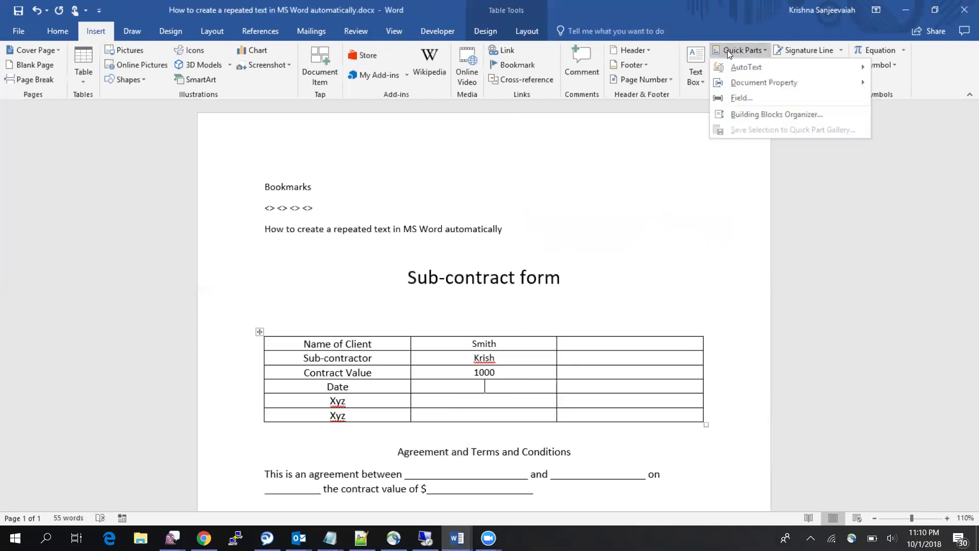
{"action": "left_click", "coordinate": [743, 97]}
{"action": "left_click", "coordinate": [623, 239]}
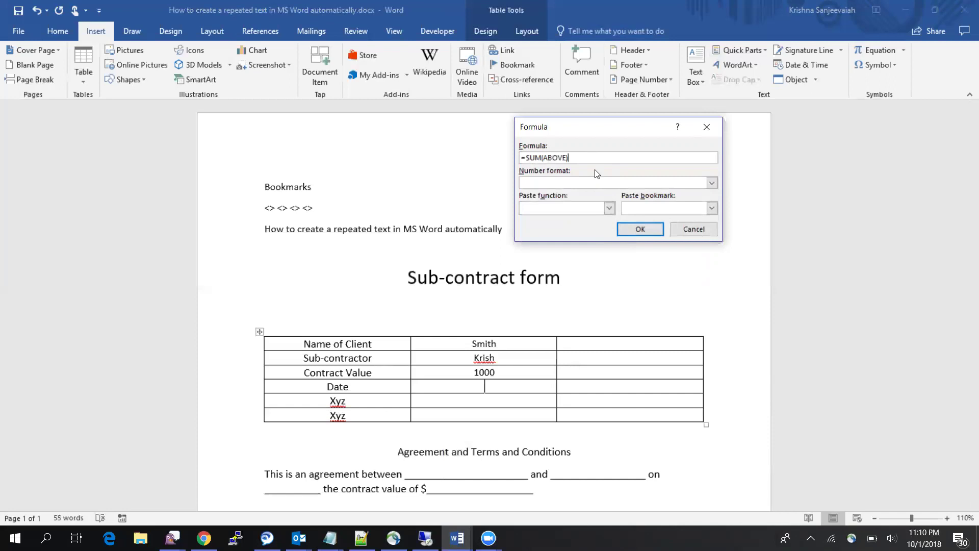
{"action": "left_click_drag", "start_coordinate": [577, 156], "coordinate": [339, 153]}
{"action": "key", "text": "BackSpace"}
{"action": "type", "text": "REF"}
{"action": "left_click", "coordinate": [653, 215]}
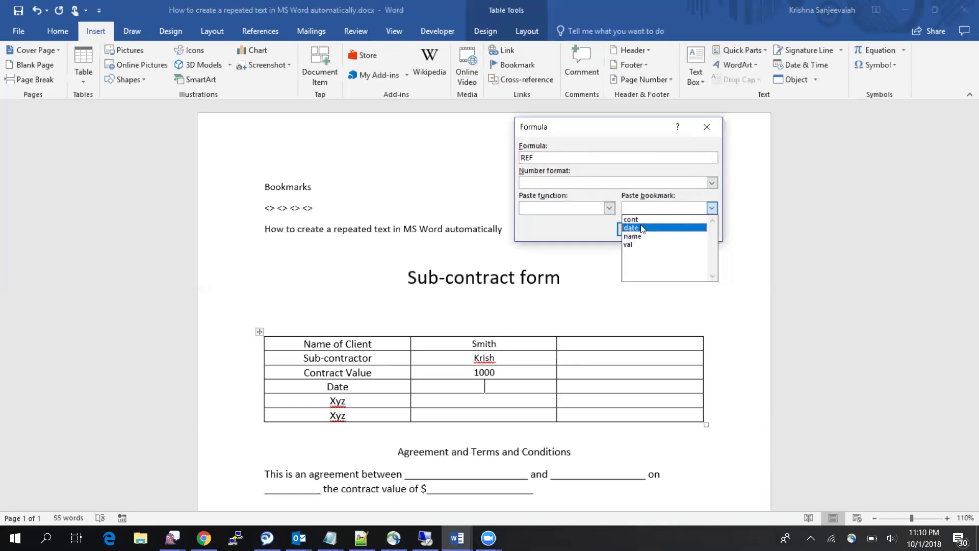
{"action": "left_click", "coordinate": [645, 225]}
{"action": "left_click", "coordinate": [640, 230]}
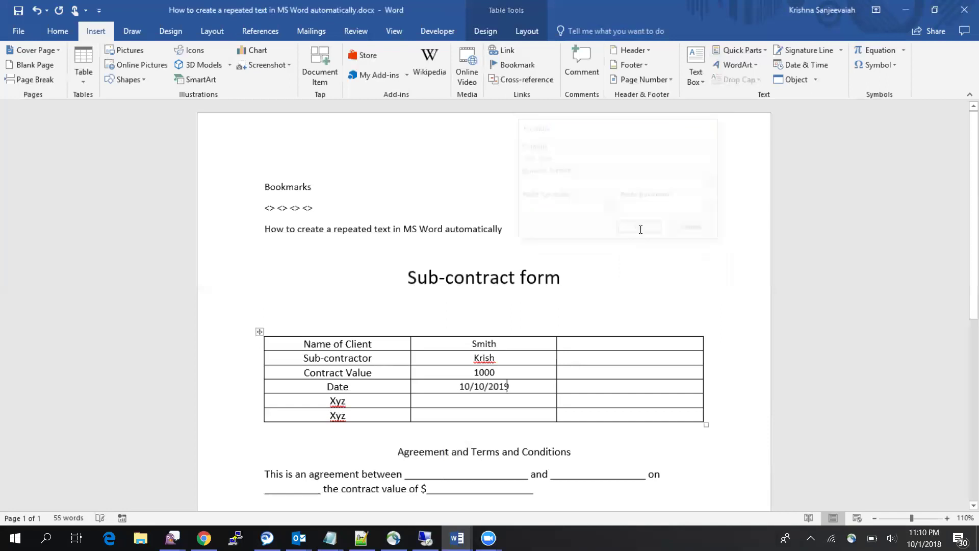
- Insert a formula field with REF and the "name" bookmark in the blank after "This is an agreement between"
{"action": "scroll", "coordinate": [621, 353], "scroll_direction": "down", "scroll_amount": 2}
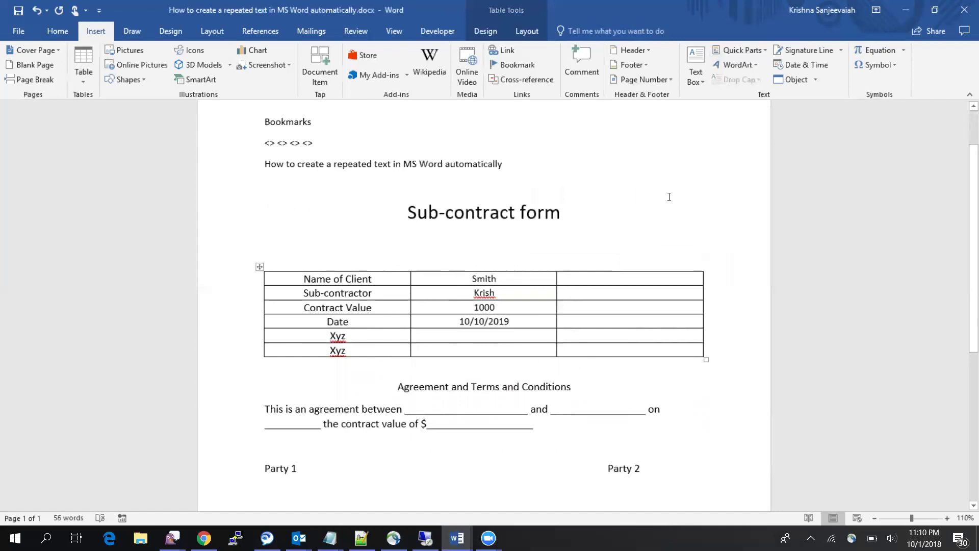
{"action": "scroll", "coordinate": [592, 411], "scroll_direction": "down", "scroll_amount": 2}
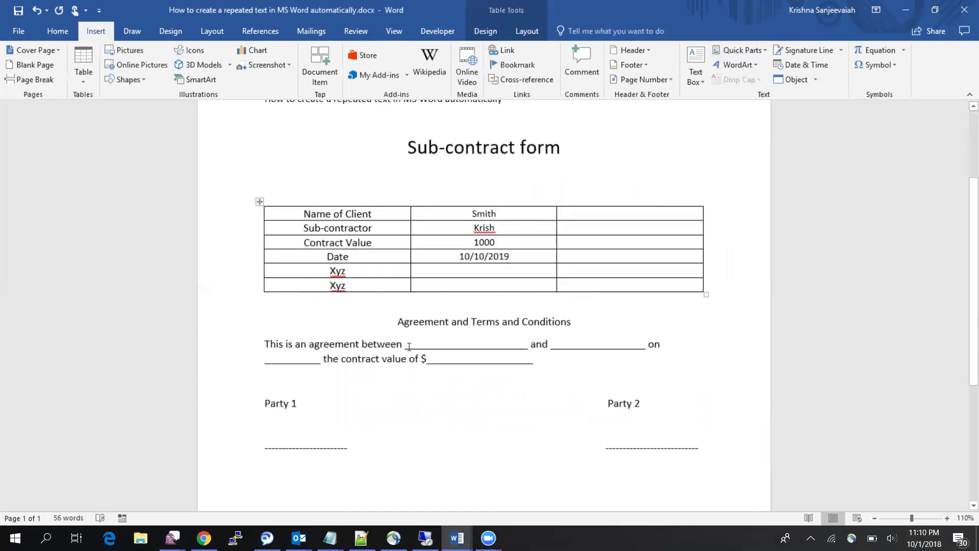
{"action": "left_click_drag", "start_coordinate": [403, 346], "coordinate": [523, 346]}
{"action": "left_click", "coordinate": [457, 344]}
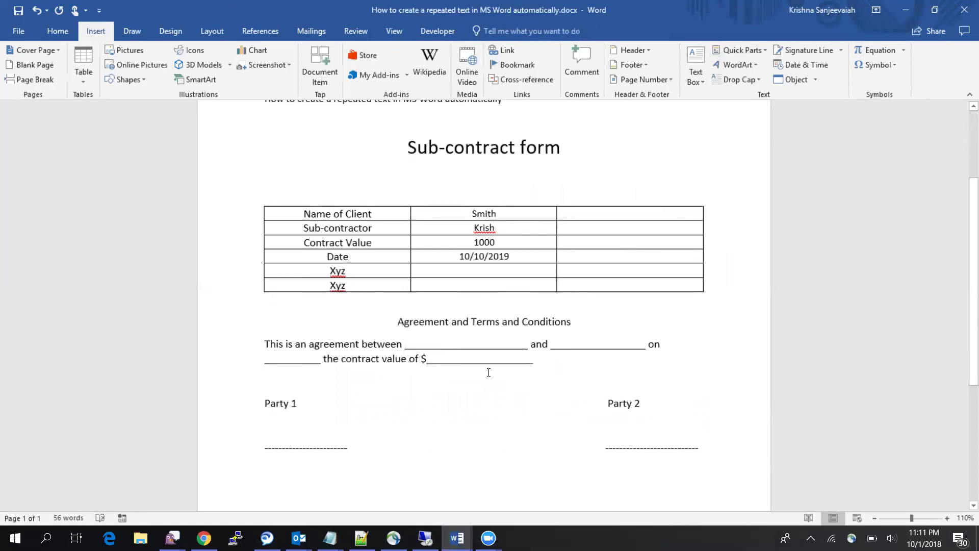
{"action": "left_click", "coordinate": [748, 51]}
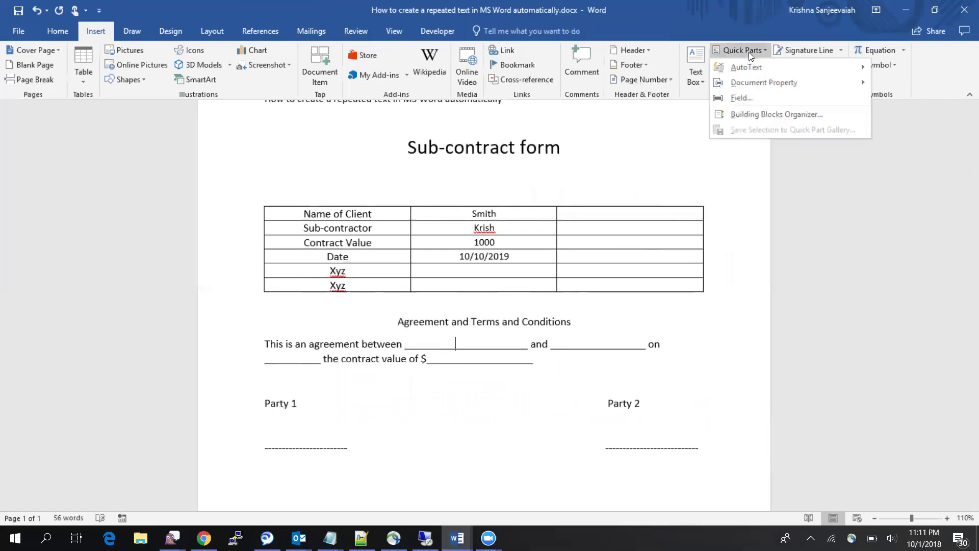
{"action": "left_click", "coordinate": [740, 98]}
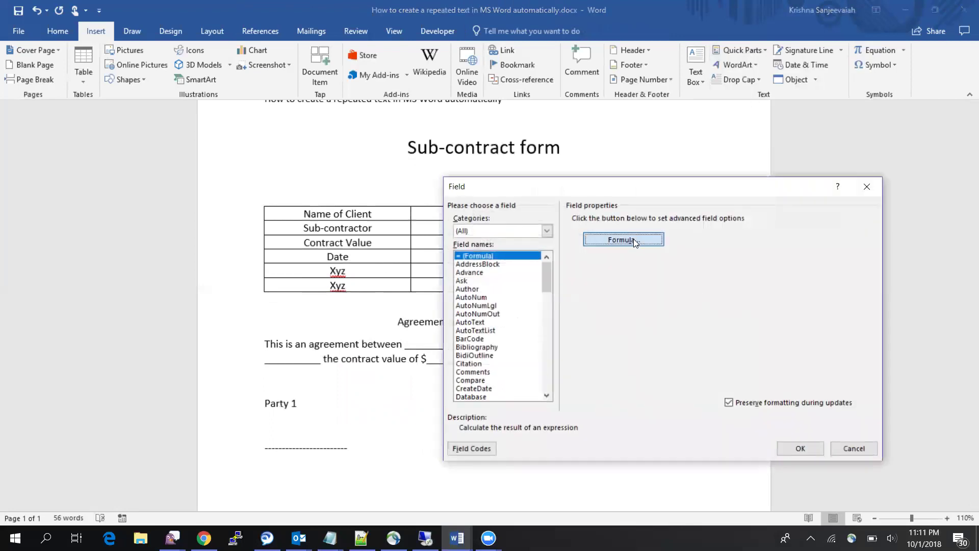
{"action": "left_click", "coordinate": [633, 239]}
{"action": "type", "text": "REF"}
{"action": "left_click", "coordinate": [678, 206]}
{"action": "left_click", "coordinate": [648, 236]}
{"action": "left_click", "coordinate": [635, 230]}
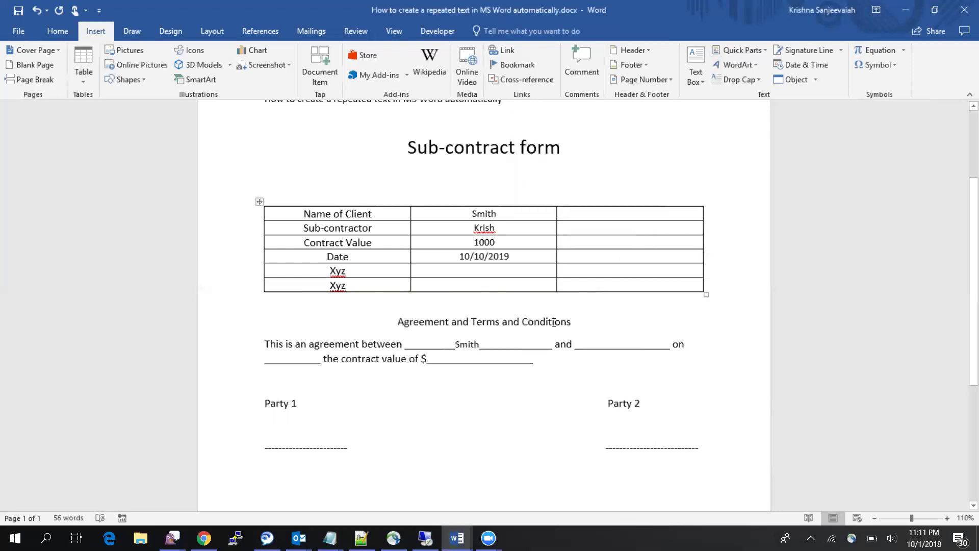
- Delete the leftover underscores around the client name in the agreement sentence and make the name bold
{"action": "left_click_drag", "start_coordinate": [479, 346], "coordinate": [555, 345]}
{"action": "key", "text": "Delete"}
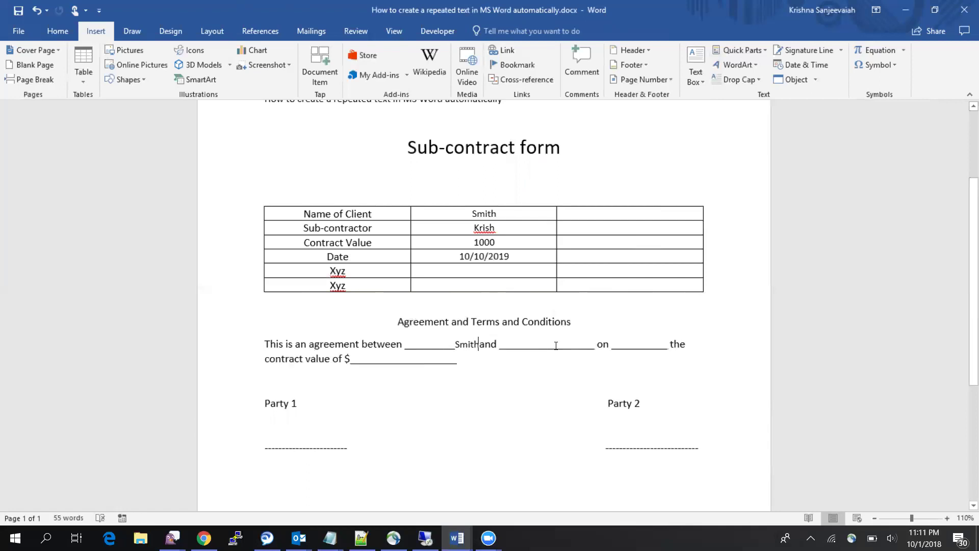
{"action": "left_click", "coordinate": [464, 344]}
{"action": "key", "text": "Left"}
{"action": "key", "text": "Left"}
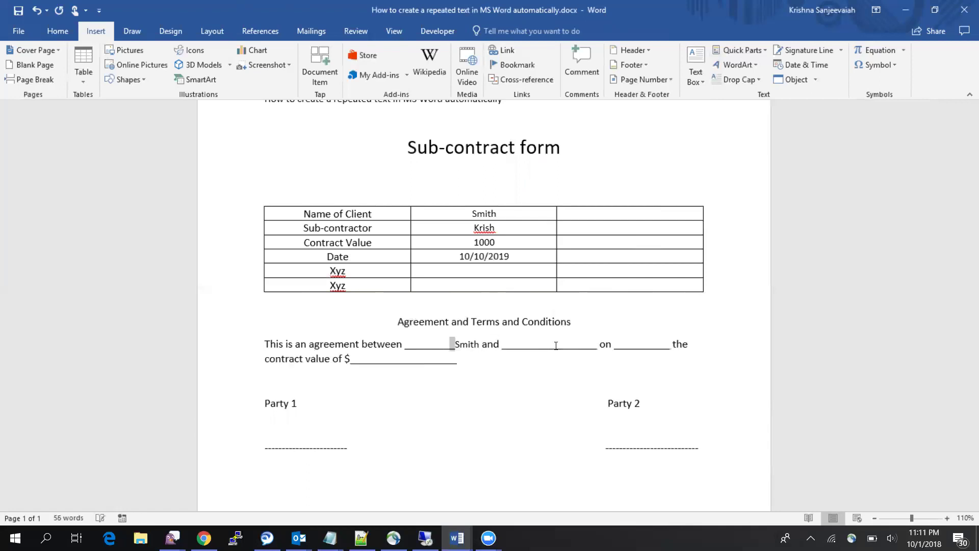
{"action": "key", "text": "shift+Left"}
{"action": "key", "text": "shift+Left"}
{"action": "key", "text": "shift+Left"}
{"action": "key", "text": "shift+Left"}
{"action": "key", "text": "shift+Left"}
{"action": "key", "text": "shift+Left"}
{"action": "key", "text": "shift+Left"}
{"action": "key", "text": "shift+Left"}
{"action": "key", "text": "shift+Left"}
{"action": "key", "text": "Delete"}
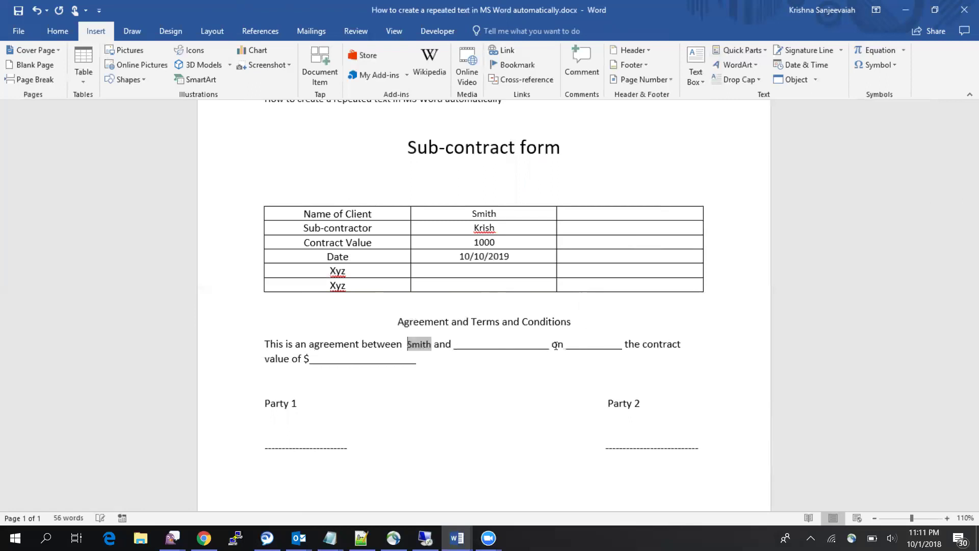
{"action": "key", "text": "Right"}
{"action": "key", "text": "Right"}
{"action": "key", "text": "Right"}
{"action": "key", "text": "Right"}
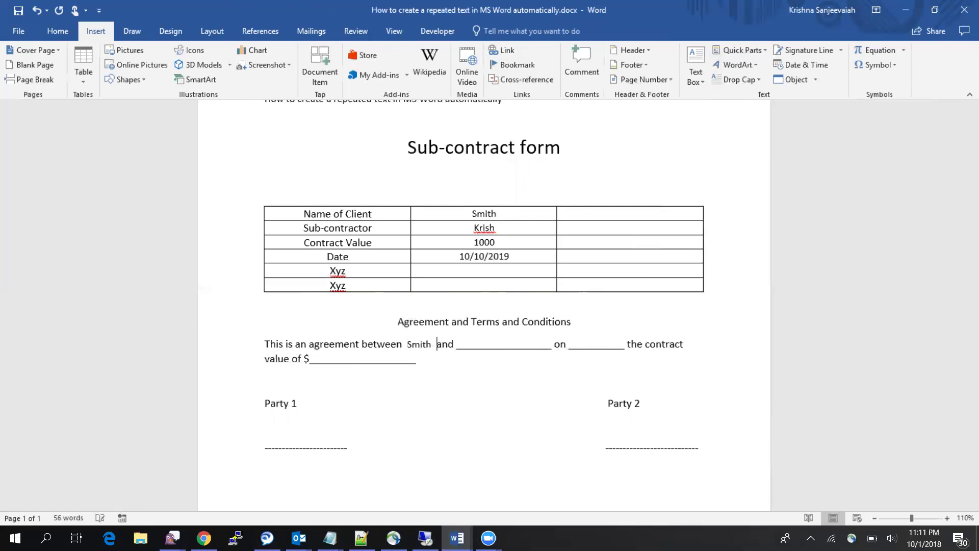
{"action": "double_click", "coordinate": [422, 344]}
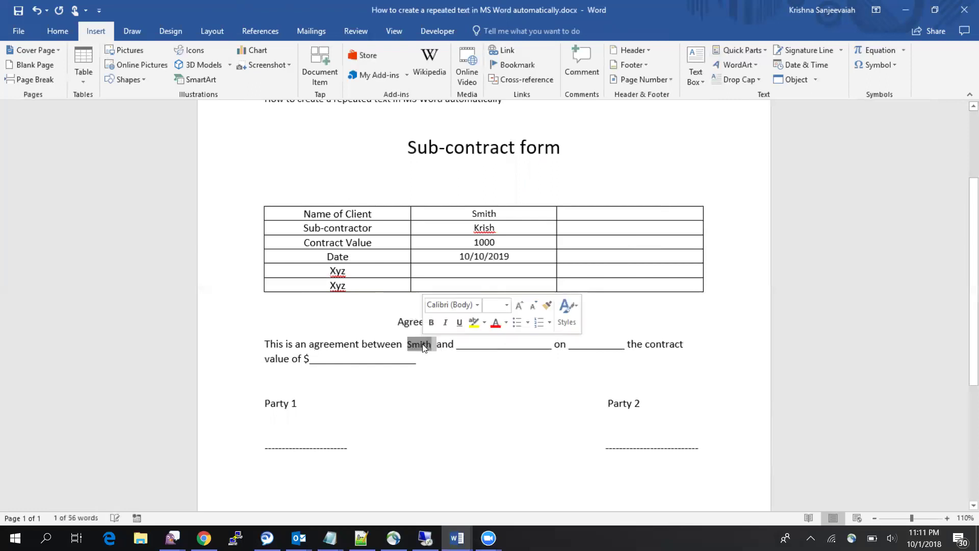
{"action": "key", "text": "ctrl+b"}
- Replace the blank after "and" in the agreement sentence with a REF formula field for the "cont" bookmark, in bold
{"action": "left_click_drag", "start_coordinate": [460, 347], "coordinate": [551, 343]}
{"action": "key", "text": "BackSpace"}
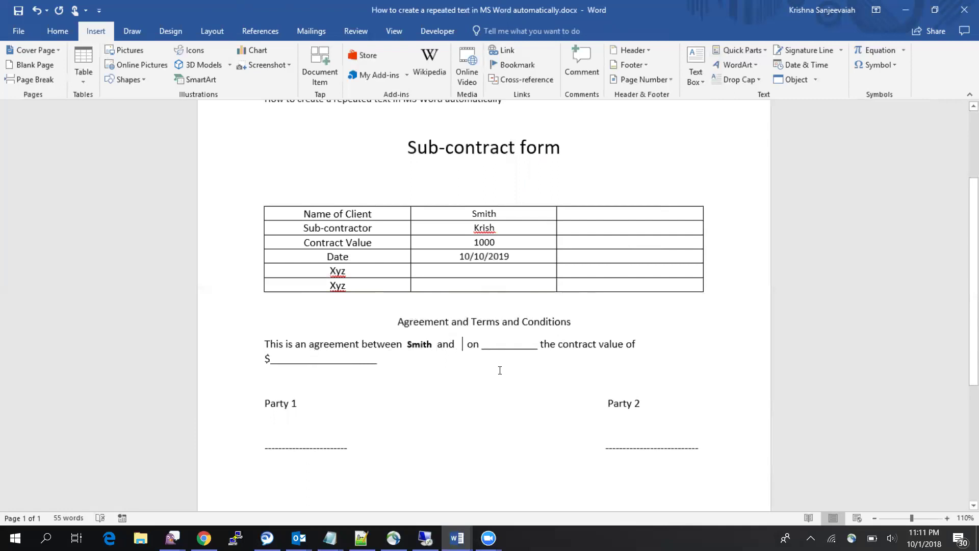
{"action": "key", "text": "BackSpace"}
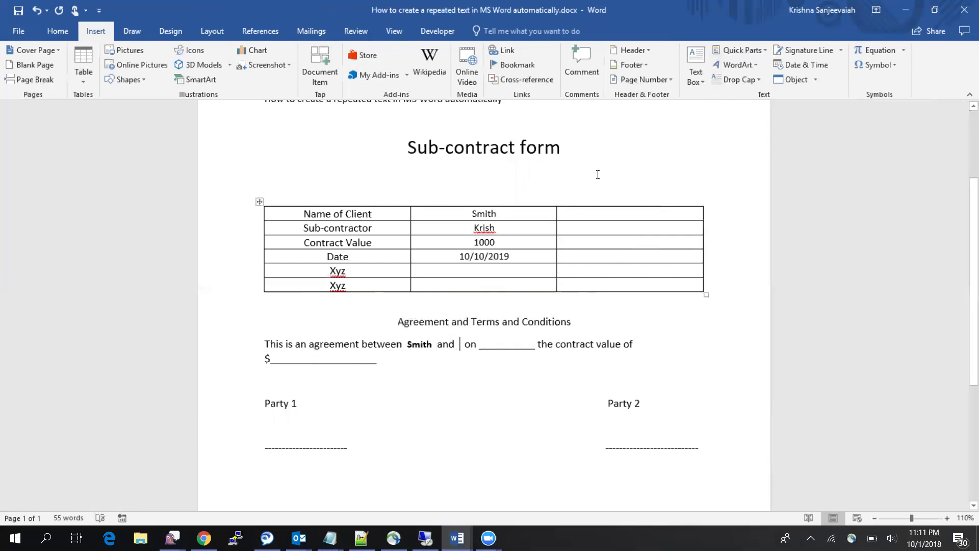
{"action": "left_click", "coordinate": [737, 51]}
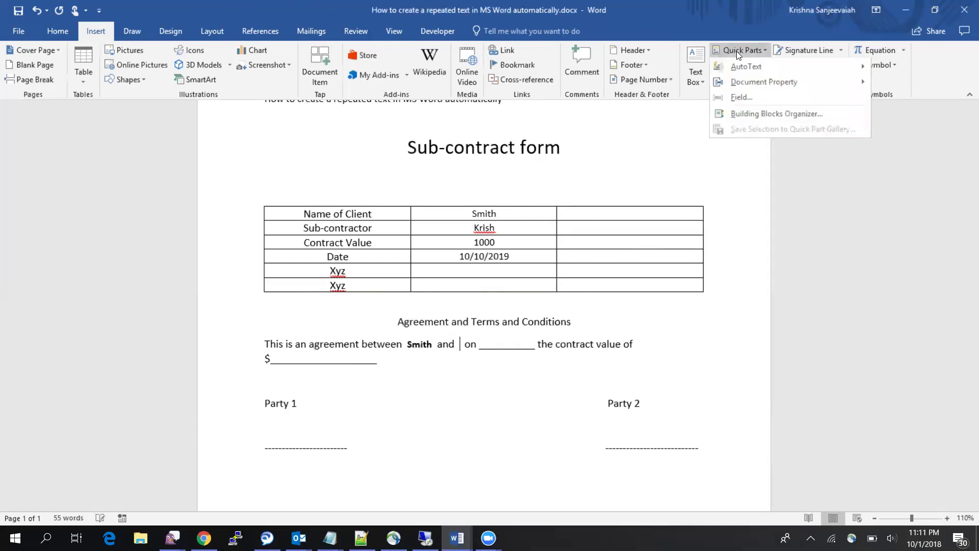
{"action": "left_click", "coordinate": [749, 97]}
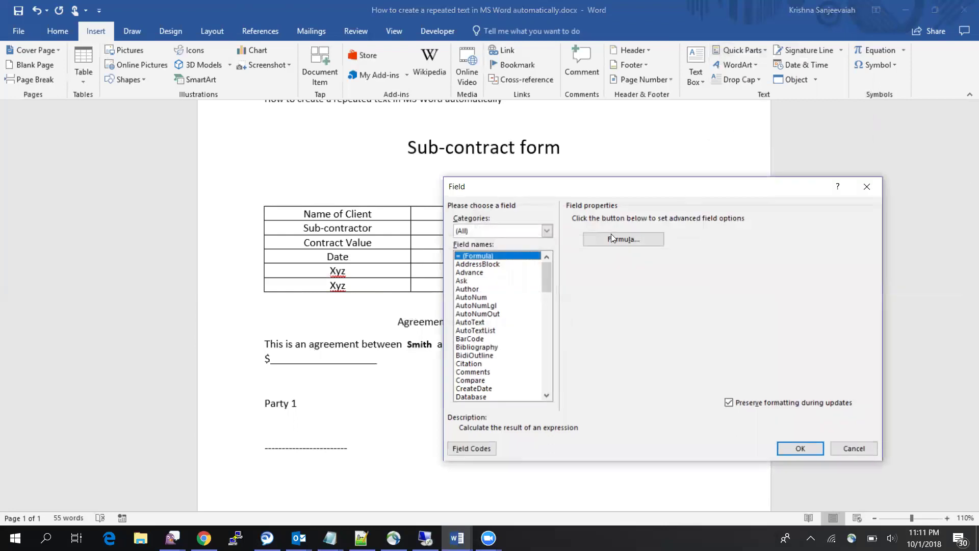
{"action": "left_click", "coordinate": [612, 238]}
{"action": "key", "text": "BackSpace"}
{"action": "type", "text": "REF"}
{"action": "left_click", "coordinate": [712, 209]}
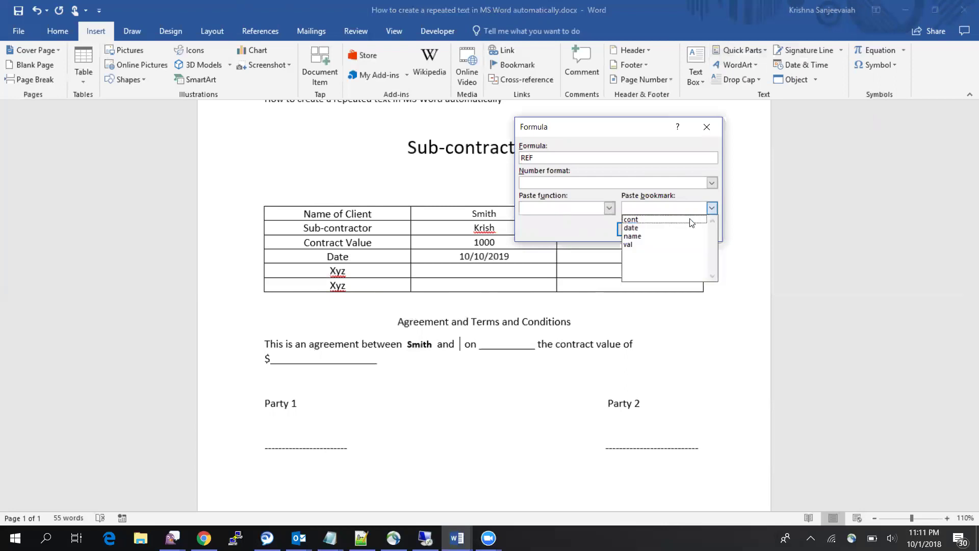
{"action": "left_click", "coordinate": [662, 218]}
{"action": "left_click", "coordinate": [647, 230]}
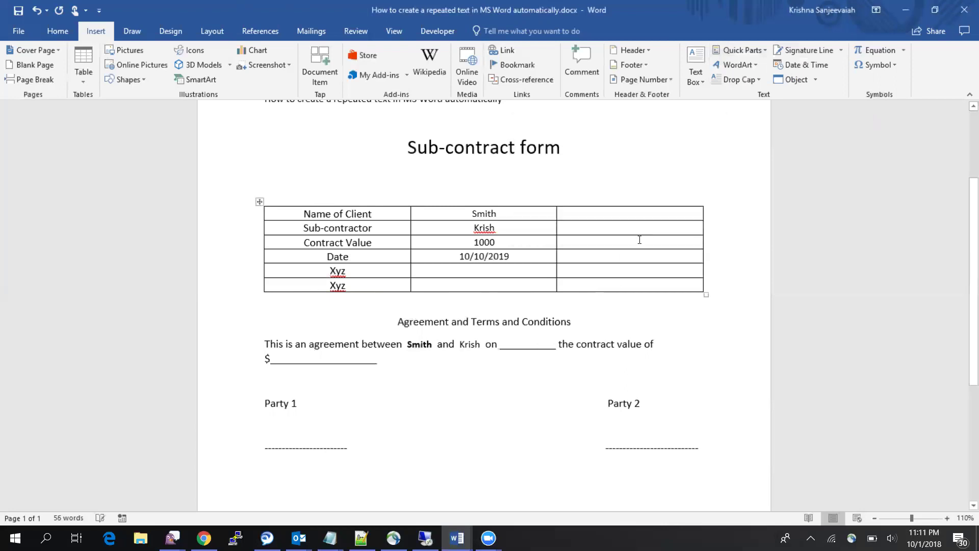
{"action": "left_click", "coordinate": [471, 341]}
{"action": "key", "text": "ctrl+b"}
- Replace the blank after "on" in the agreement sentence with a formula field using REF and the "date" bookmark
{"action": "left_click_drag", "start_coordinate": [502, 346], "coordinate": [558, 348]}
{"action": "key", "text": "Delete"}
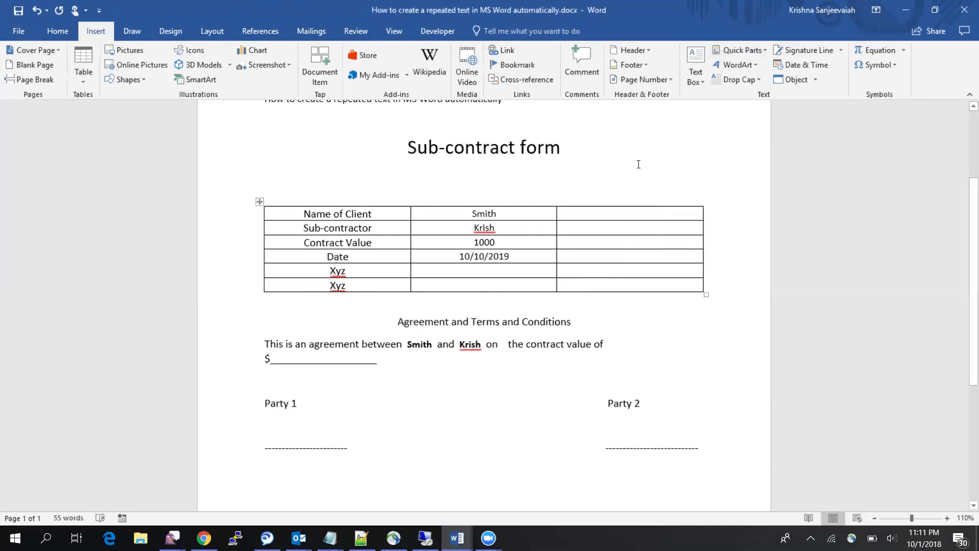
{"action": "left_click", "coordinate": [739, 50]}
{"action": "left_click", "coordinate": [752, 97]}
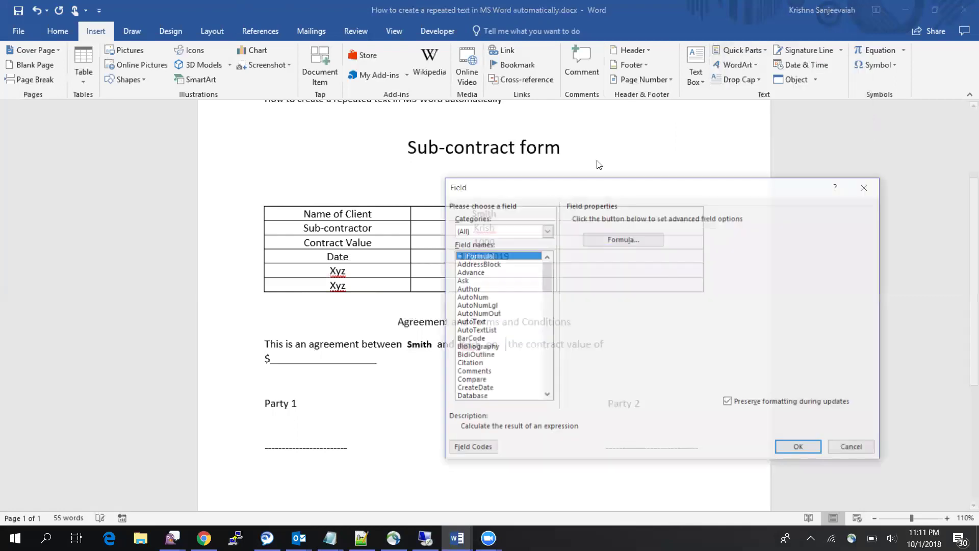
{"action": "left_click", "coordinate": [625, 239]}
{"action": "key", "text": "BackSpace"}
{"action": "type", "text": "REF"}
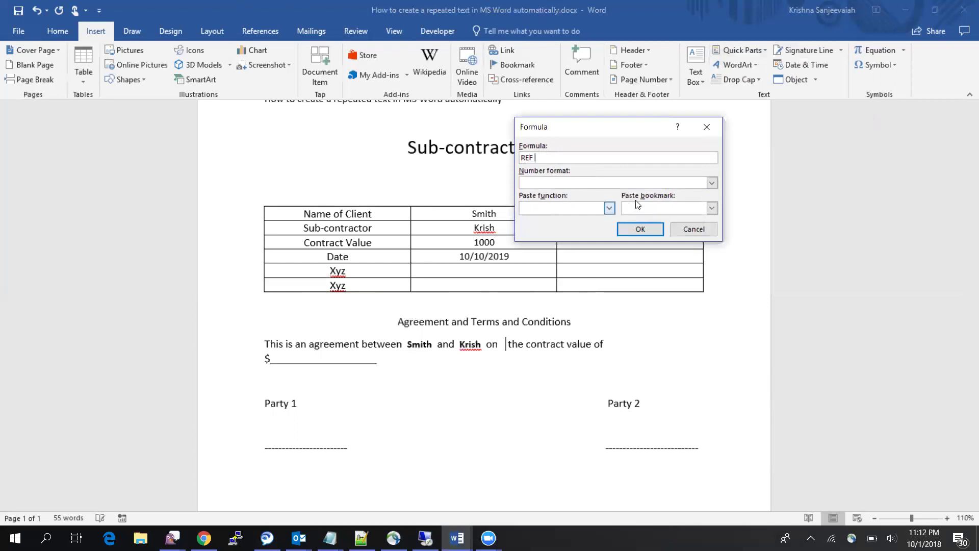
{"action": "left_click", "coordinate": [647, 209]}
{"action": "left_click", "coordinate": [647, 228]}
{"action": "left_click", "coordinate": [644, 230]}
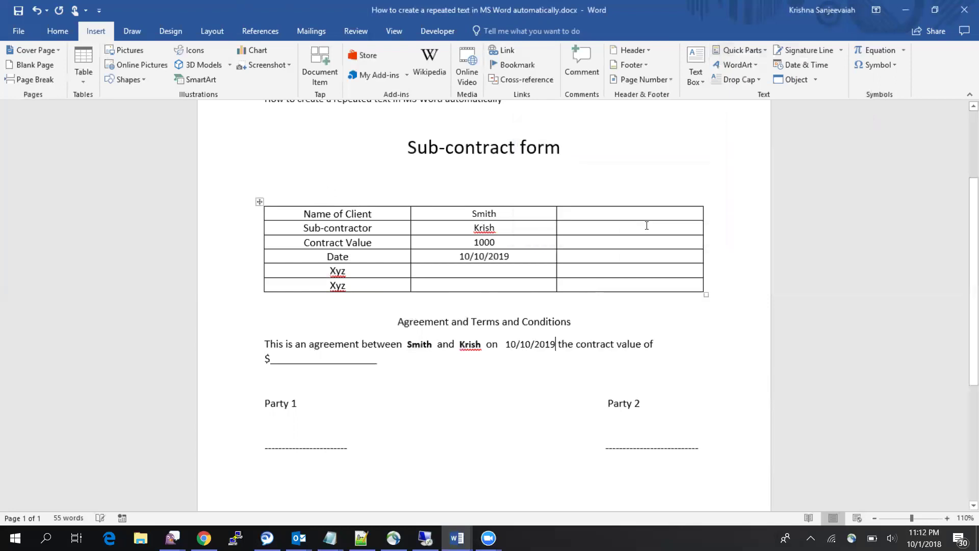
{"action": "double_click", "coordinate": [532, 339]}
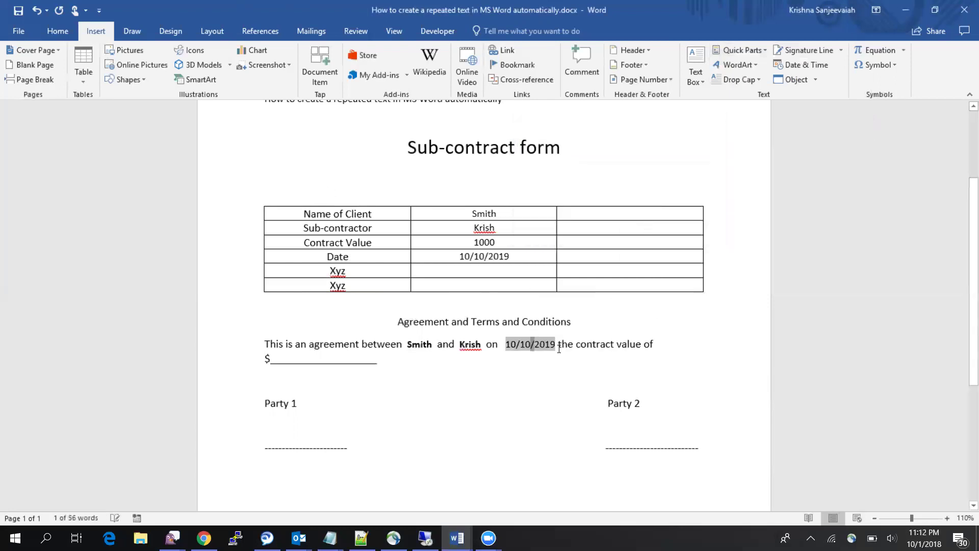
{"action": "left_click", "coordinate": [555, 390]}
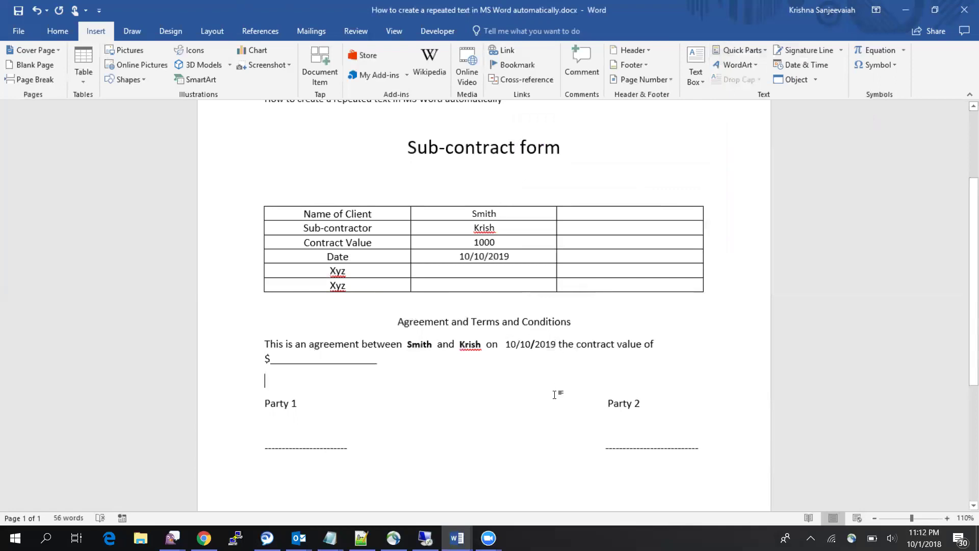
- Replace the blank after the dollar sign with a formula field using "ref" and the "val" bookmark
{"action": "left_click_drag", "start_coordinate": [276, 361], "coordinate": [377, 363]}
{"action": "key", "text": "Delete"}
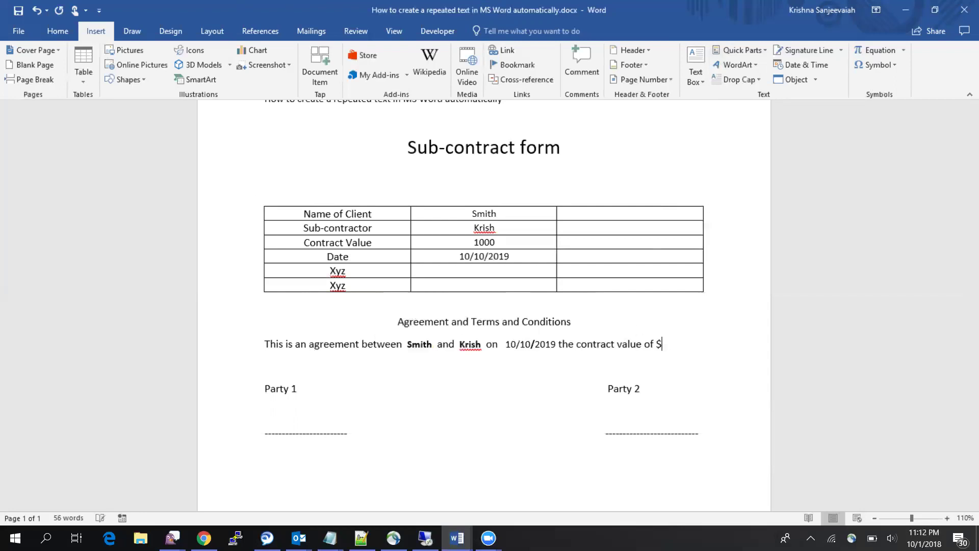
{"action": "left_click", "coordinate": [747, 51]}
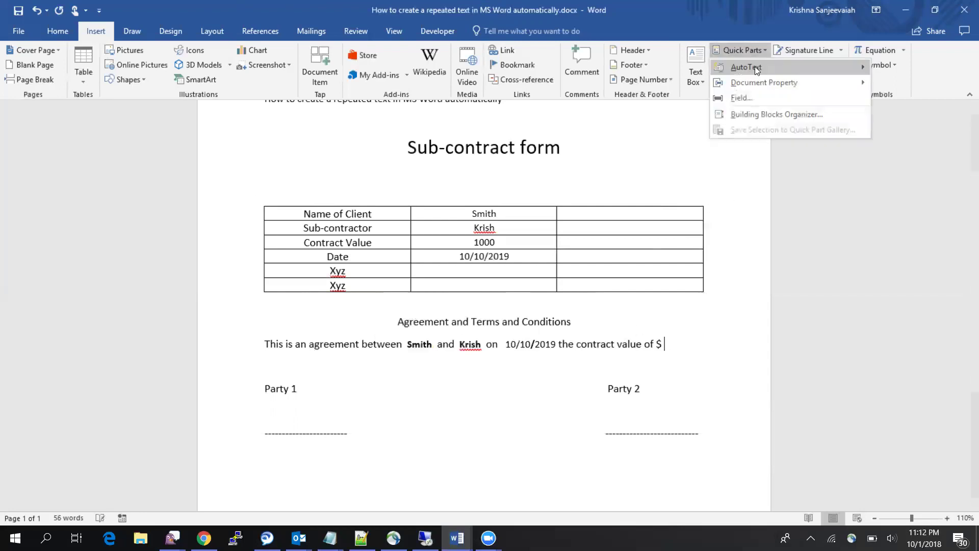
{"action": "left_click", "coordinate": [755, 95]}
{"action": "left_click", "coordinate": [606, 238]}
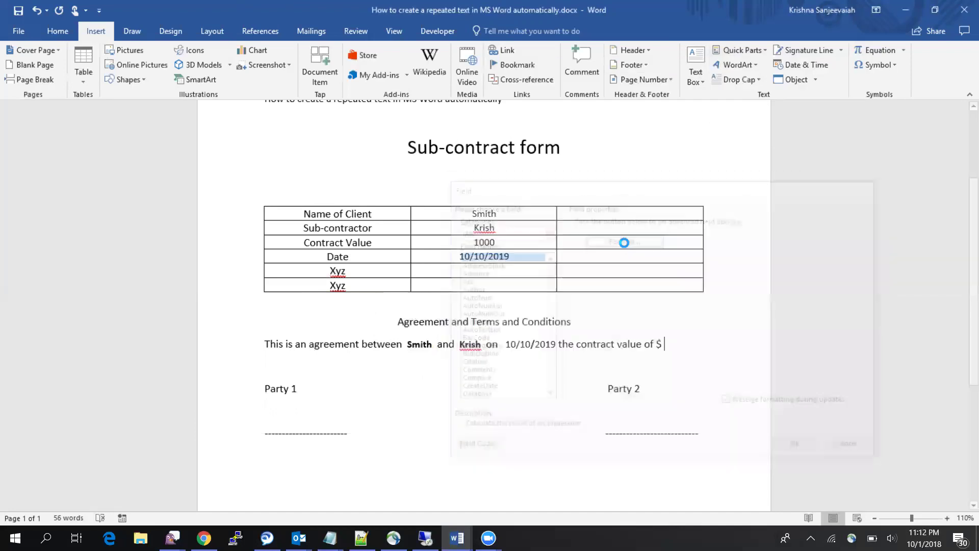
{"action": "type", "text": "ref"}
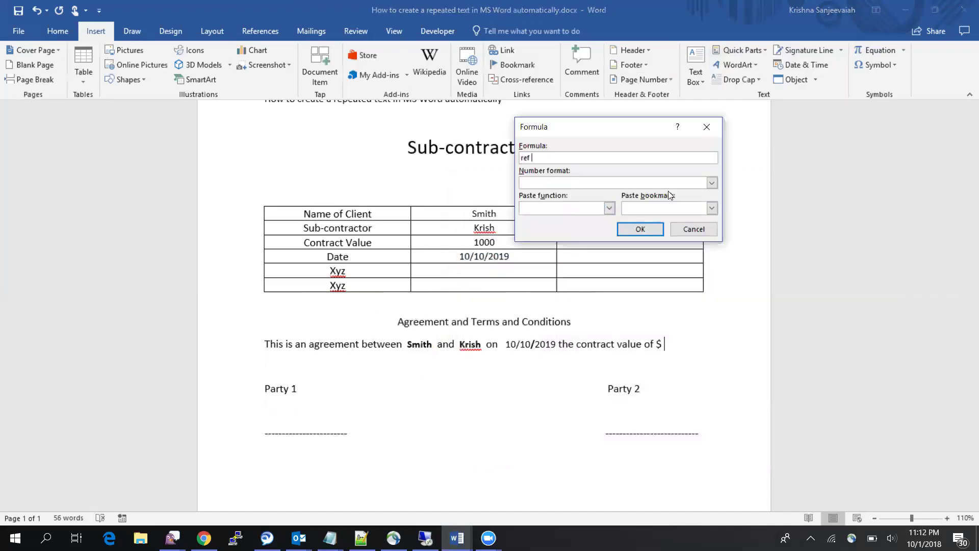
{"action": "left_click", "coordinate": [712, 208]}
{"action": "left_click", "coordinate": [652, 245]}
{"action": "left_click", "coordinate": [640, 234]}
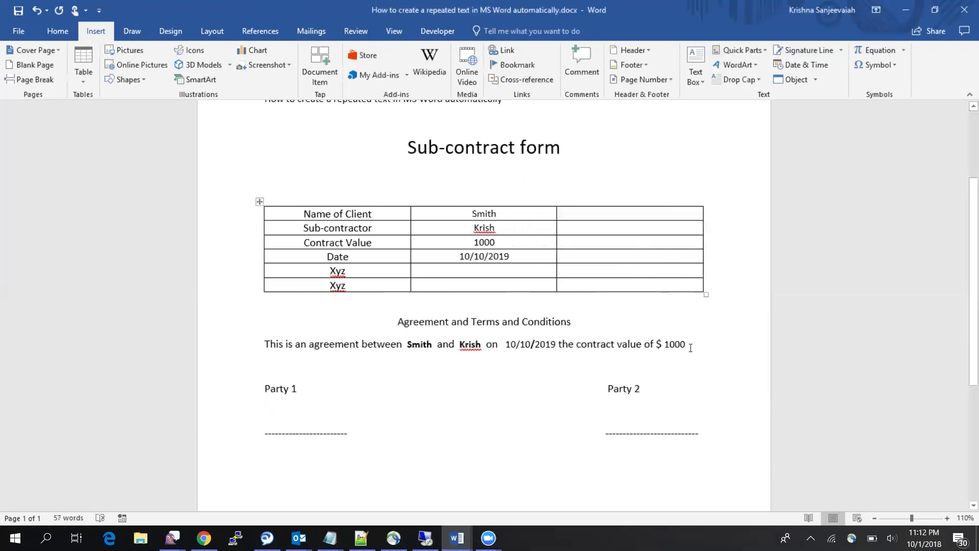
- Make the dollar sign and contract value at the end of the agreement sentence bold
{"action": "left_click_drag", "start_coordinate": [686, 344], "coordinate": [657, 345]}
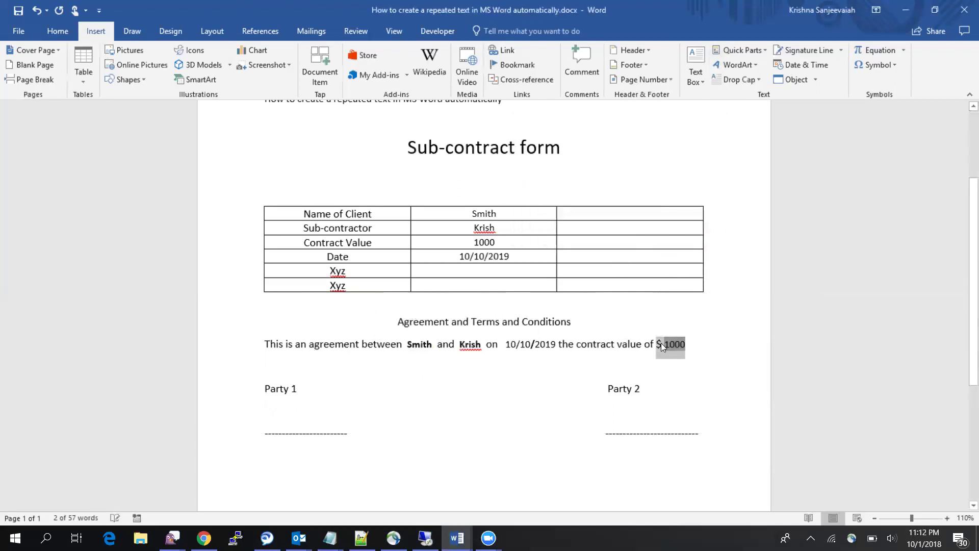
{"action": "type", "text": "psc_devops_grp"}
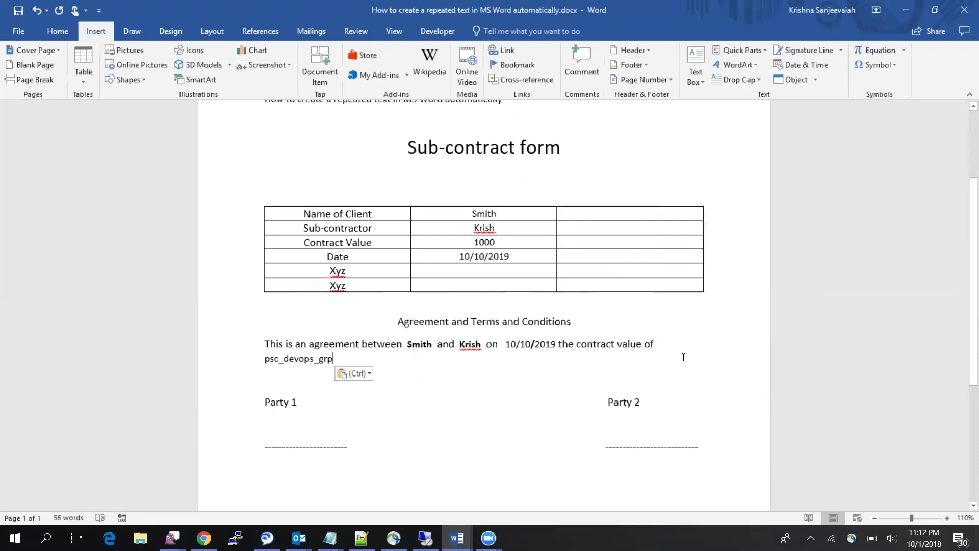
{"action": "key", "text": "ctrl+z"}
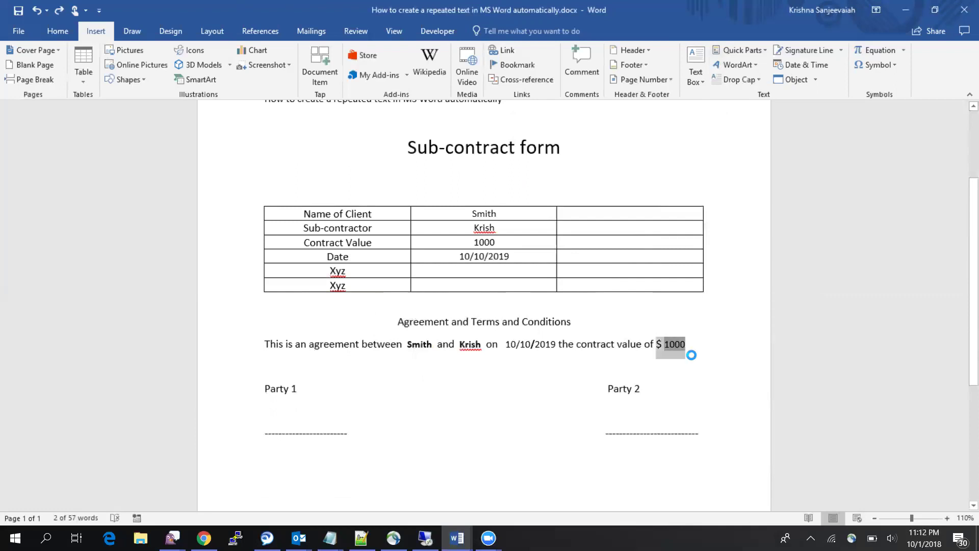
{"action": "key", "text": "ctrl+y"}
{"action": "key", "text": "ctrl+z"}
- Increase the font size of the whole agreement sentence by two steps
{"action": "left_click", "coordinate": [248, 352]}
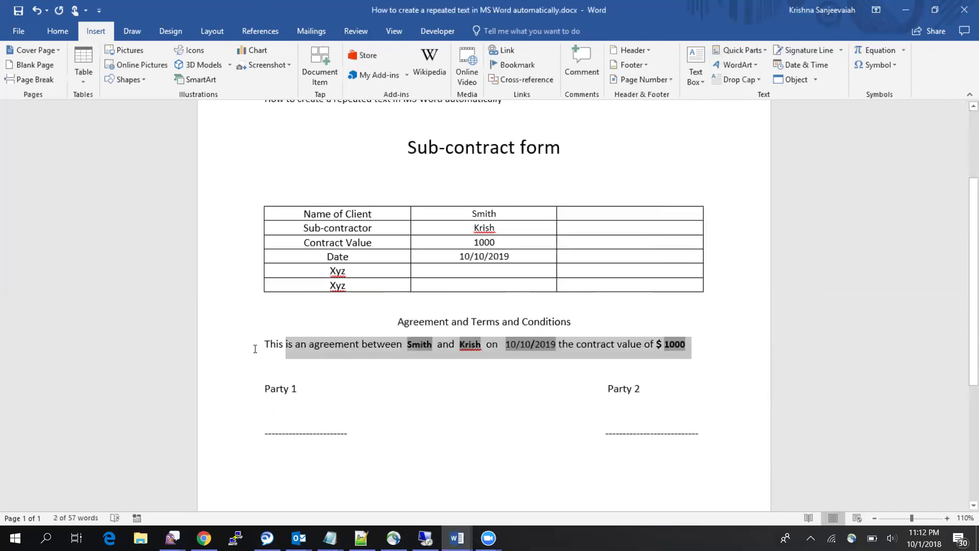
{"action": "key", "text": "ctrl+shift+period"}
{"action": "key", "text": "ctrl+shift+period"}
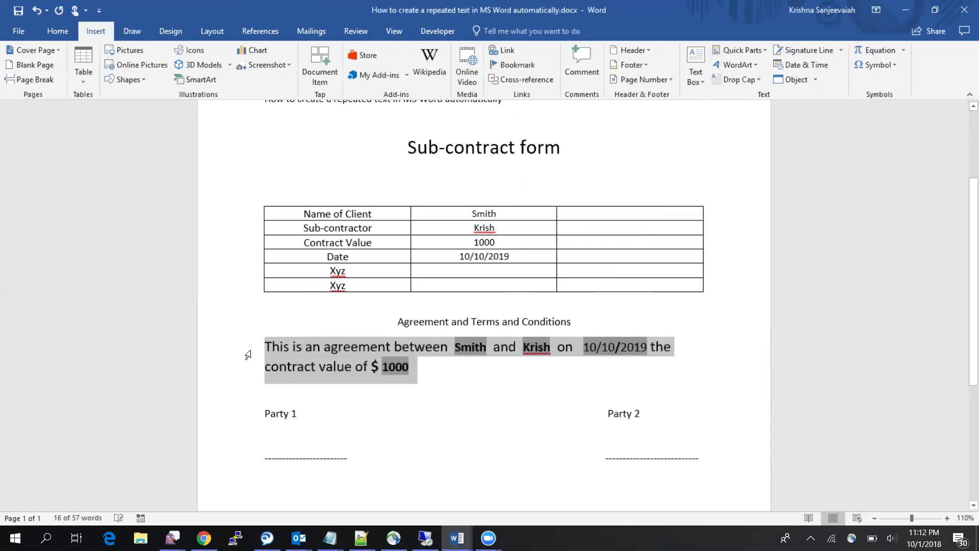
{"action": "left_click", "coordinate": [385, 393]}
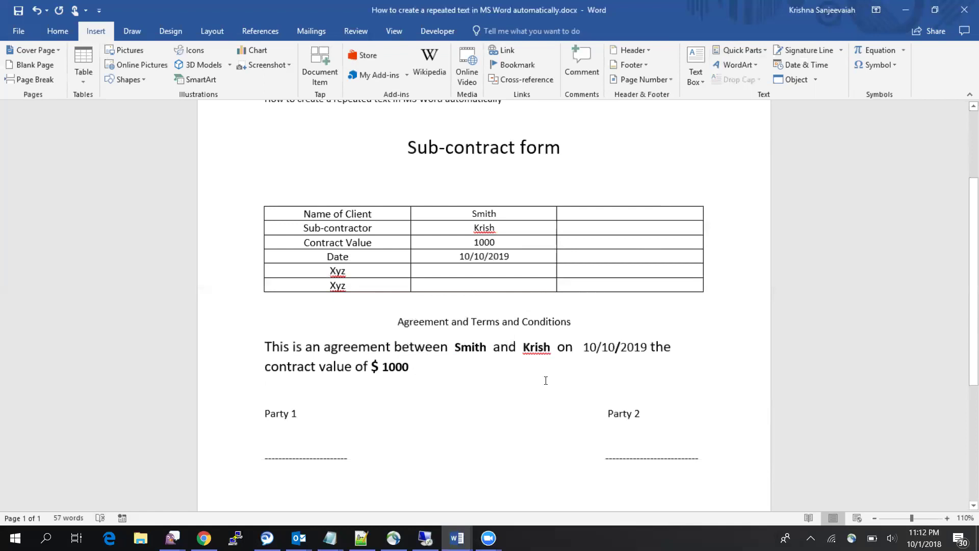
{"action": "scroll", "coordinate": [575, 376], "scroll_direction": "down", "scroll_amount": 2}
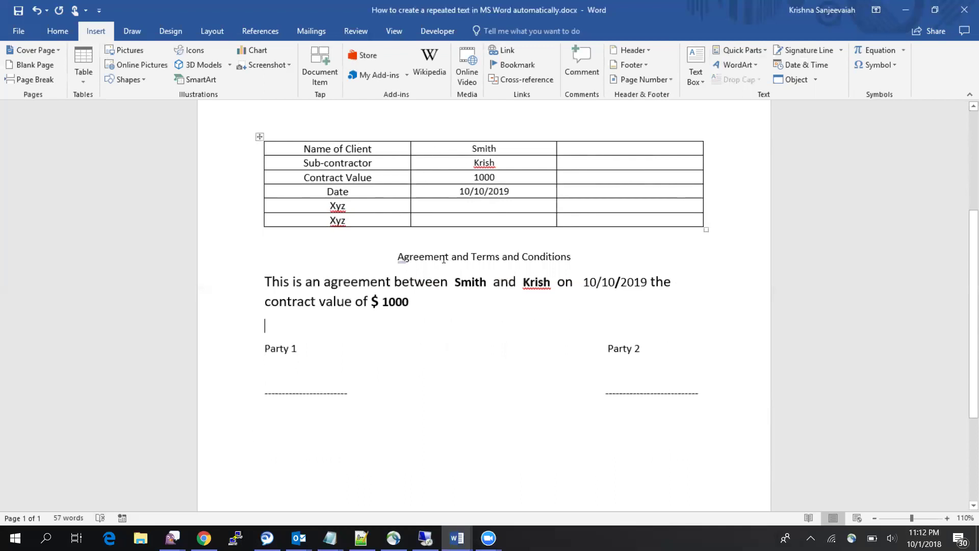
- Insert a formula field on the line under Party 1 using REF and the "name" bookmark
{"action": "left_click", "coordinate": [269, 374]}
{"action": "left_click", "coordinate": [744, 50]}
{"action": "left_click", "coordinate": [741, 98]}
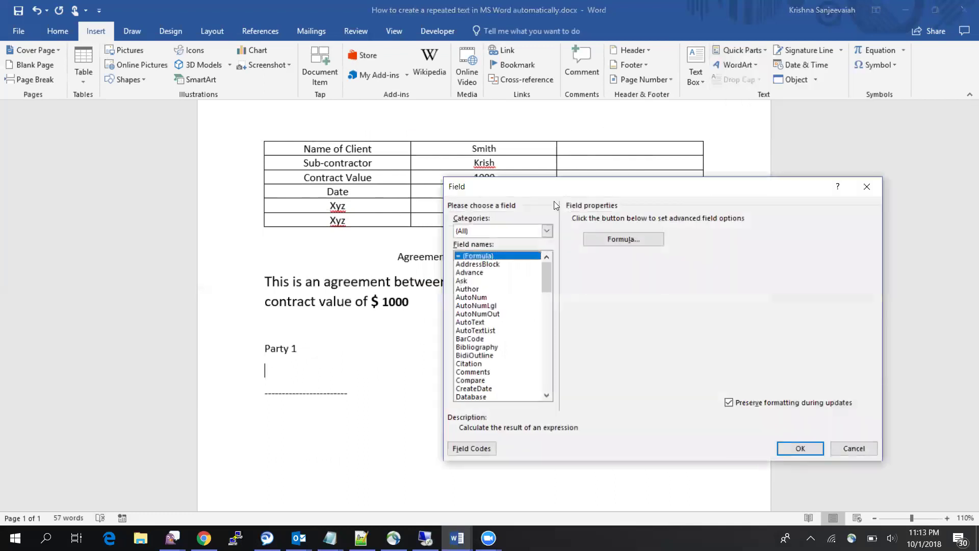
{"action": "left_click", "coordinate": [615, 235]}
{"action": "key", "text": "BackSpace"}
{"action": "type", "text": "REF"}
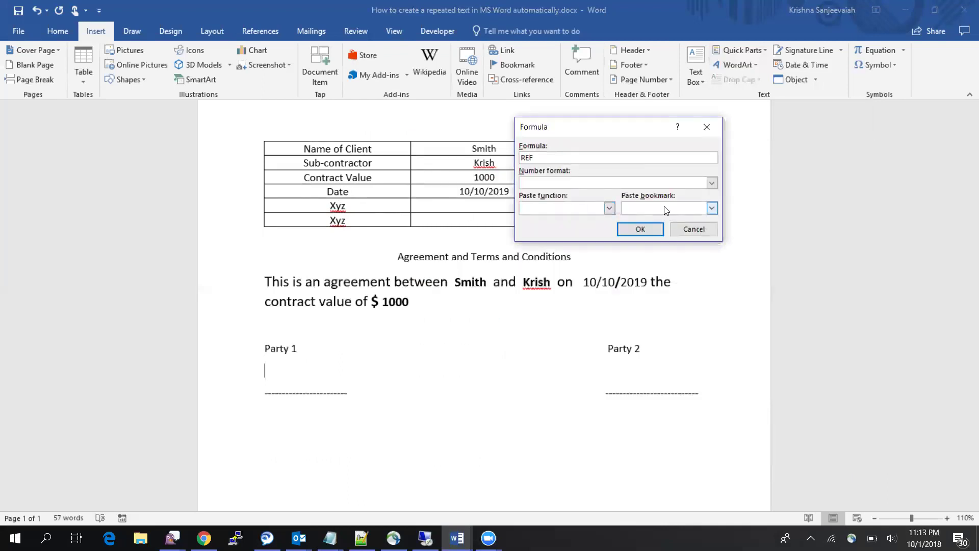
{"action": "left_click", "coordinate": [665, 209]}
{"action": "left_click", "coordinate": [651, 237]}
{"action": "left_click", "coordinate": [639, 228]}
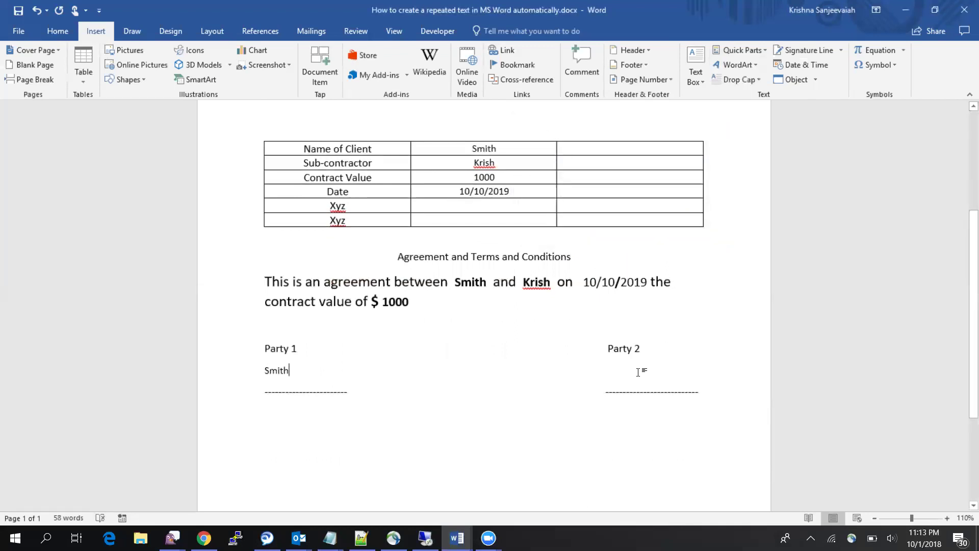
- Insert a formula field on the line under Party 2 using REF and the "cont" bookmark
{"action": "left_click", "coordinate": [614, 369]}
{"action": "left_click", "coordinate": [735, 51]}
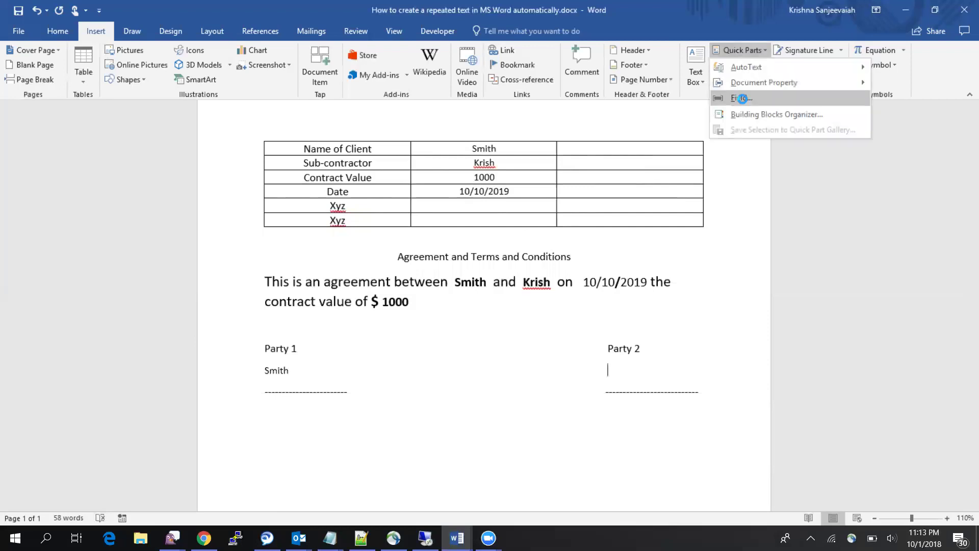
{"action": "left_click", "coordinate": [739, 105]}
{"action": "left_click", "coordinate": [601, 239]}
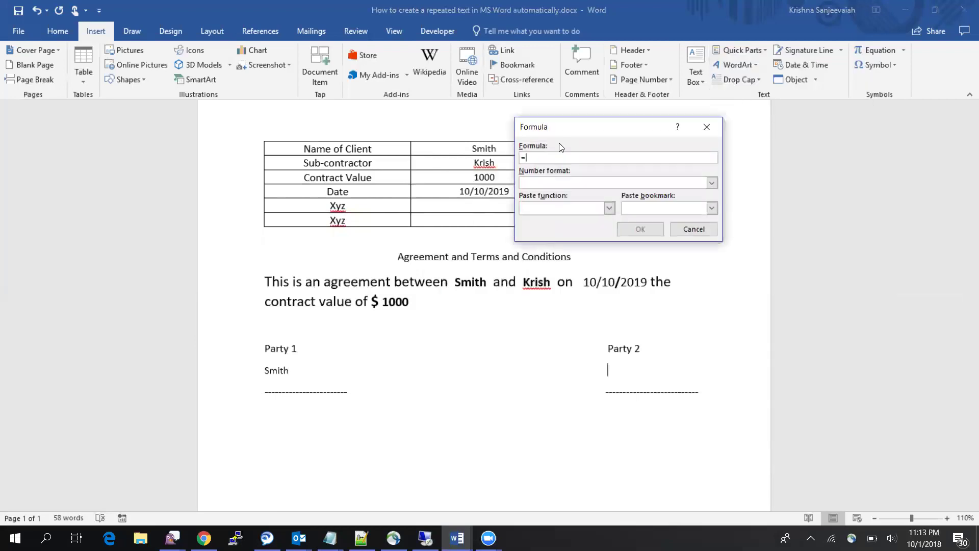
{"action": "type", "text": "REF"}
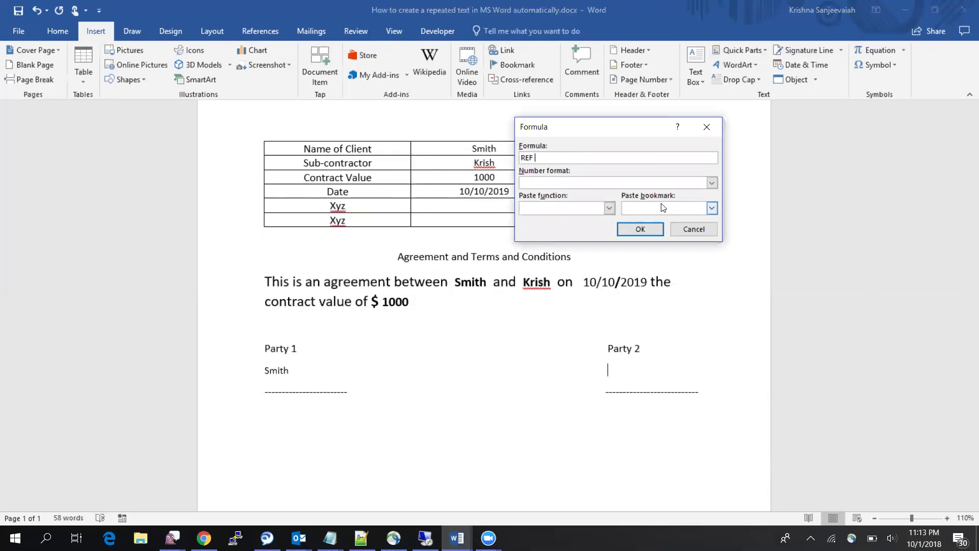
{"action": "left_click", "coordinate": [664, 206]}
{"action": "left_click", "coordinate": [655, 219]}
{"action": "left_click", "coordinate": [644, 228]}
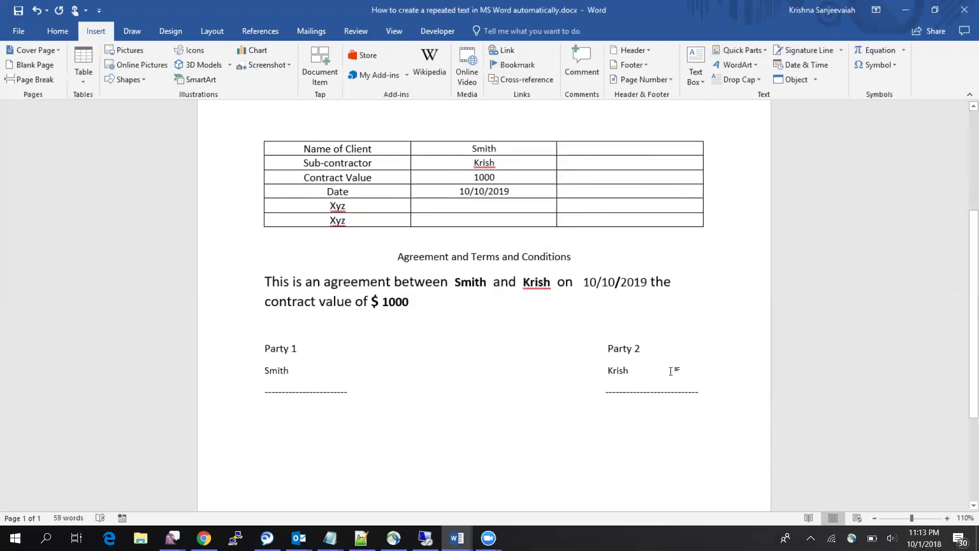
- Make the names on the lines under Party 2 and Party 1 bold
{"action": "scroll", "coordinate": [639, 352], "scroll_direction": "up", "scroll_amount": 5}
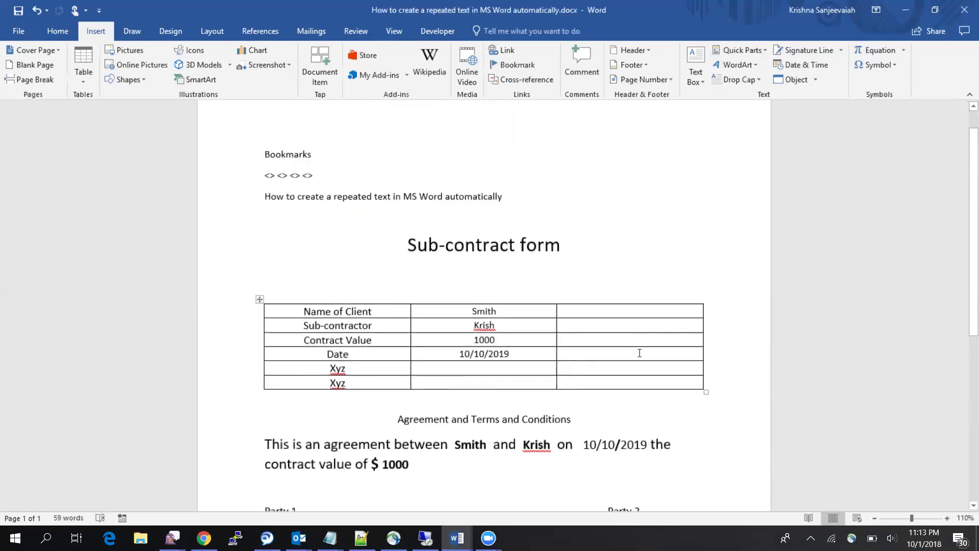
{"action": "scroll", "coordinate": [639, 352], "scroll_direction": "down", "scroll_amount": 2}
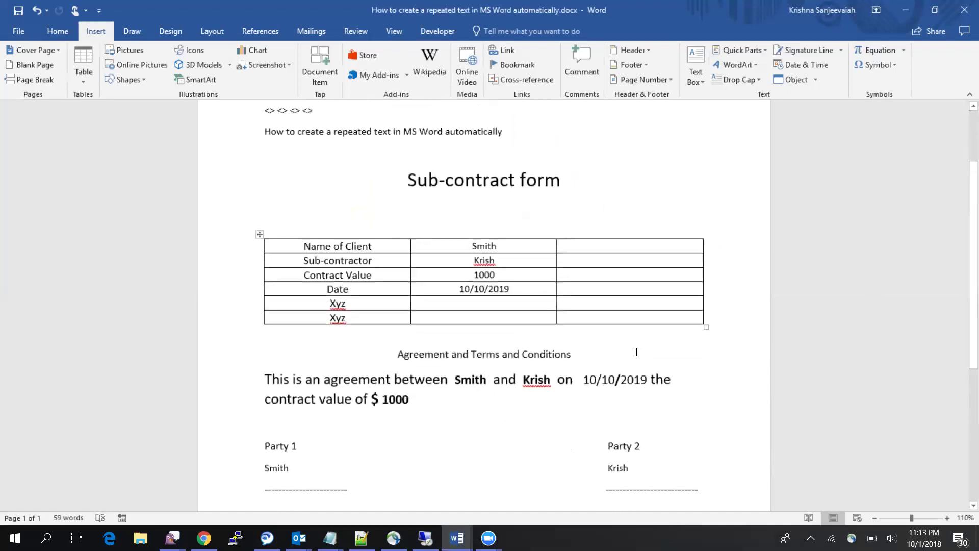
{"action": "scroll", "coordinate": [637, 352], "scroll_direction": "down", "scroll_amount": 3}
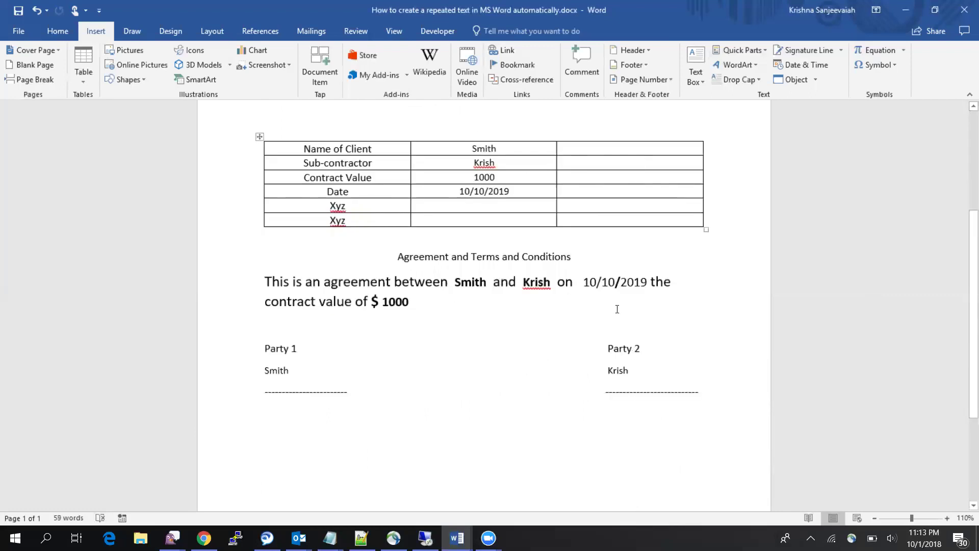
{"action": "left_click_drag", "start_coordinate": [635, 369], "coordinate": [607, 370]}
{"action": "key", "text": "ctrl+b"}
{"action": "left_click_drag", "start_coordinate": [292, 370], "coordinate": [256, 372]}
{"action": "key", "text": "ctrl+b"}
{"action": "left_click", "coordinate": [508, 432]}
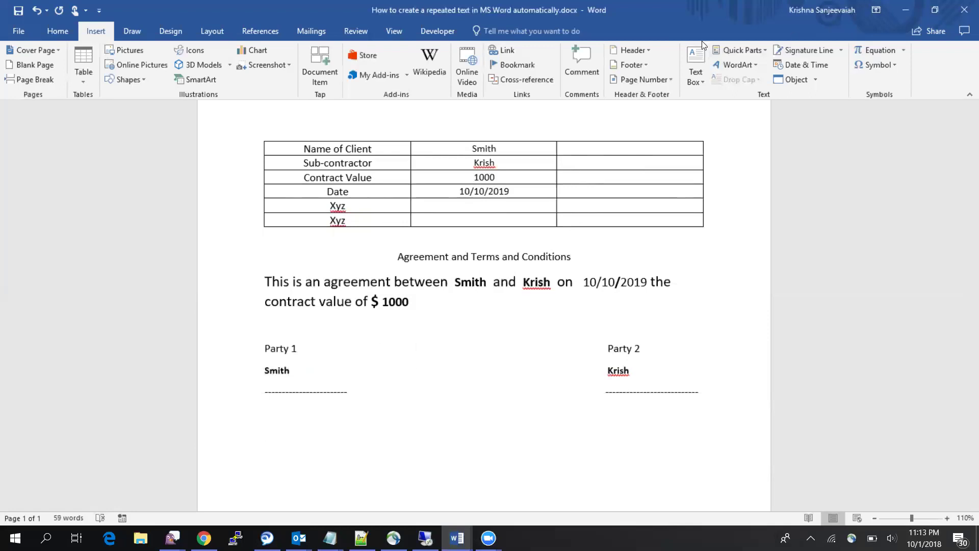
{"action": "scroll", "coordinate": [741, 140], "scroll_direction": "up", "scroll_amount": 3}
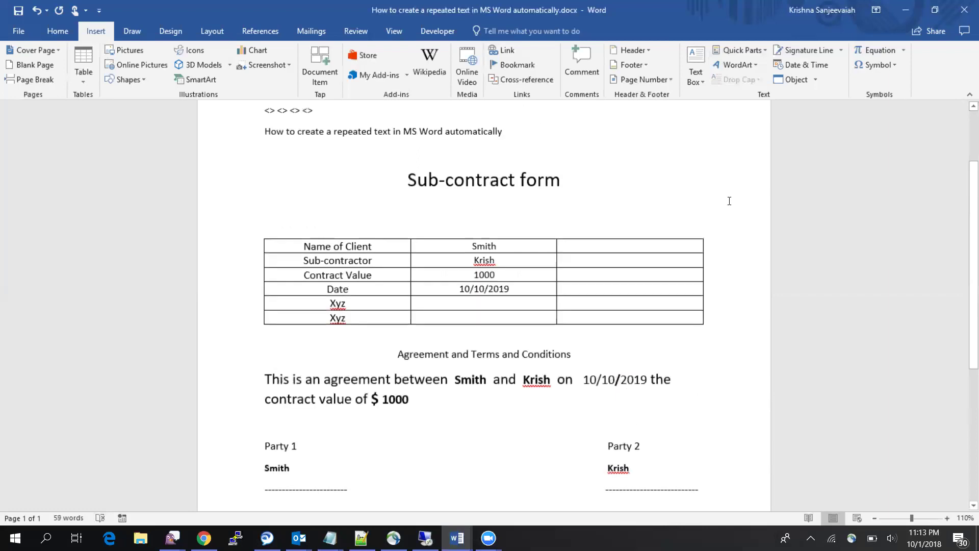
{"action": "scroll", "coordinate": [735, 185], "scroll_direction": "down", "scroll_amount": 1}
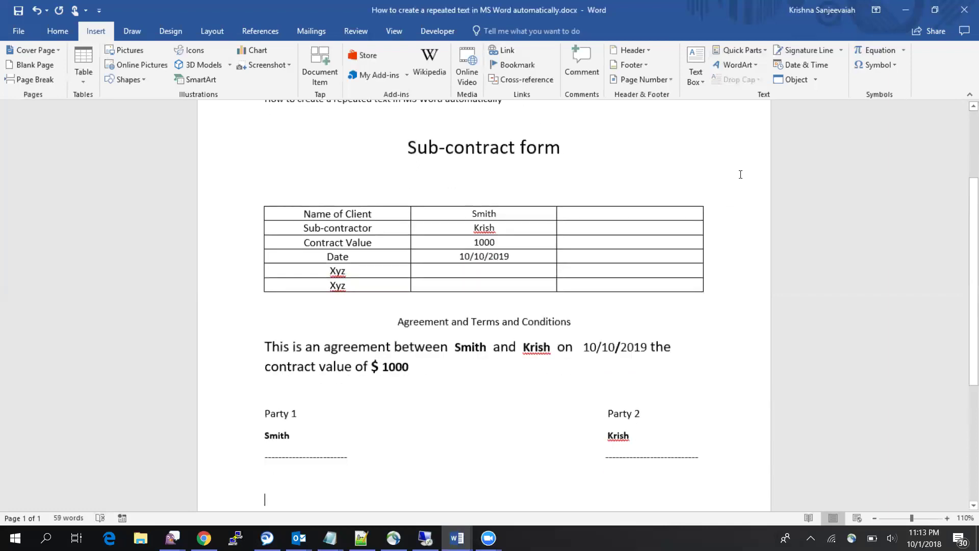
{"action": "left_click", "coordinate": [744, 52]}
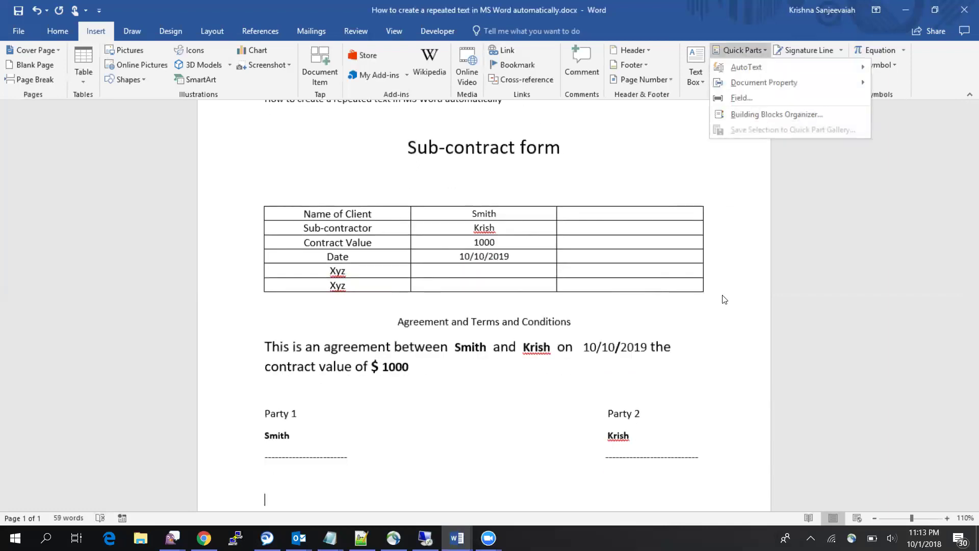
{"action": "left_click", "coordinate": [735, 345]}
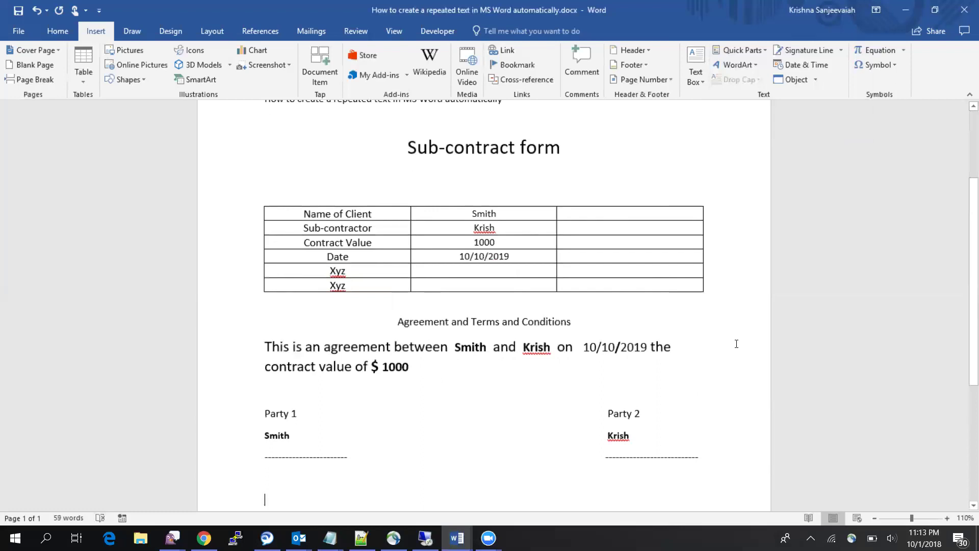
- Clear both "Xyz" labels from the last two rows of the table
{"action": "scroll", "coordinate": [737, 343], "scroll_direction": "up", "scroll_amount": 2}
{"action": "scroll", "coordinate": [736, 344], "scroll_direction": "down", "scroll_amount": 3}
{"action": "left_click_drag", "start_coordinate": [356, 270], "coordinate": [356, 286]}
{"action": "key", "text": "Delete"}
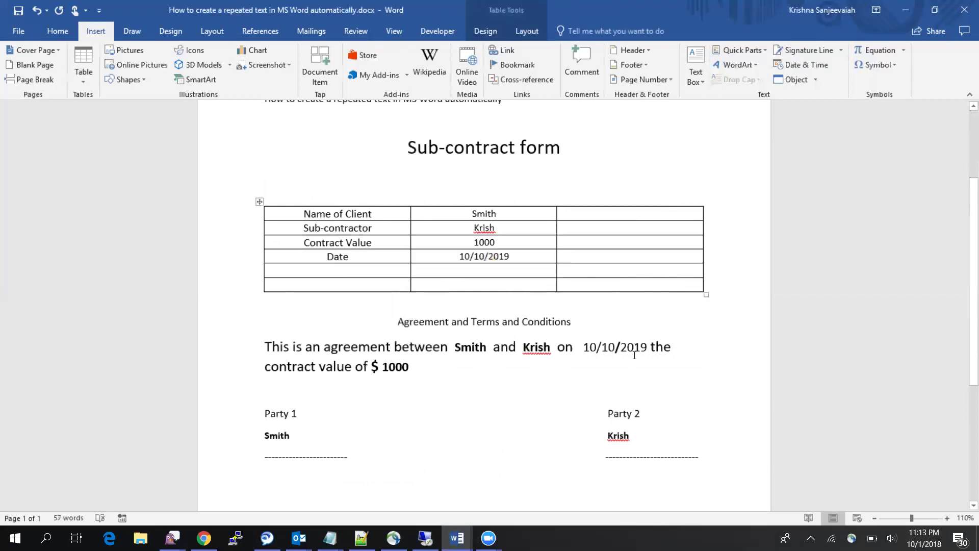
- Update all fields in the whole document and enter a new client name at the name prompt
{"action": "scroll", "coordinate": [634, 344], "scroll_direction": "up", "scroll_amount": 3}
{"action": "key", "text": "ctrl+a"}
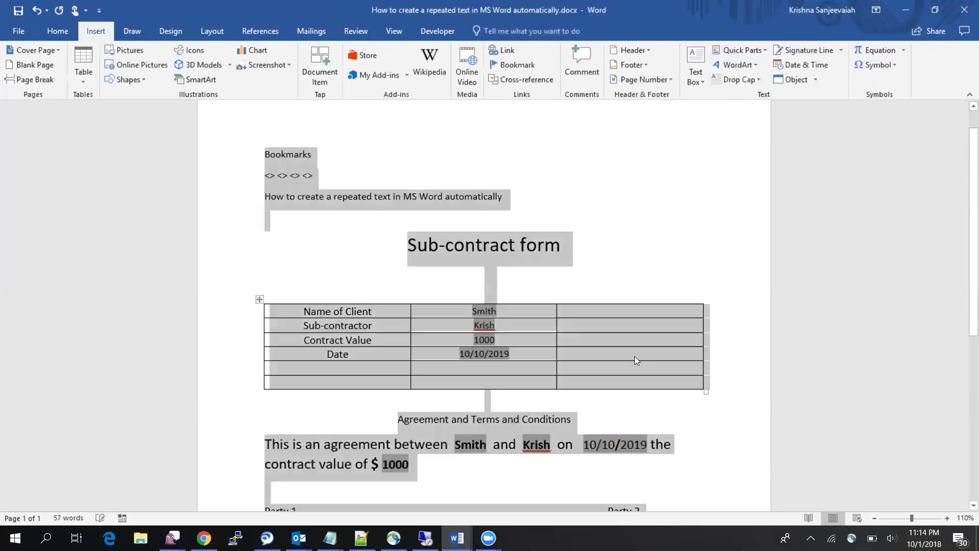
{"action": "right_click", "coordinate": [484, 311]}
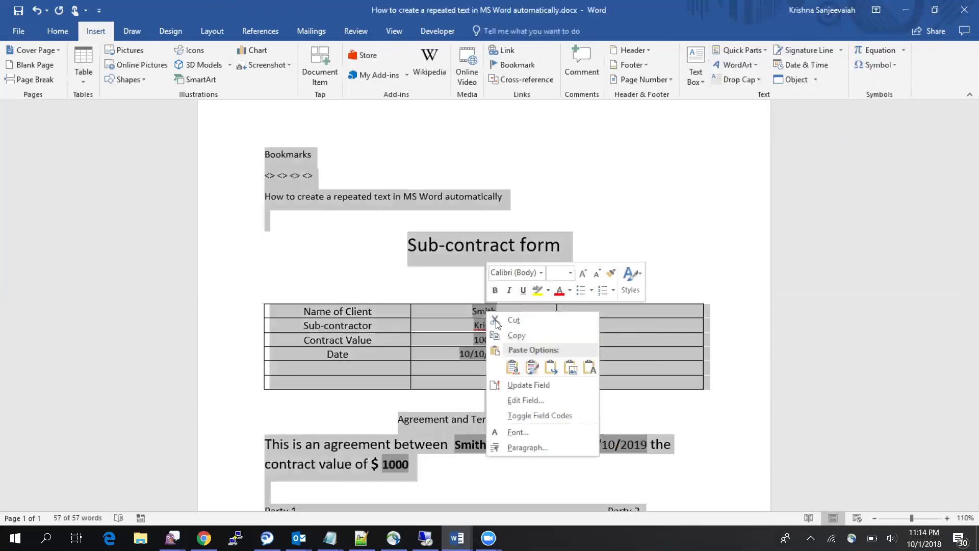
{"action": "left_click", "coordinate": [534, 381]}
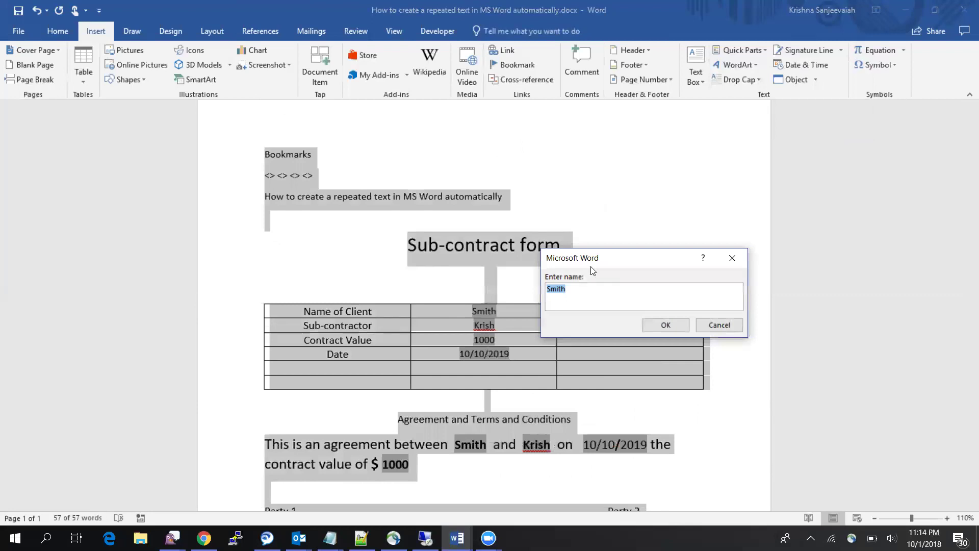
{"action": "left_click_drag", "start_coordinate": [593, 259], "coordinate": [605, 169]}
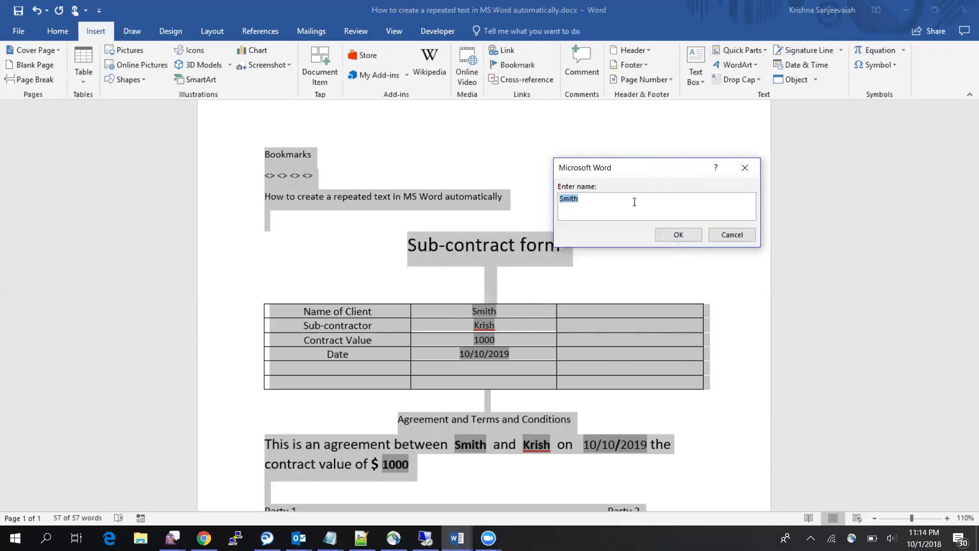
{"action": "left_click_drag", "start_coordinate": [598, 169], "coordinate": [599, 155]}
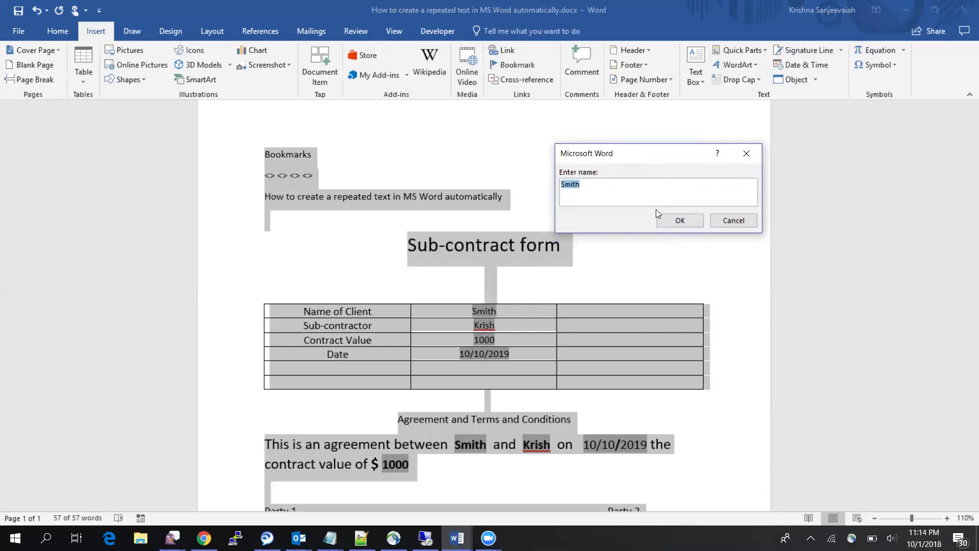
{"action": "type", "text": "X"}
{"action": "key", "text": "BackSpace"}
{"action": "type", "text": "Rosy"}
{"action": "left_click", "coordinate": [680, 220]}
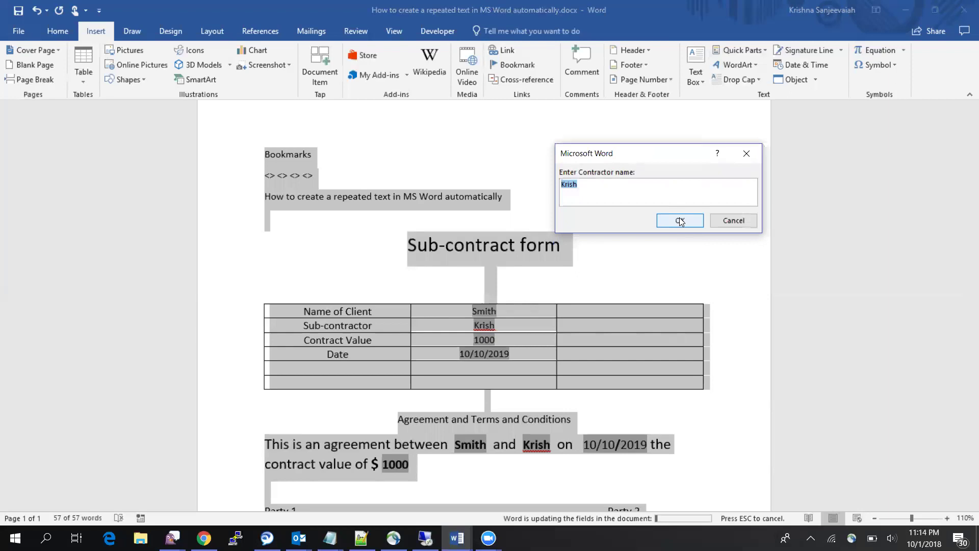
- Enter a new contractor's name and a contract value of 50000 at the update prompts
{"action": "type", "text": "Mill"}
{"action": "left_click", "coordinate": [679, 221]}
{"action": "type", "text": "50000"}
{"action": "left_click", "coordinate": [683, 221]}
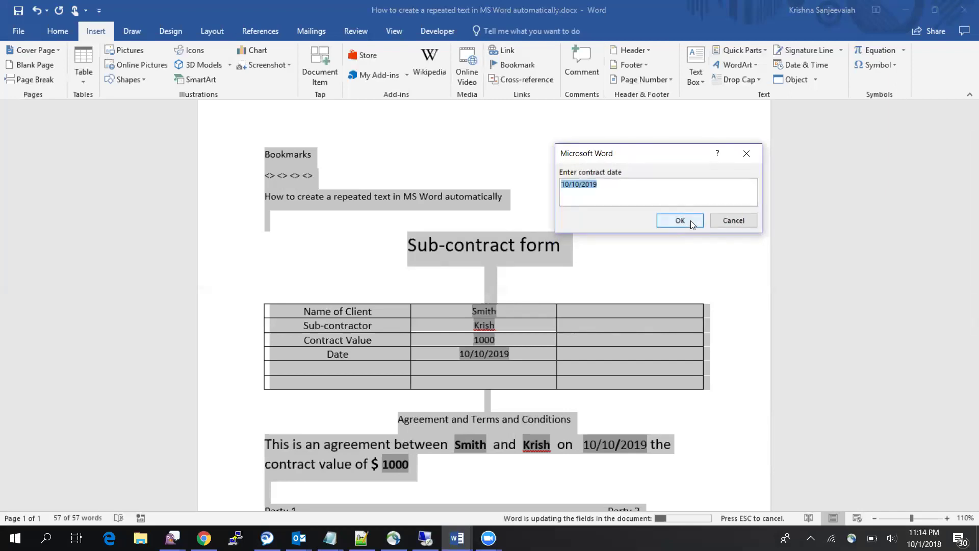
- Set the contract date to 10/10/2020 at the update prompt
{"action": "left_click", "coordinate": [625, 188]}
{"action": "key", "text": "BackSpace"}
{"action": "key", "text": "BackSpace"}
{"action": "type", "text": "20"}
{"action": "left_click", "coordinate": [673, 225]}
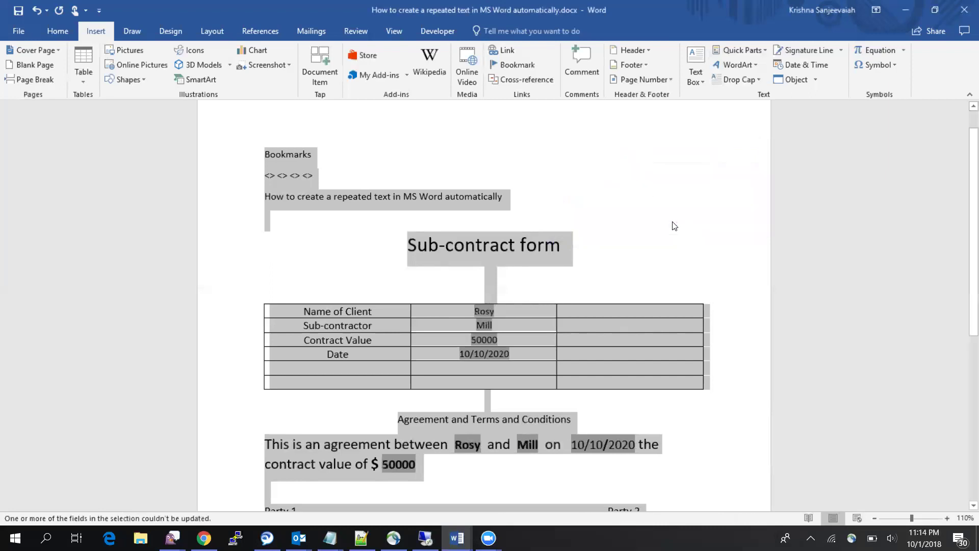
- Inspect the stray "Error! Reference source not found." field below the signature lines and delete its line
{"action": "left_click", "coordinate": [679, 228]}
{"action": "scroll", "coordinate": [684, 225], "scroll_direction": "down", "scroll_amount": 7}
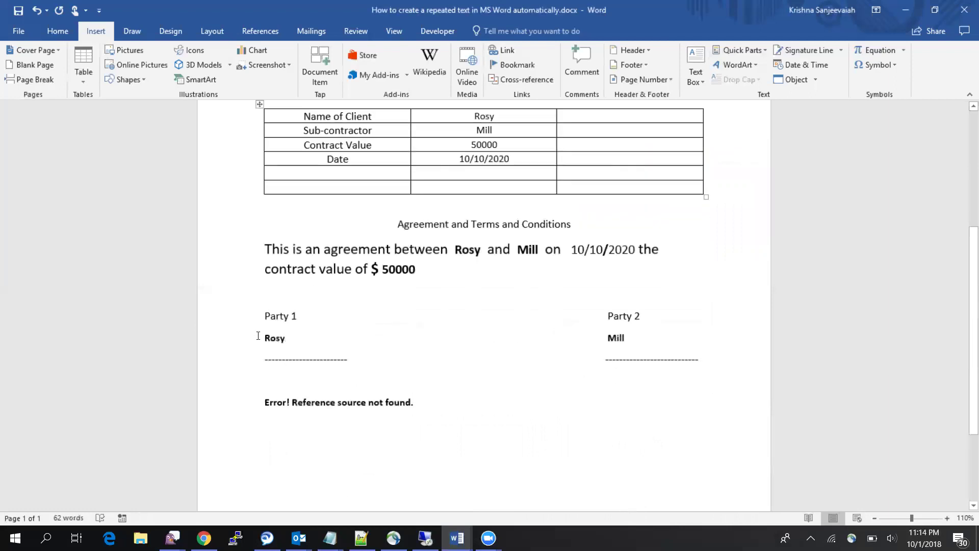
{"action": "double_click", "coordinate": [259, 337]}
{"action": "double_click", "coordinate": [597, 339]}
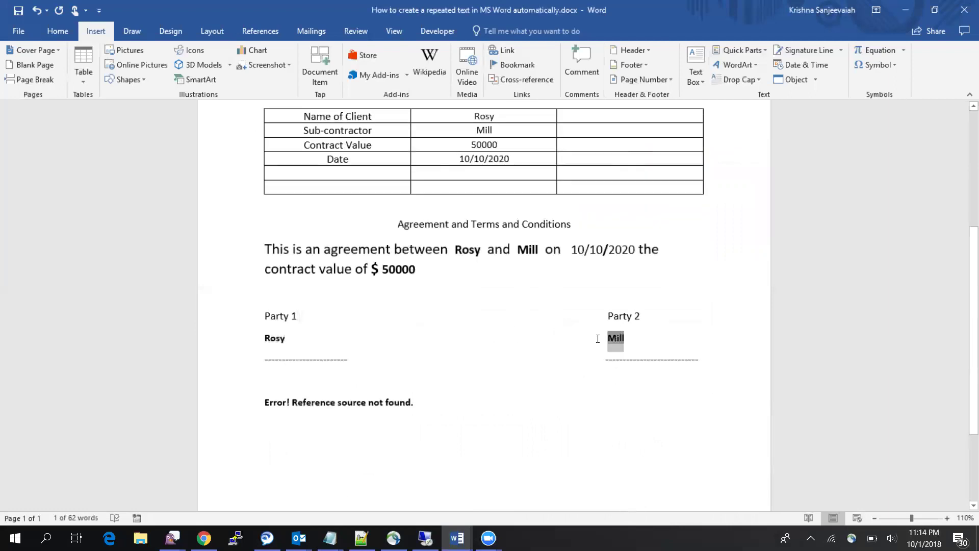
{"action": "double_click", "coordinate": [371, 403]}
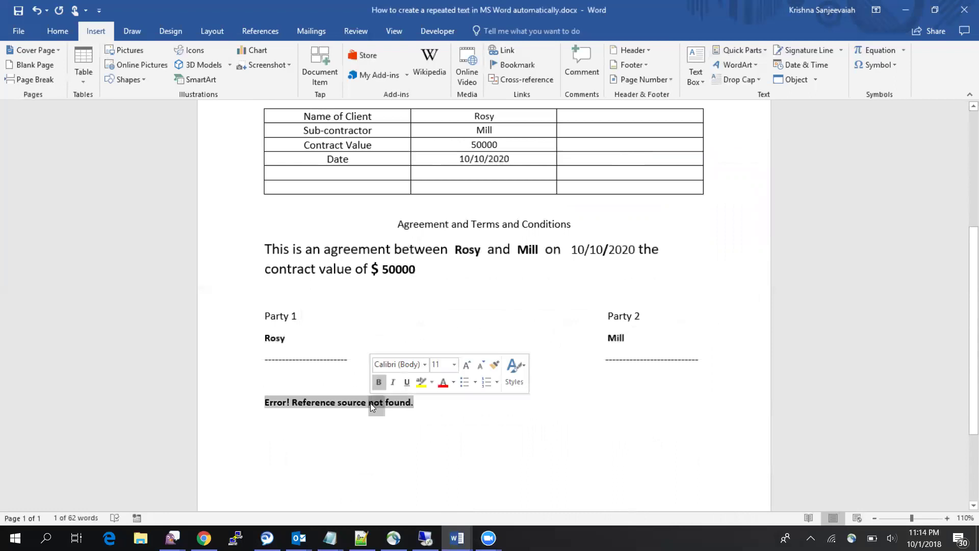
{"action": "right_click", "coordinate": [348, 402]}
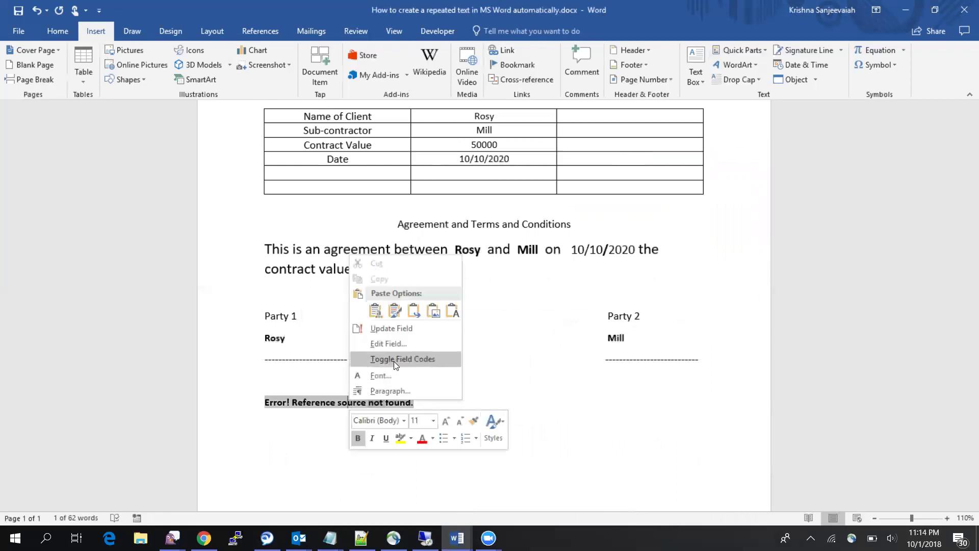
{"action": "left_click", "coordinate": [397, 343]}
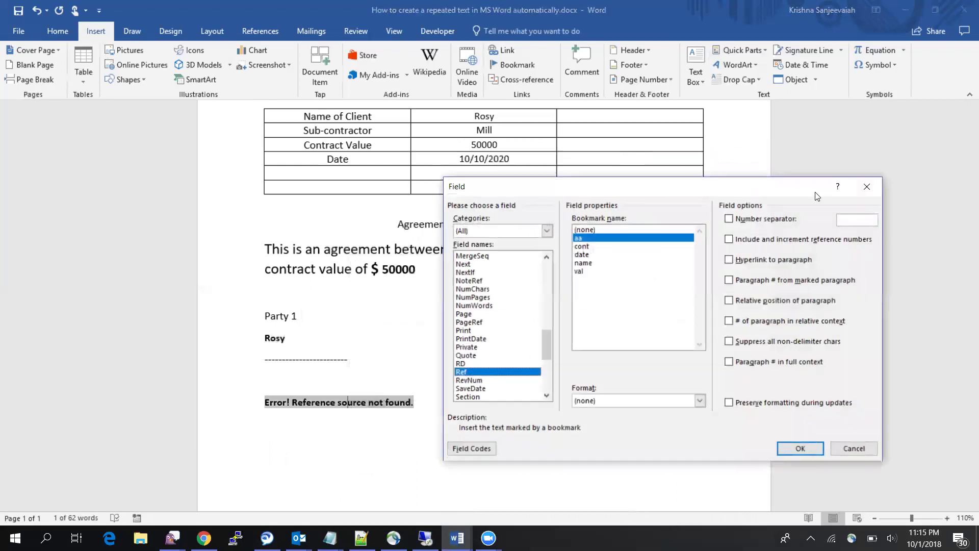
{"action": "left_click", "coordinate": [866, 188]}
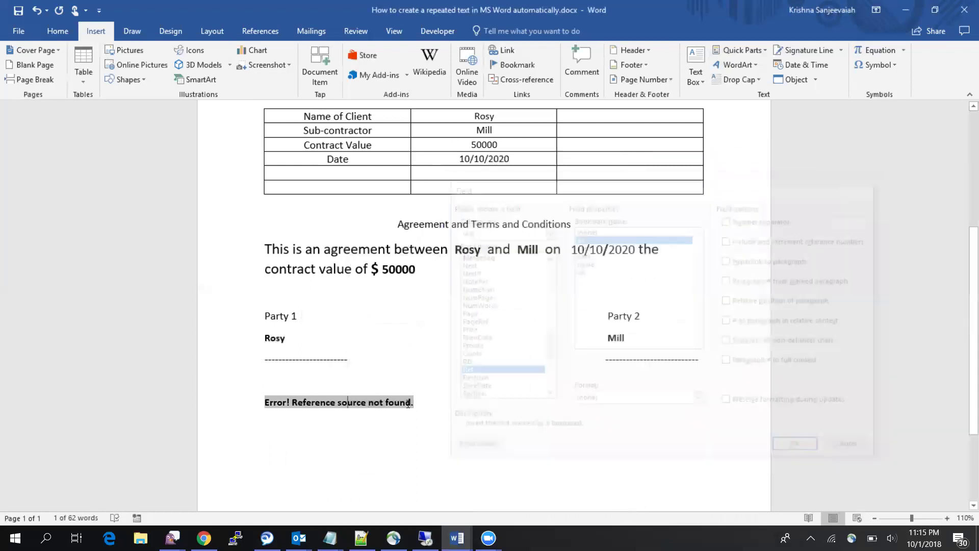
{"action": "left_click", "coordinate": [235, 412]}
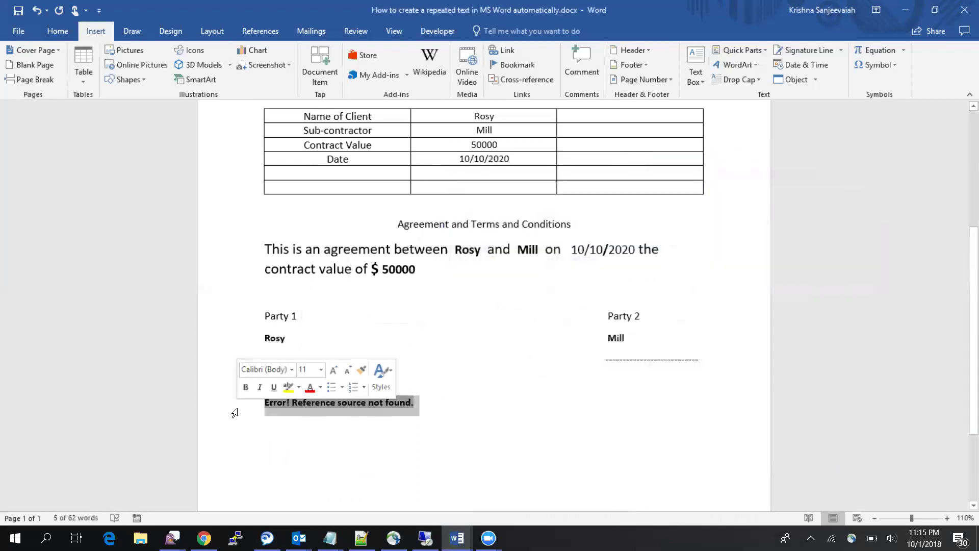
{"action": "key", "text": "Delete"}
- Review the updated form, look through Subcontractor Agreement 03.doc up to its opening blanks, and return to the form
{"action": "scroll", "coordinate": [506, 360], "scroll_direction": "up", "scroll_amount": 1}
{"action": "scroll", "coordinate": [577, 386], "scroll_direction": "up", "scroll_amount": 3}
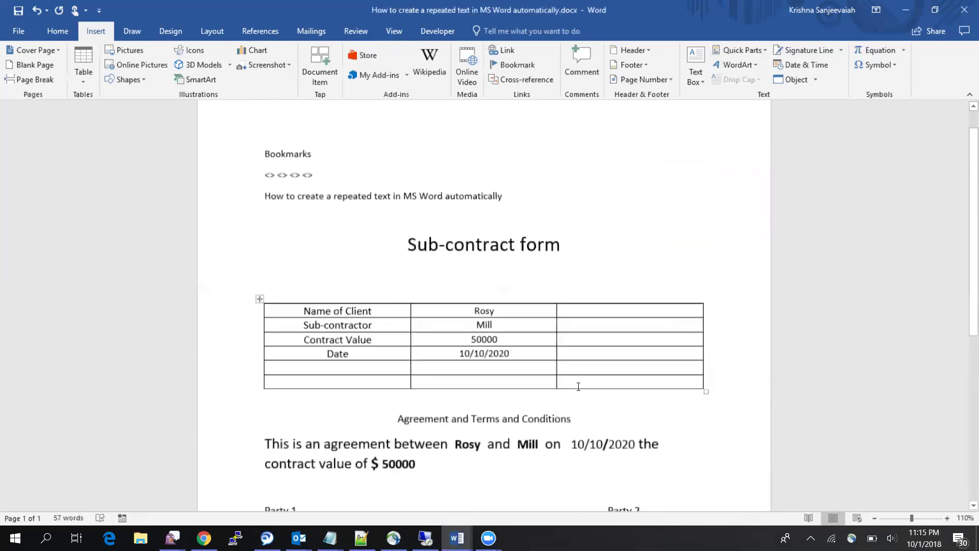
{"action": "scroll", "coordinate": [579, 380], "scroll_direction": "down", "scroll_amount": 2}
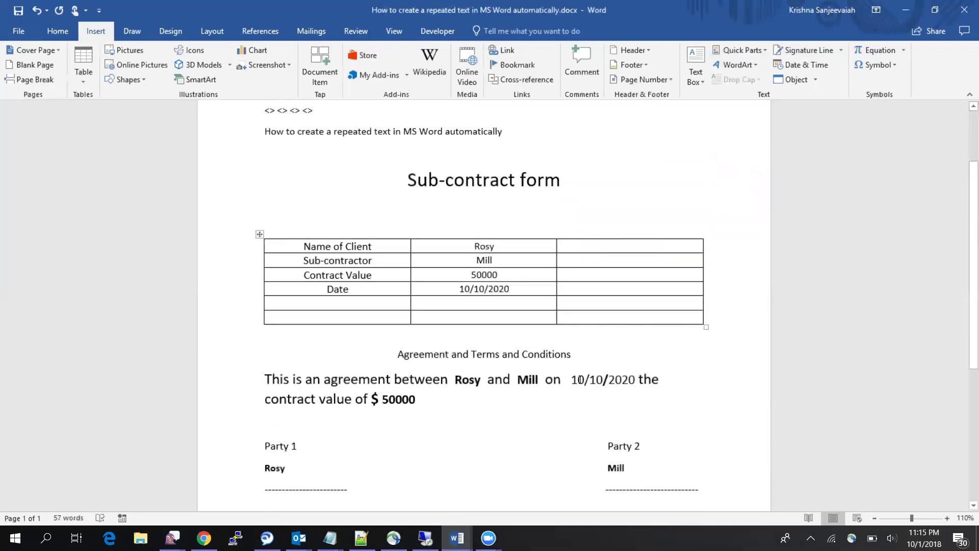
{"action": "scroll", "coordinate": [626, 334], "scroll_direction": "down", "scroll_amount": 2}
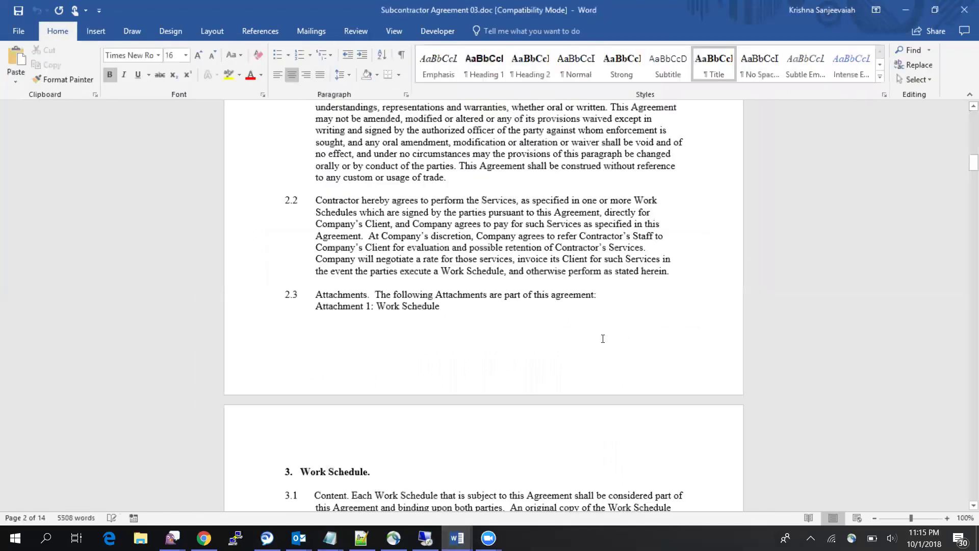
{"action": "scroll", "coordinate": [965, 179], "scroll_direction": "down", "scroll_amount": 3}
{"action": "left_click_drag", "start_coordinate": [965, 178], "coordinate": [966, 117]}
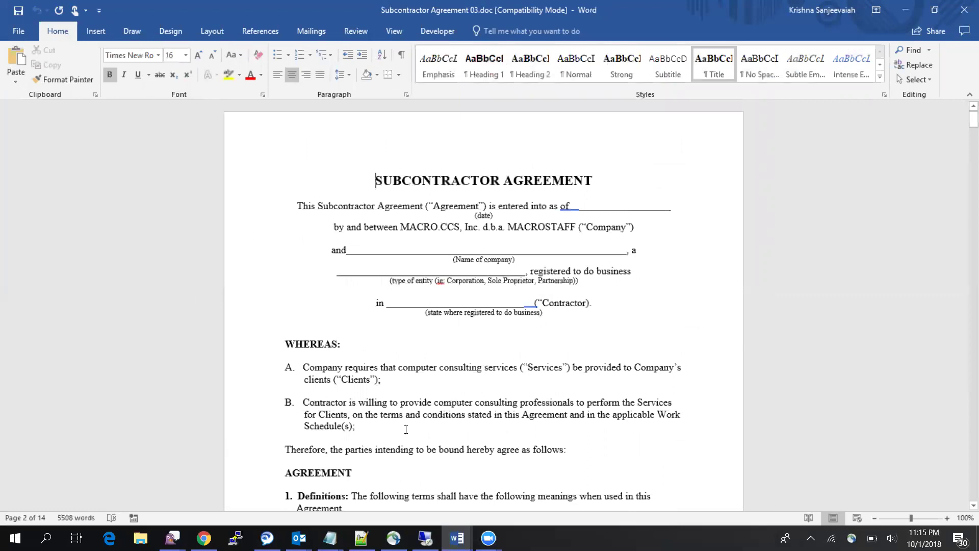
{"action": "mouse_move", "coordinate": [457, 537]}
{"action": "left_click", "coordinate": [382, 481]}
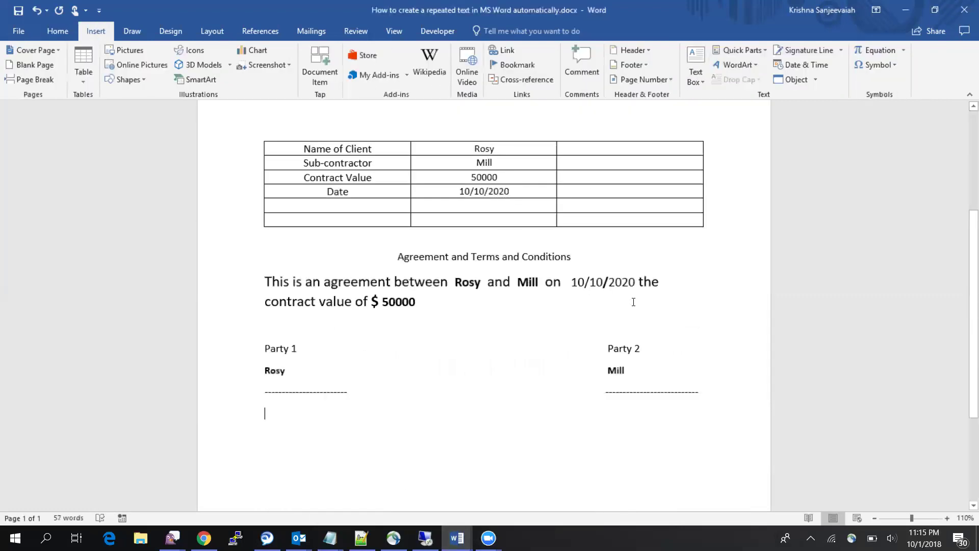
- Make the entire contract date in the agreement sentence bold
{"action": "scroll", "coordinate": [648, 344], "scroll_direction": "up", "scroll_amount": 1}
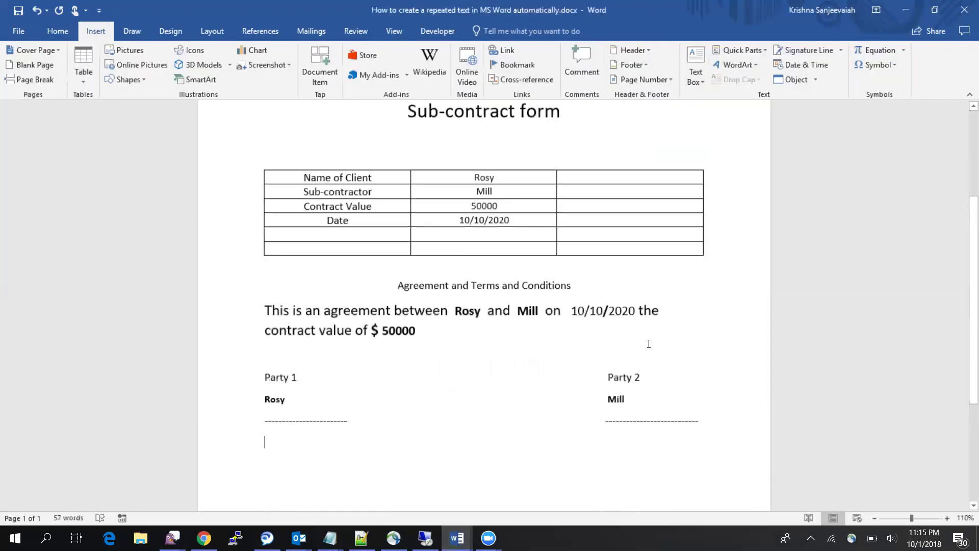
{"action": "scroll", "coordinate": [648, 344], "scroll_direction": "up", "scroll_amount": 2}
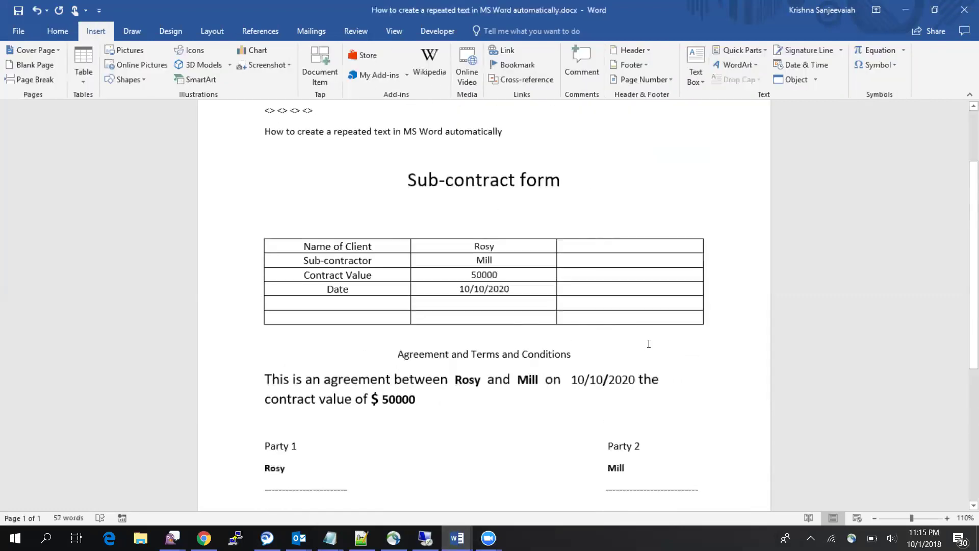
{"action": "double_click", "coordinate": [605, 376]}
{"action": "key", "text": "ctrl+b"}
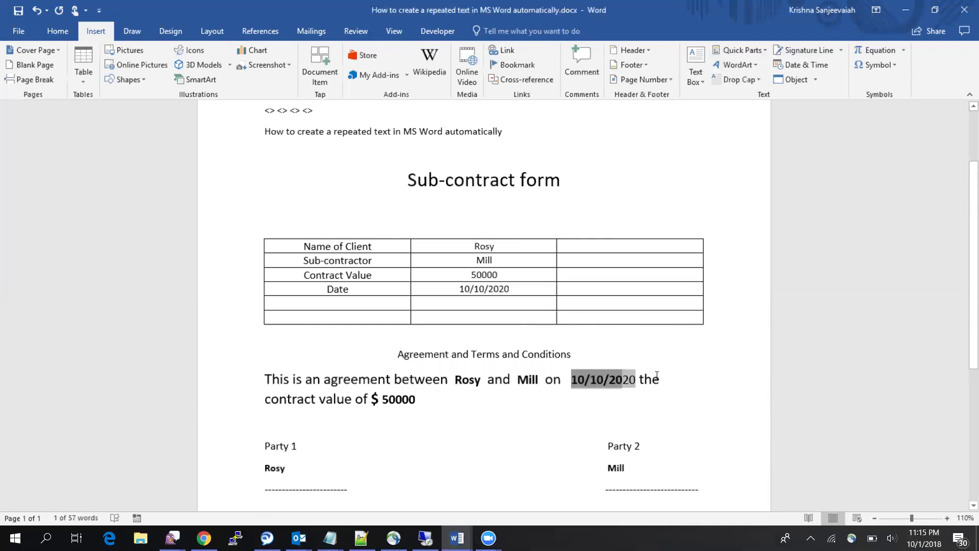
{"action": "double_click", "coordinate": [632, 380]}
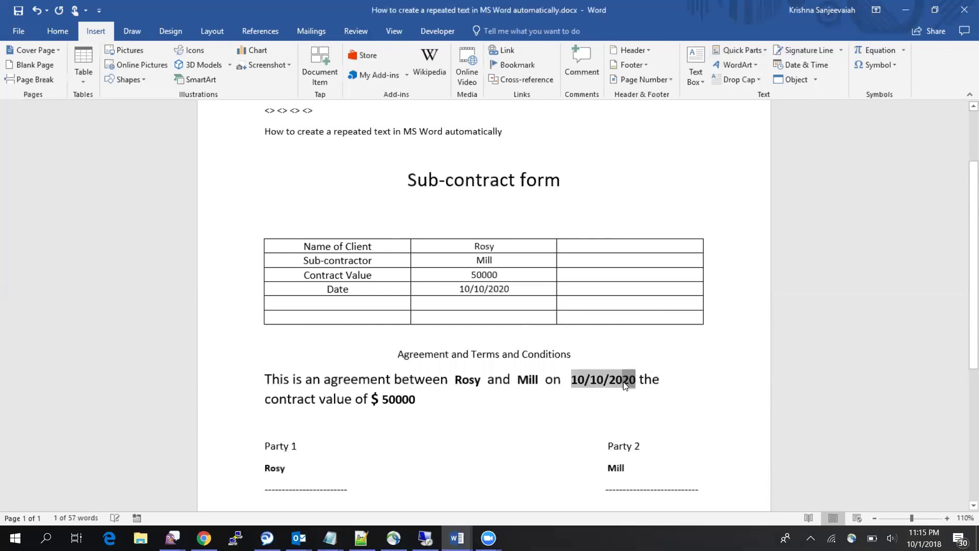